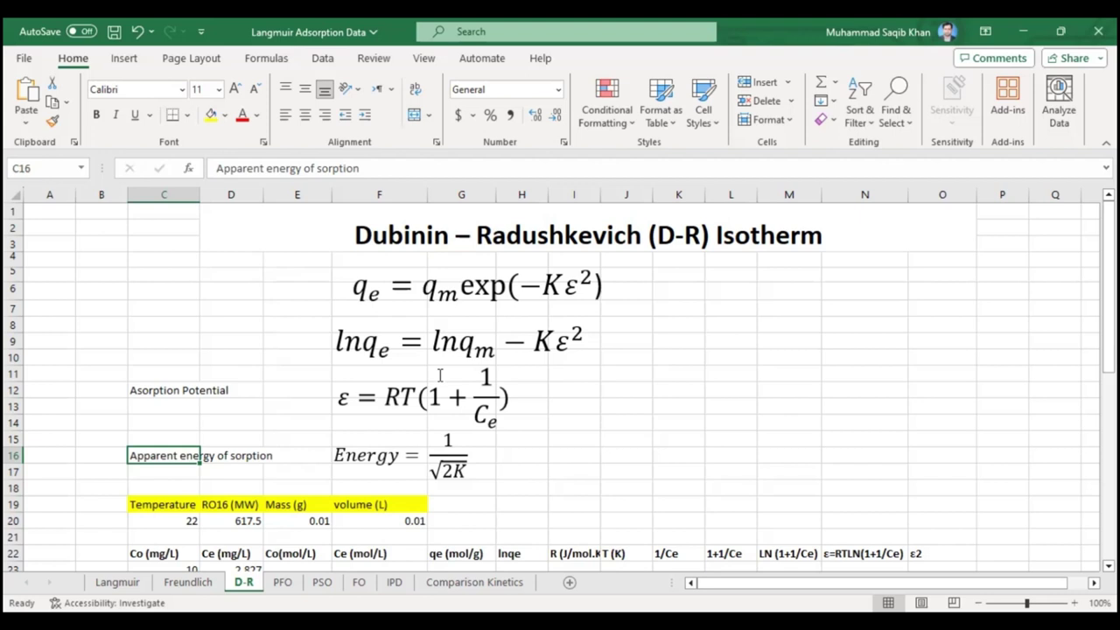
Correct the misspelled label in cell C12 so it reads "Adsorption Potential"
click(372, 298)
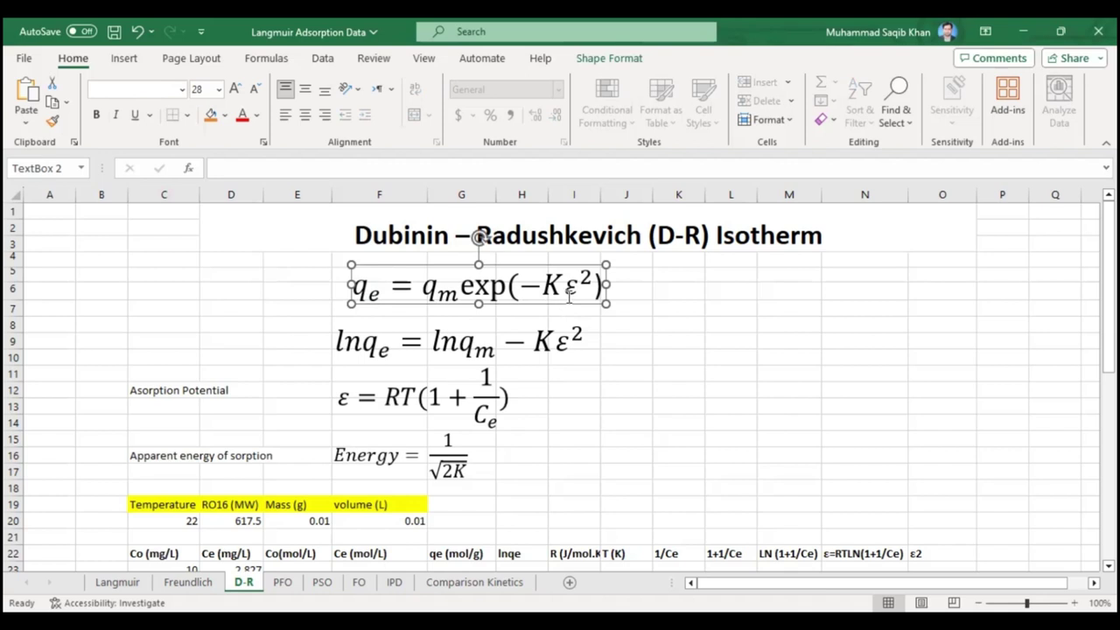
double_click(136, 390)
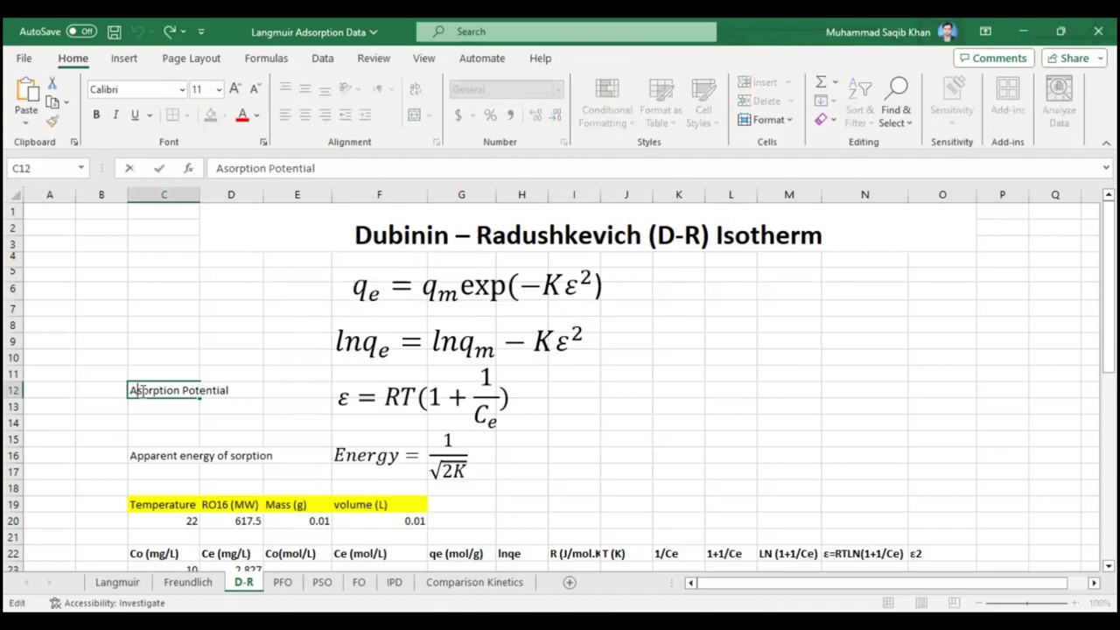
text(d)
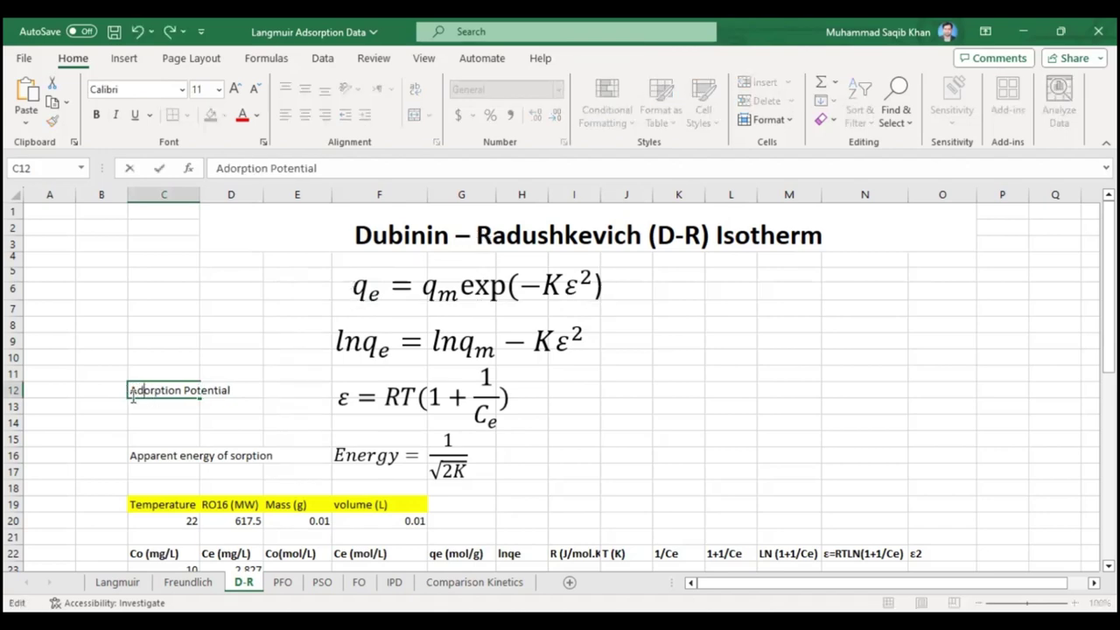
text(s)
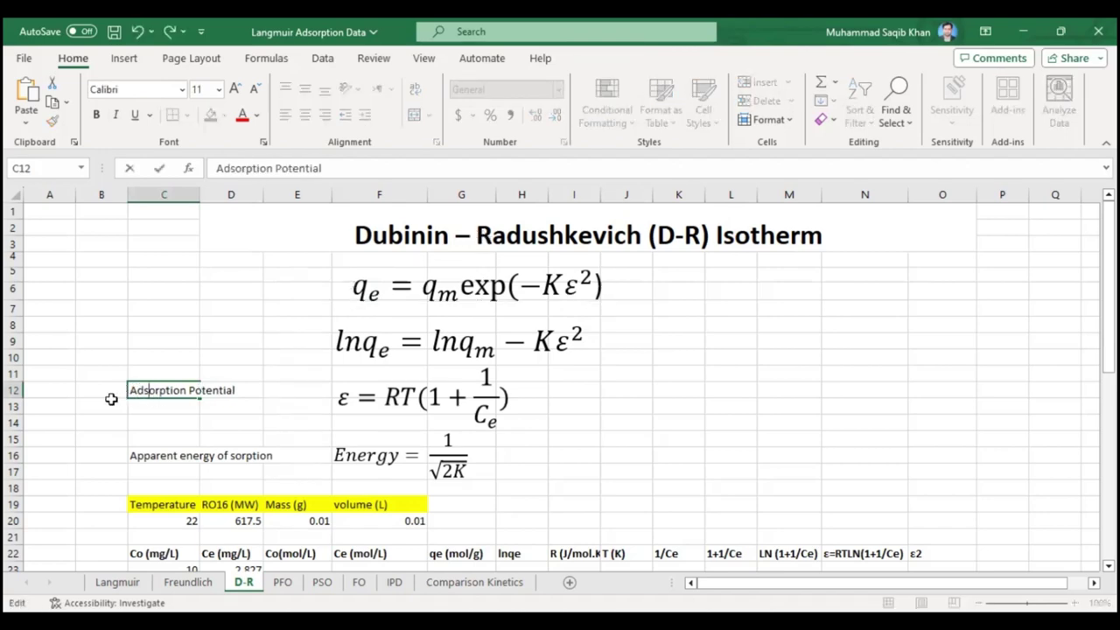
click(104, 419)
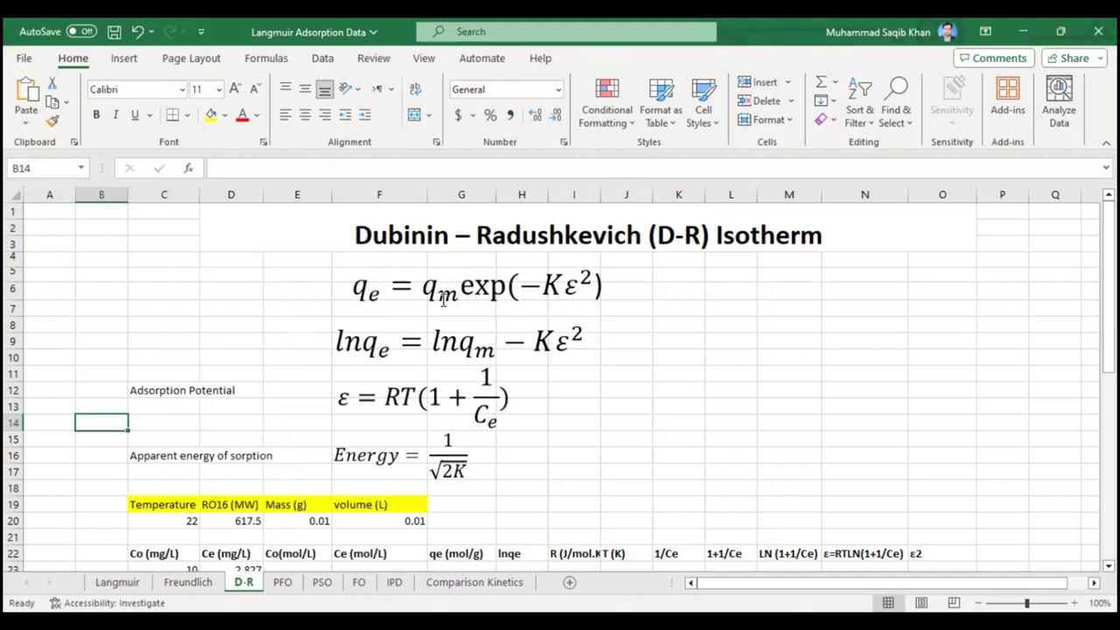
Examine the linear D-R equation, focusing on the ln qm intercept term and the K slope term
click(356, 349)
click(354, 361)
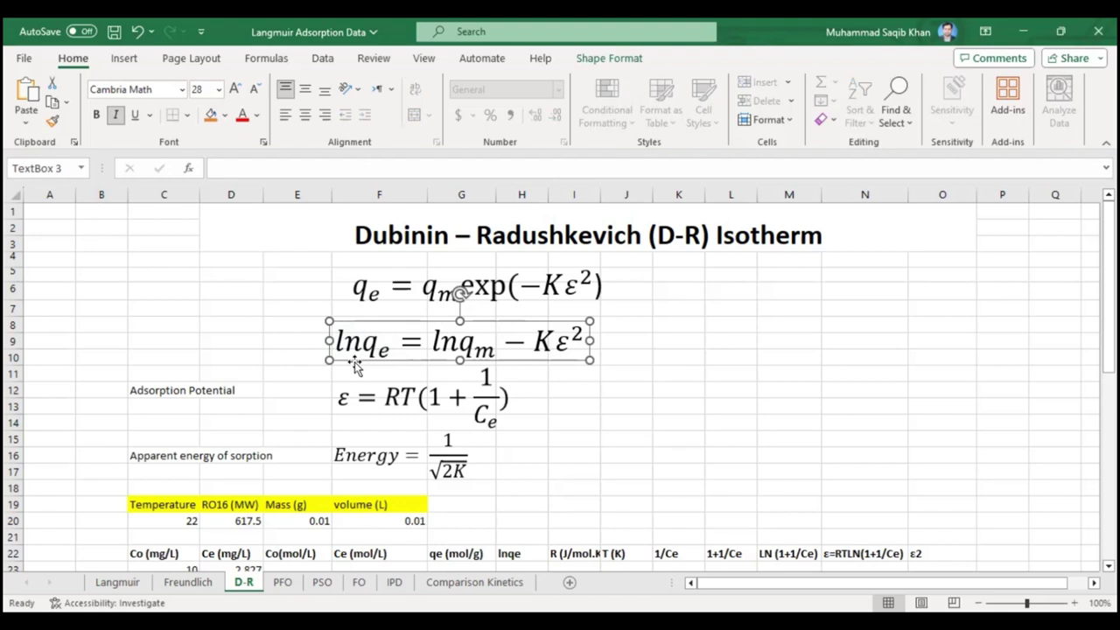
click(537, 341)
drag(534, 342, 544, 346)
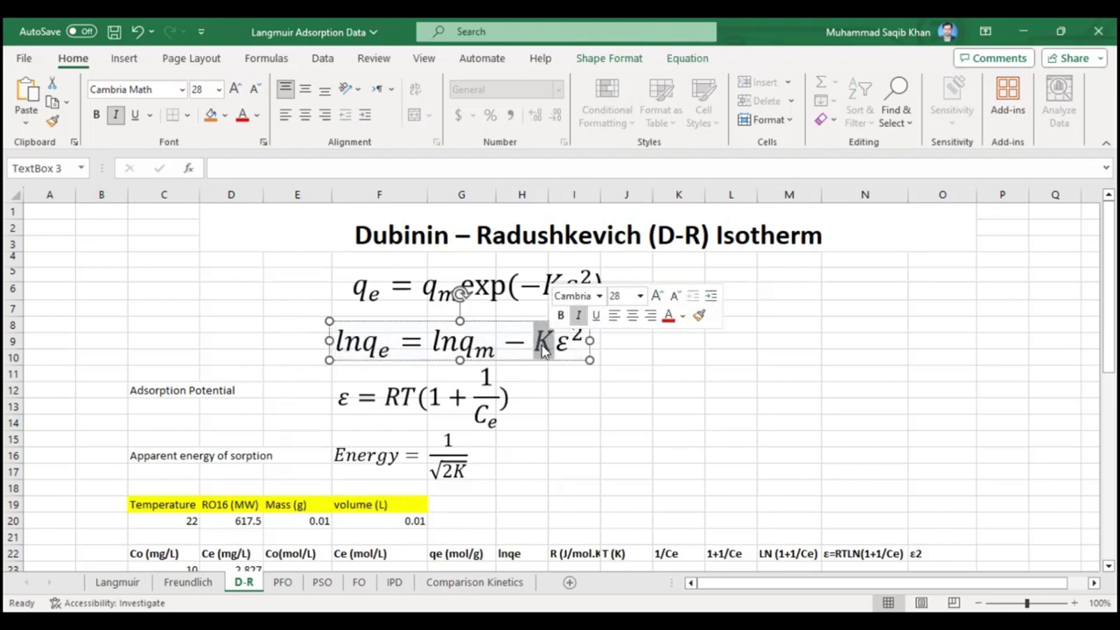
click(537, 343)
drag(435, 342, 489, 350)
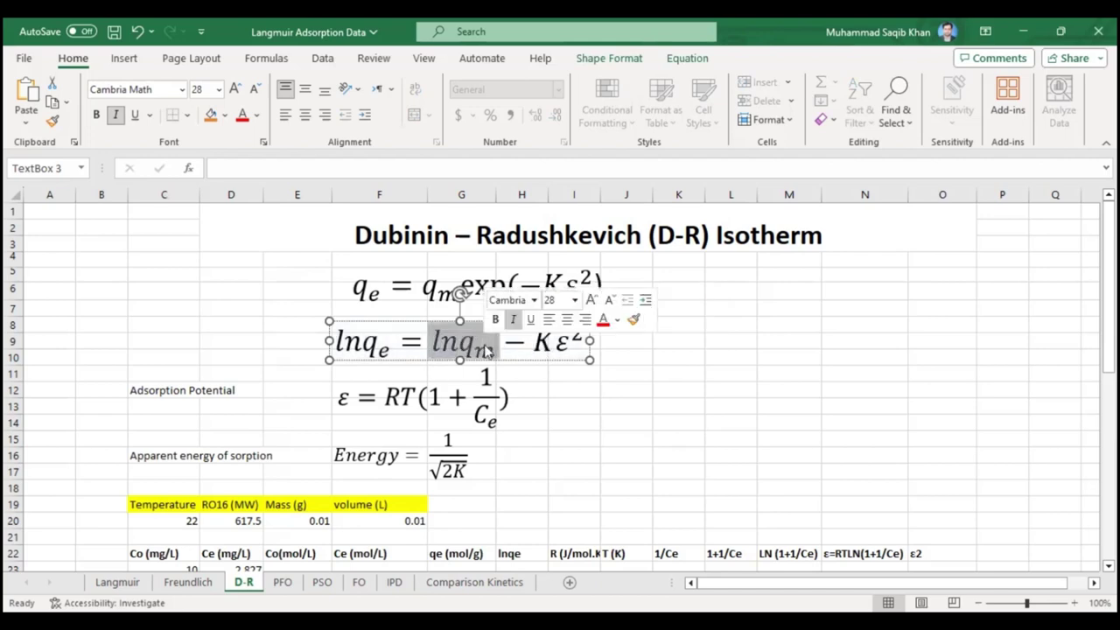
click(432, 347)
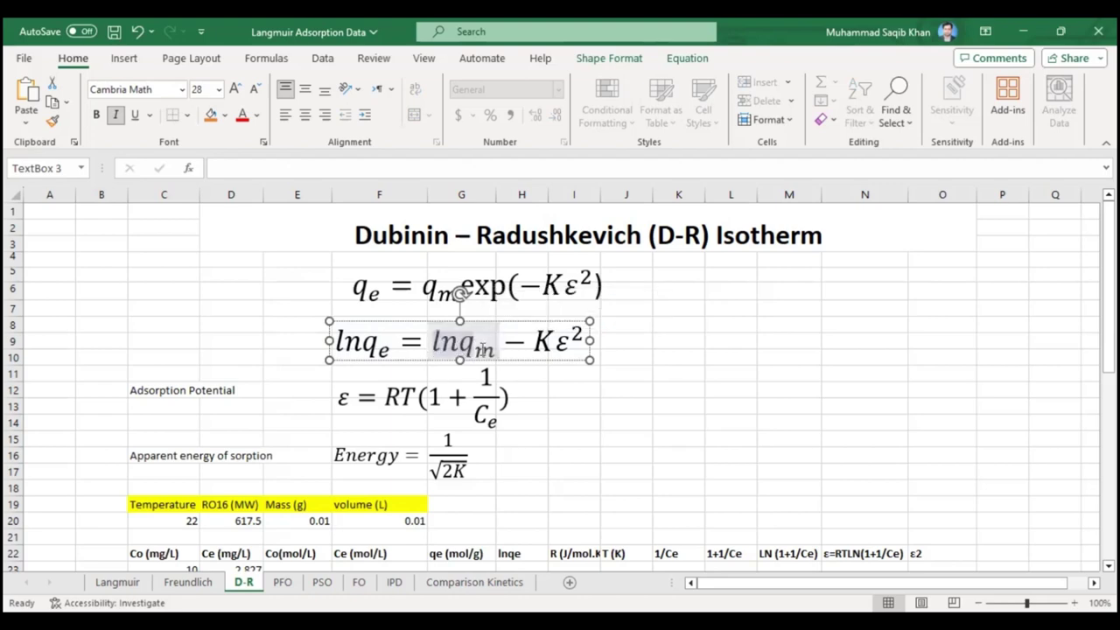
click(536, 346)
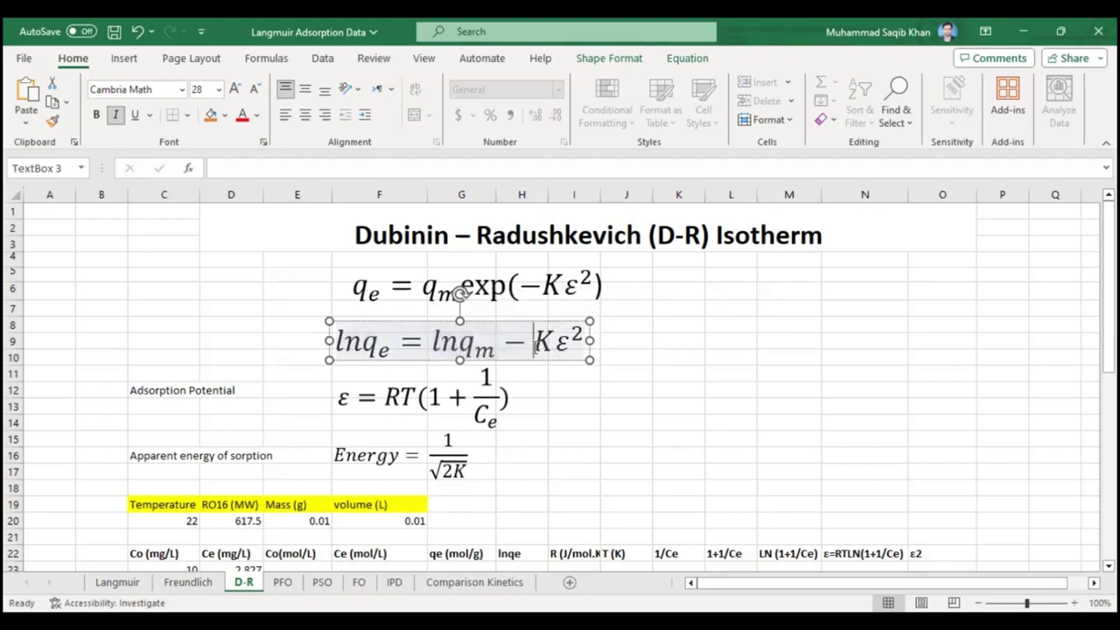
double_click(544, 344)
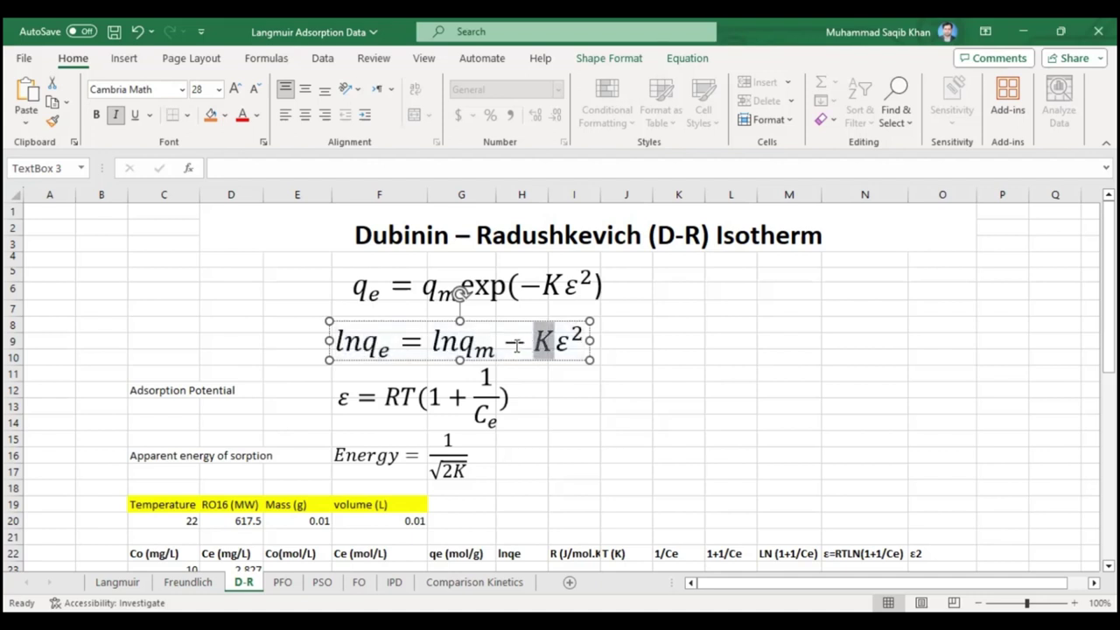
click(544, 345)
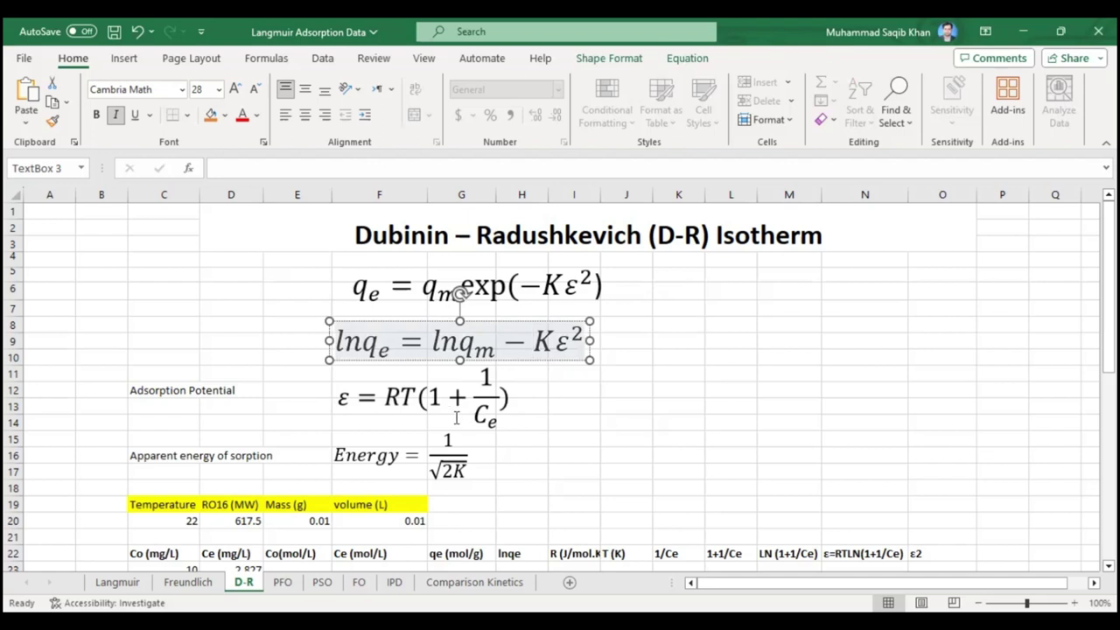
Review the adsorption potential and energy equations, relating the K under the square root to K in the linear equation
click(407, 396)
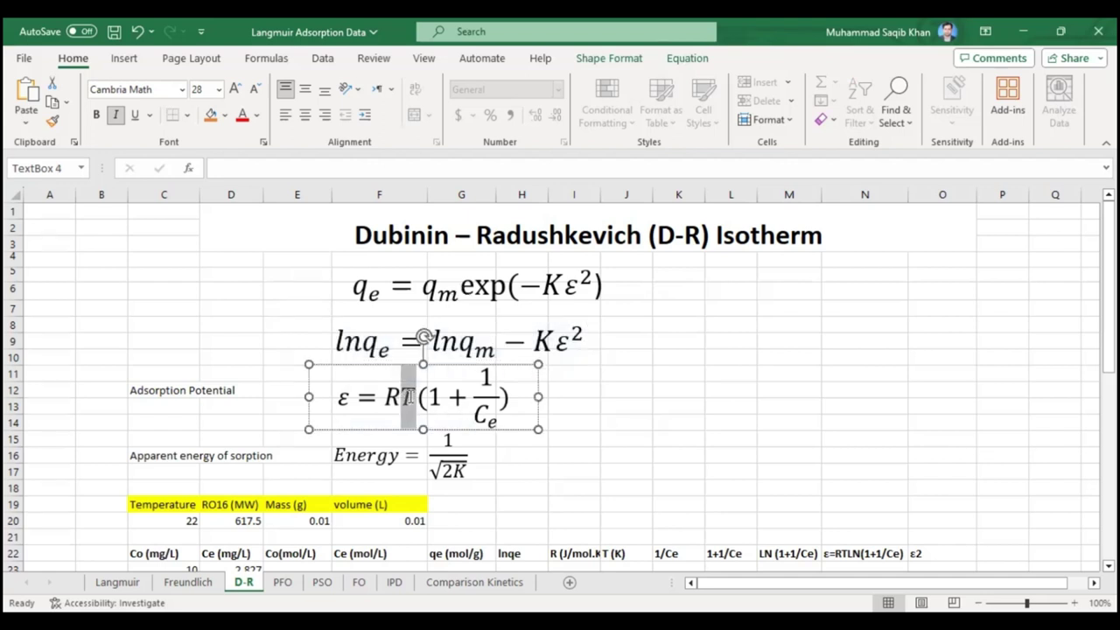
click(407, 397)
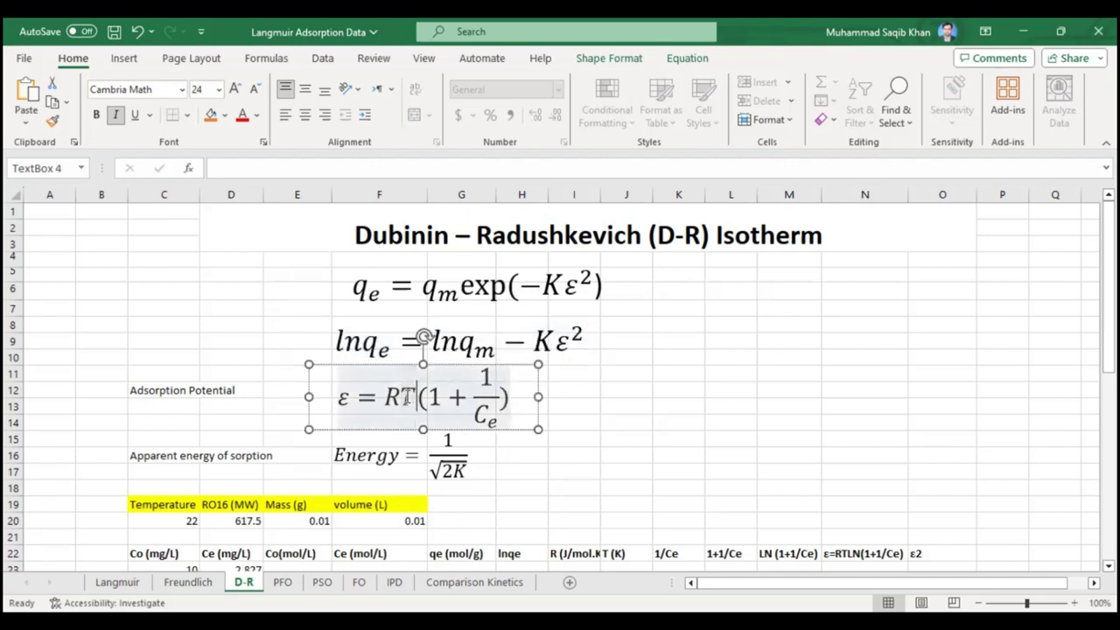
key(Left)
double_click(456, 472)
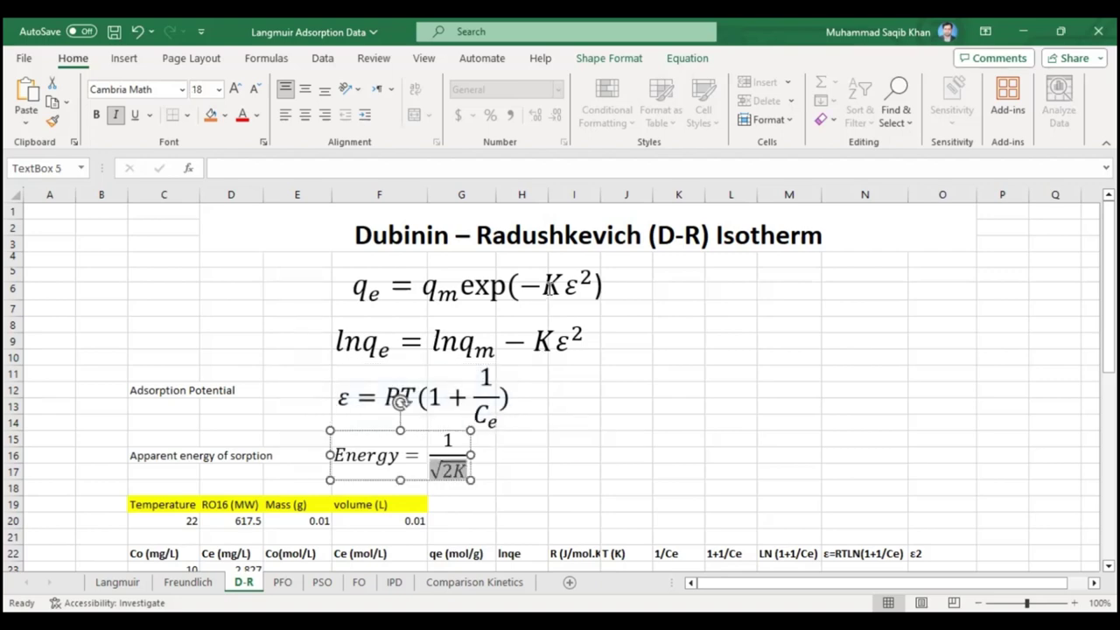
click(547, 287)
double_click(539, 341)
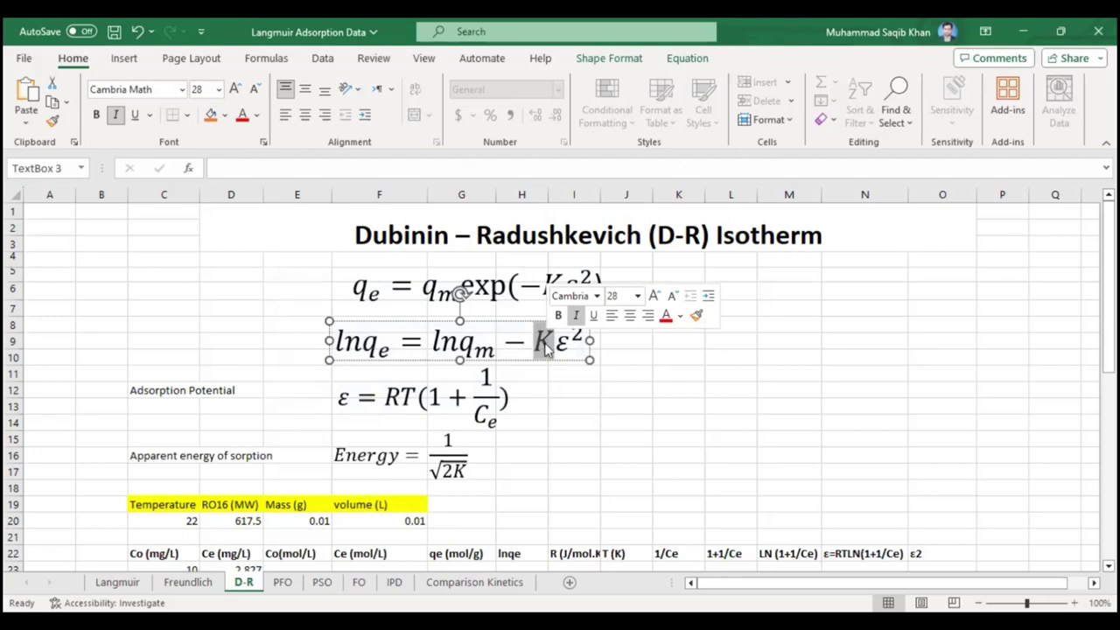
click(353, 452)
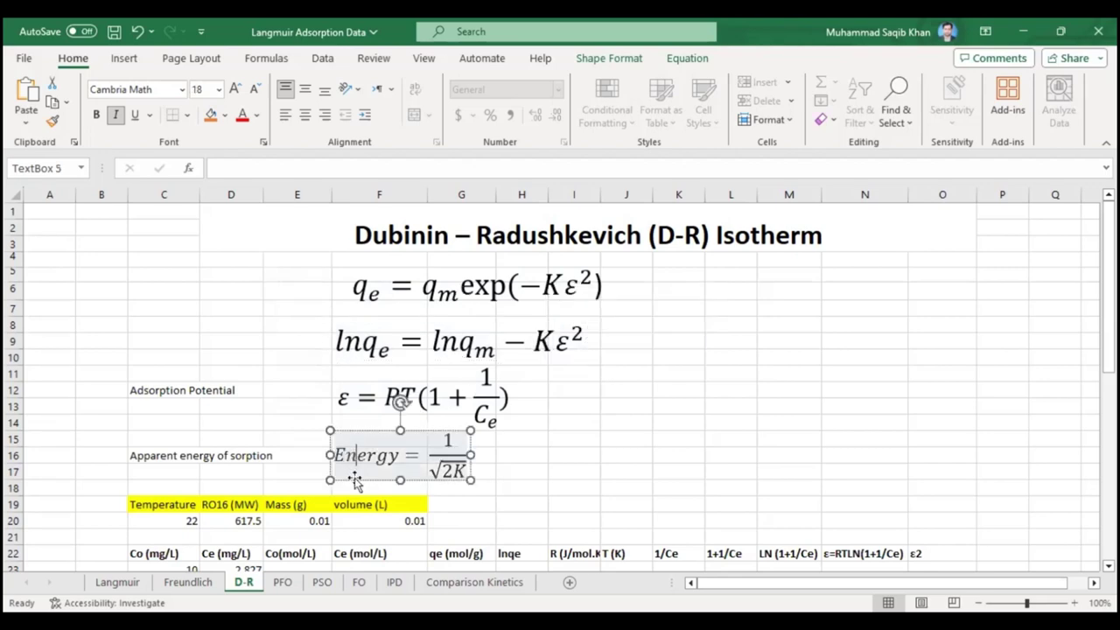
click(573, 442)
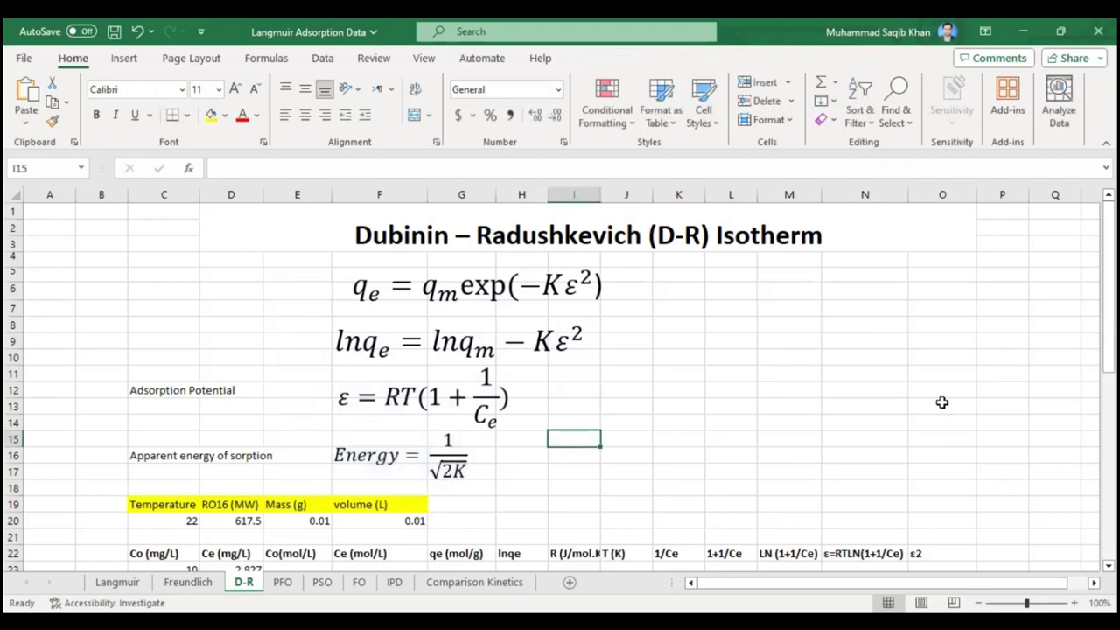
Review the Co (mg/L) and Ce (mg/L) columns of the data table beneath the equations
drag(1108, 273, 1108, 303)
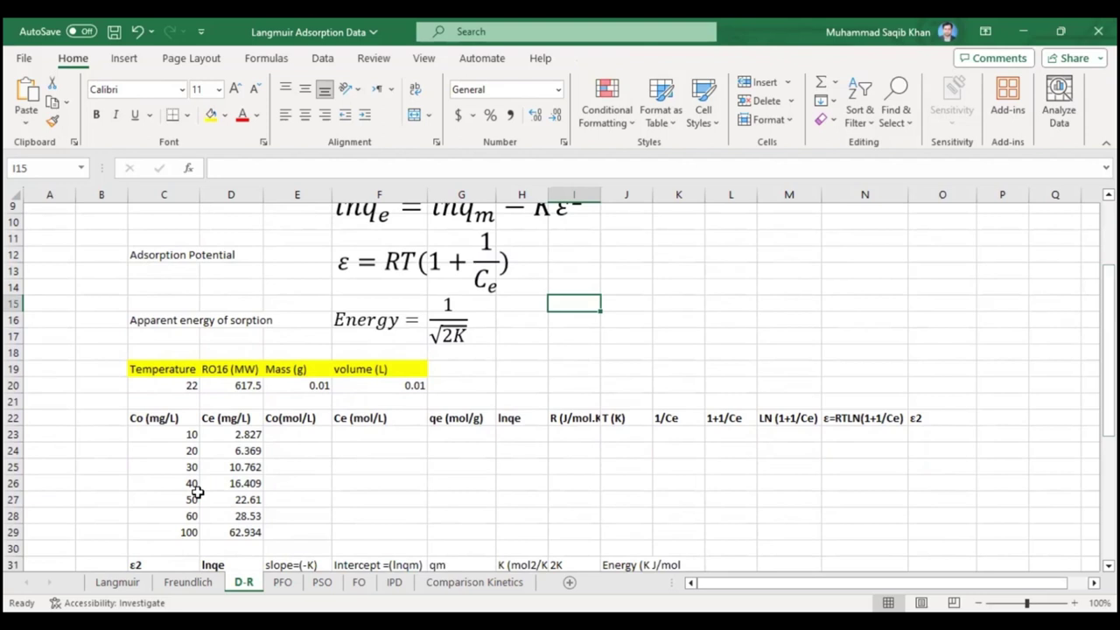
click(154, 418)
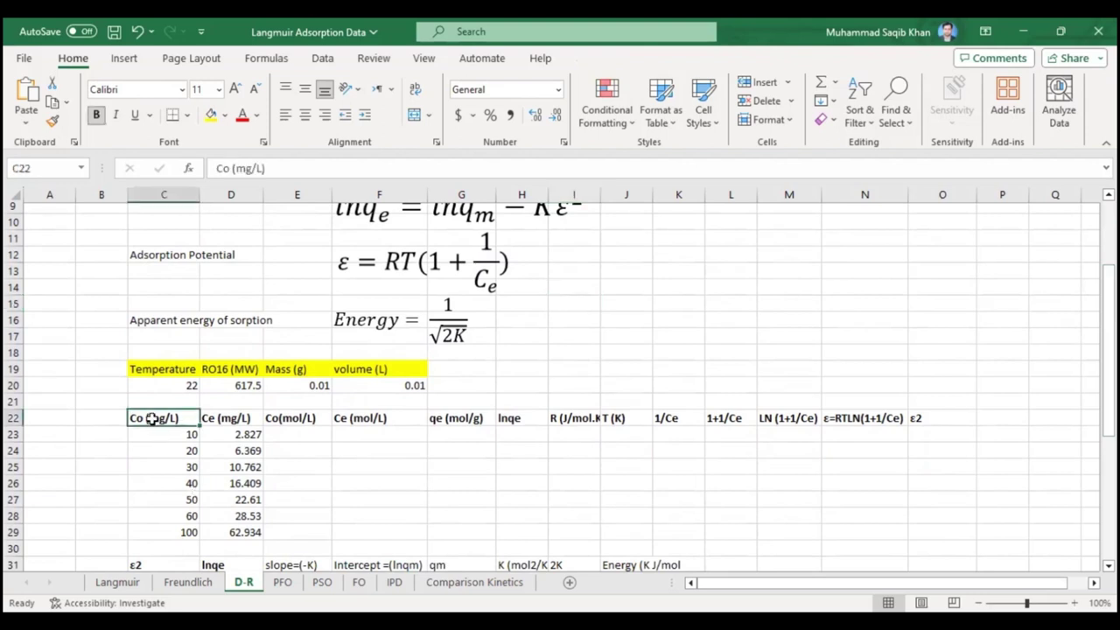
click(203, 419)
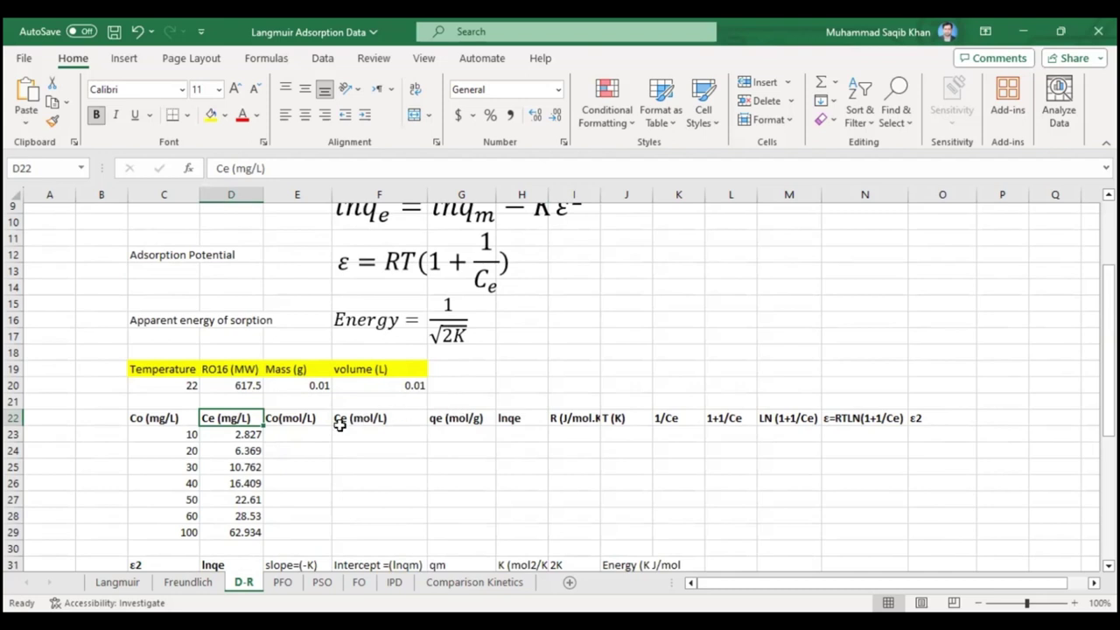
click(226, 436)
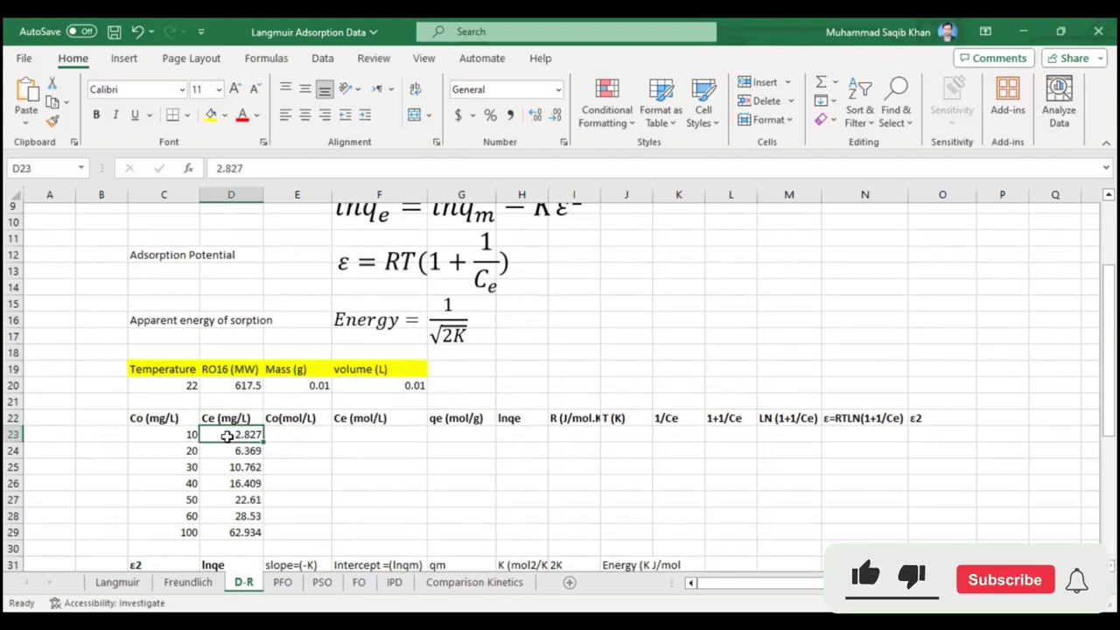
click(235, 418)
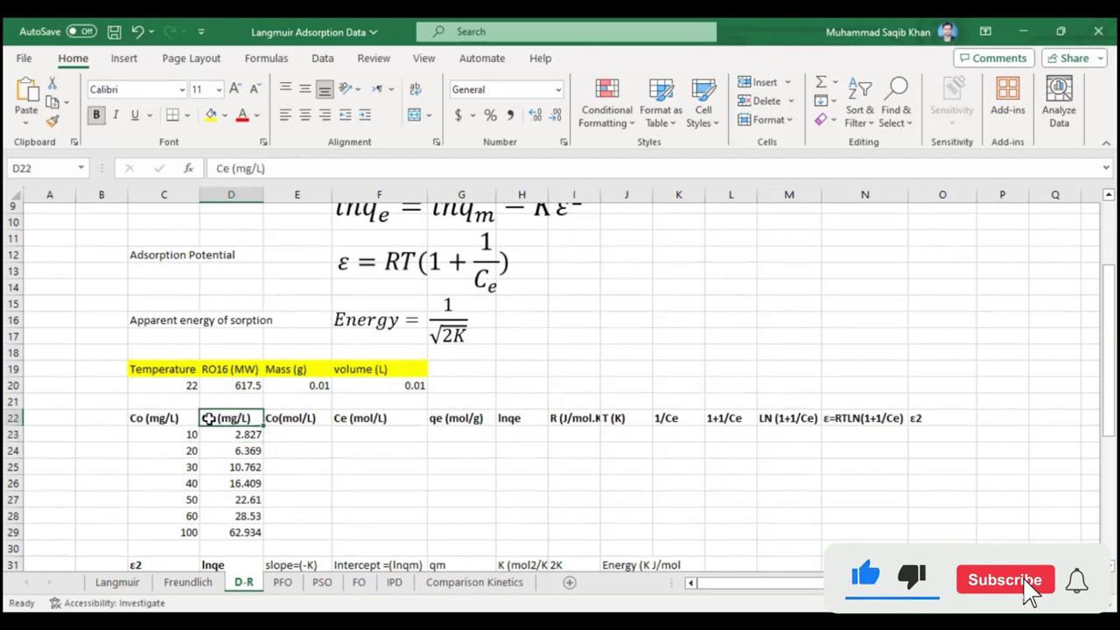
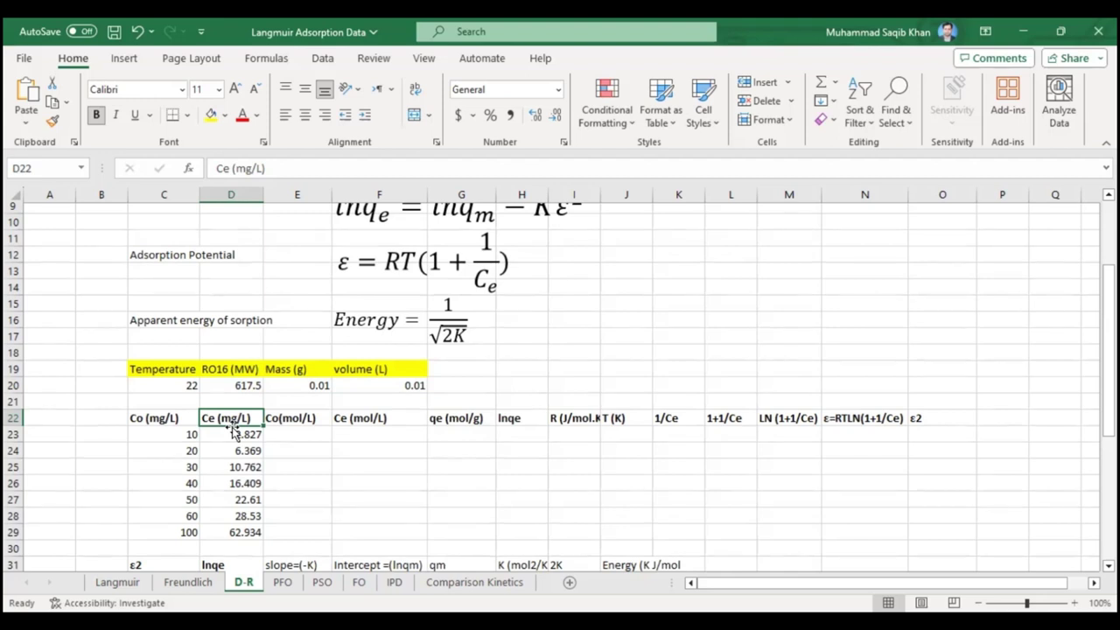
click(156, 421)
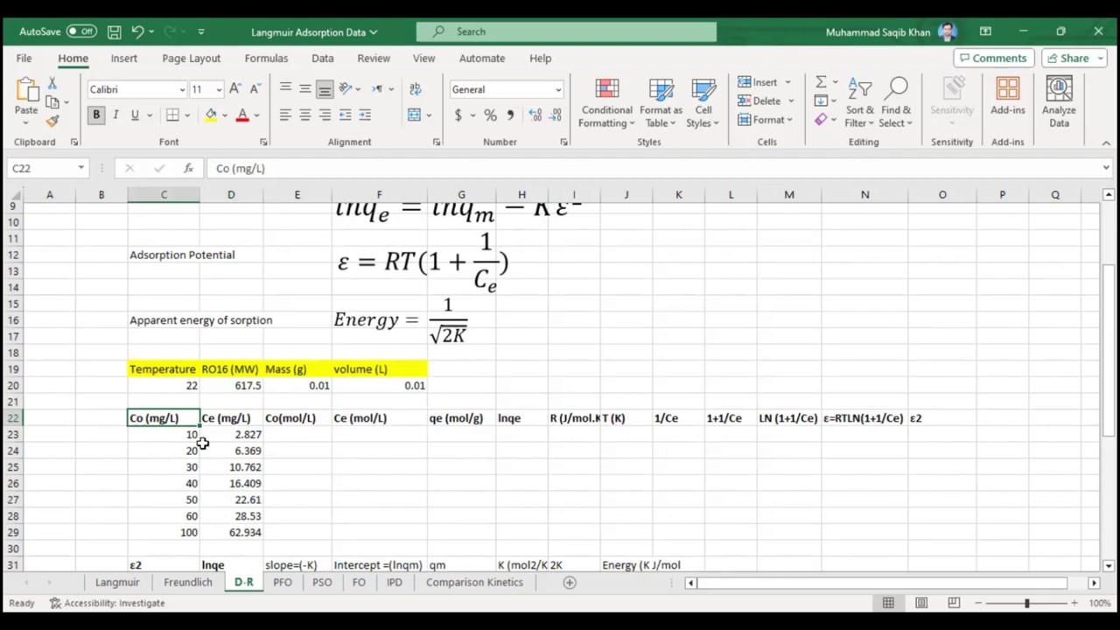
Enter =(C23/1000)/D20 in E23 to convert the first Co value from mg/L to mol/L
click(284, 432)
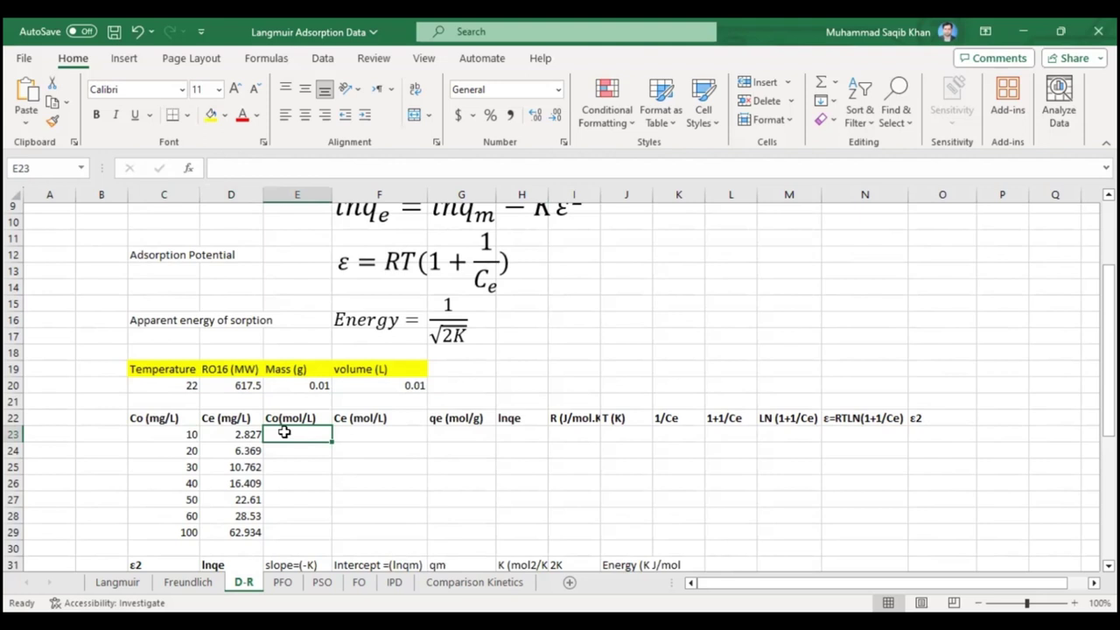
text(=()
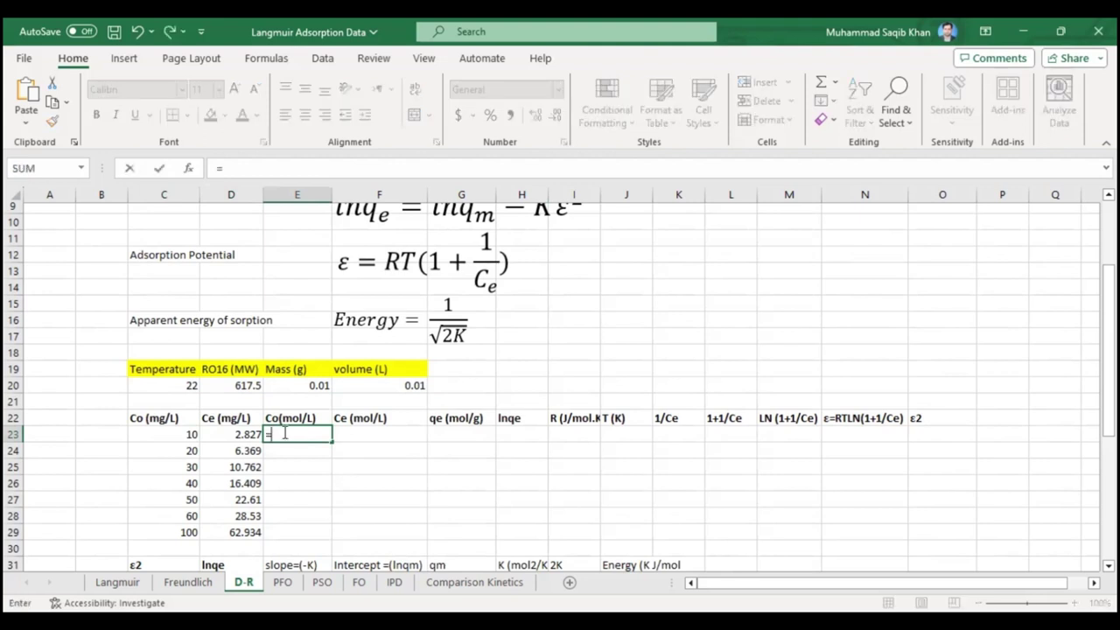
click(181, 434)
text(/1)
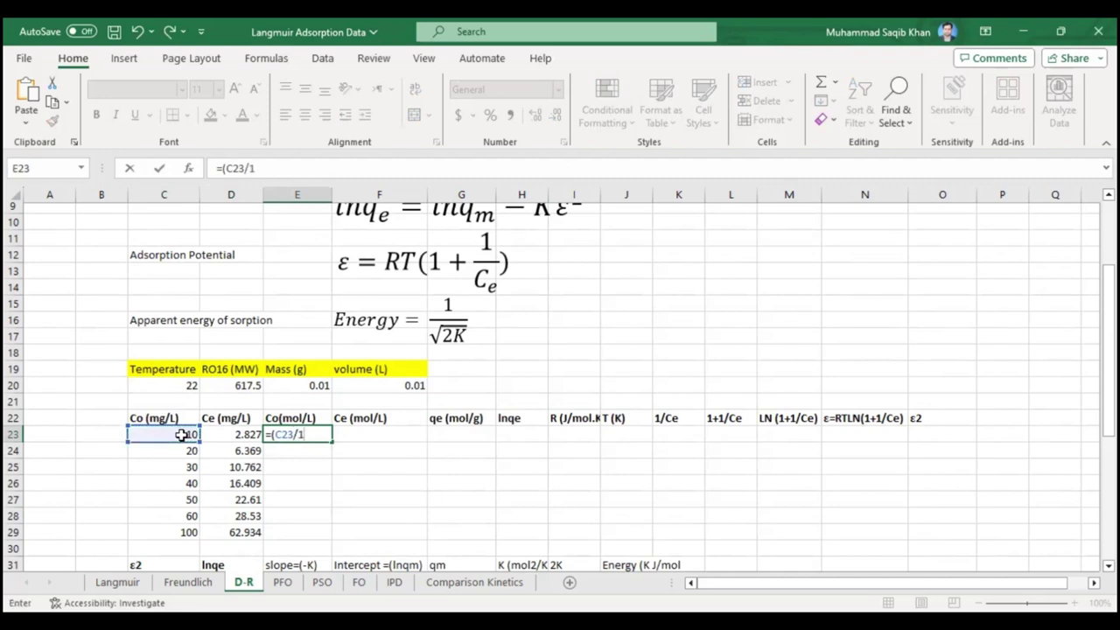
text(000)
text())
text(/)
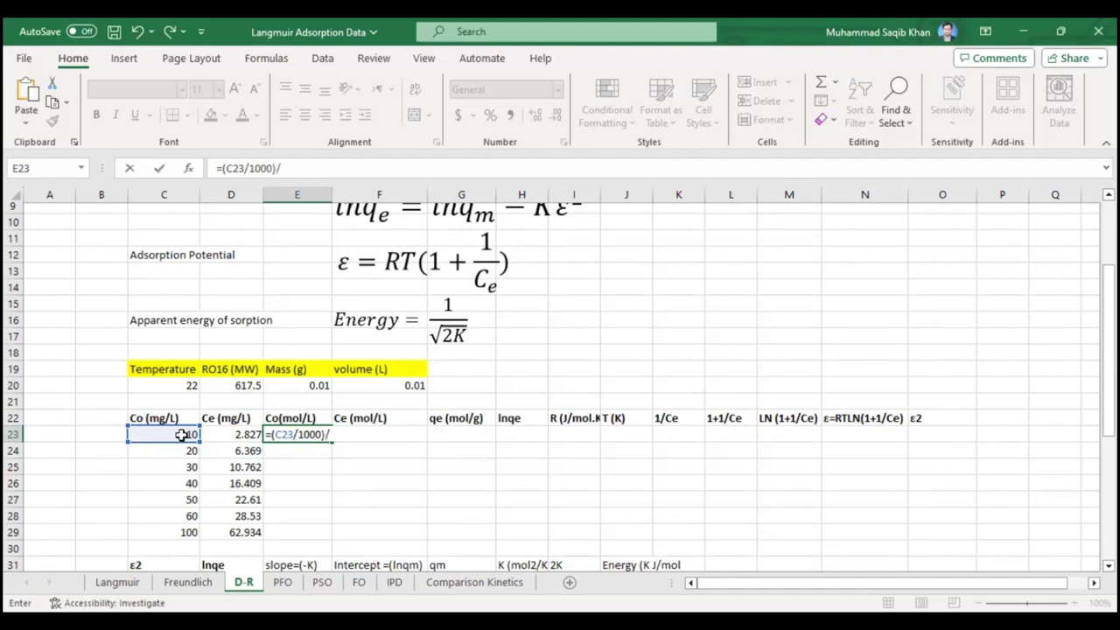
click(233, 387)
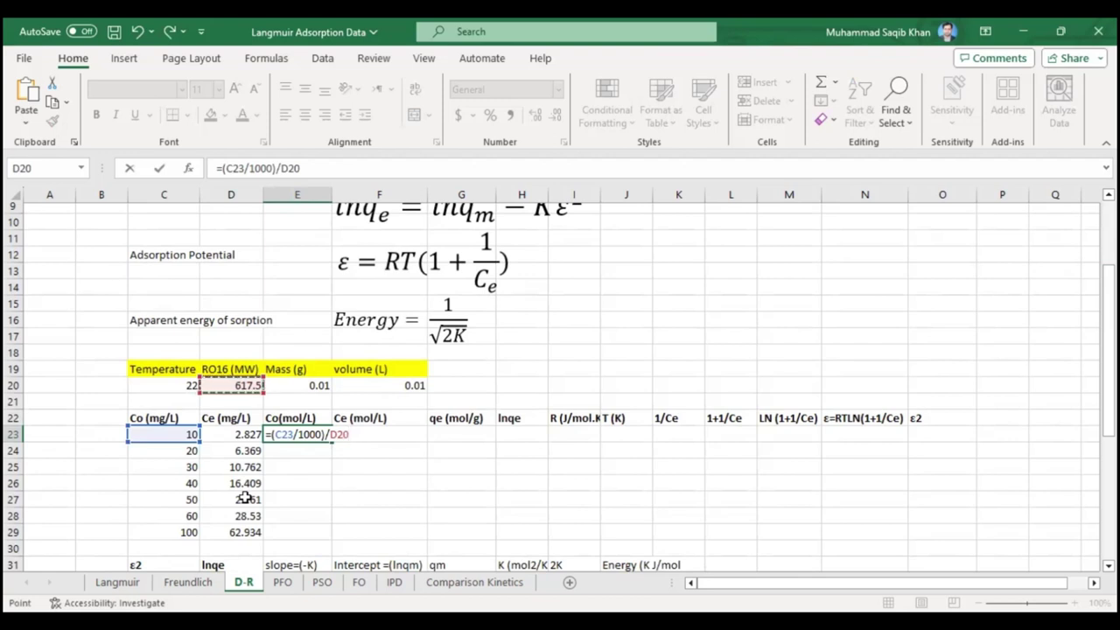
key(Return)
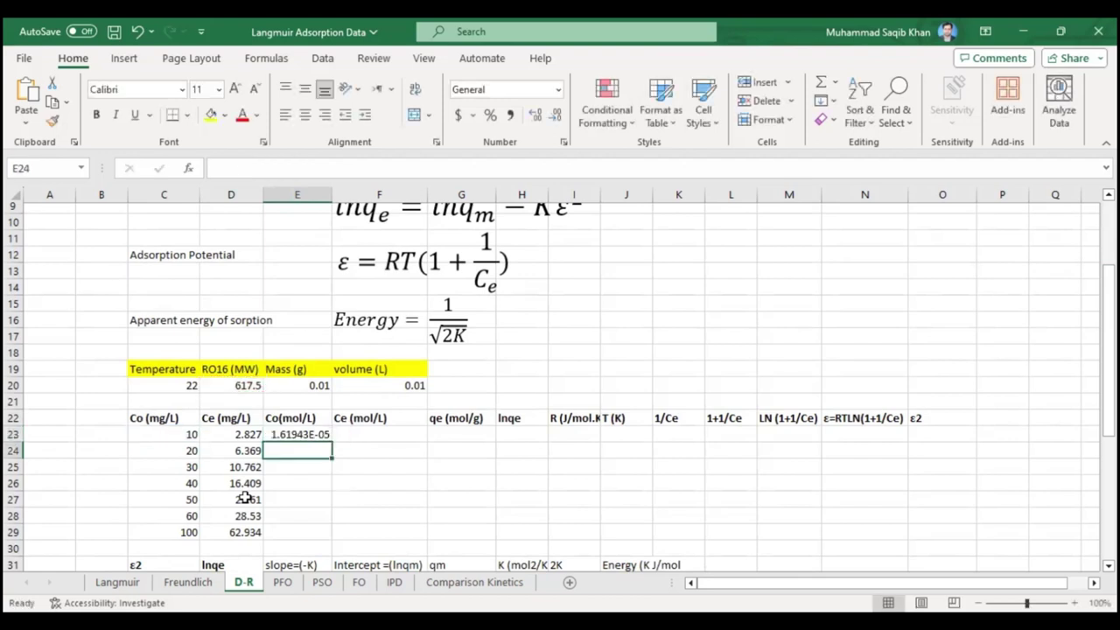
Make the molecular weight reference in E23 absolute, so the formula reads =(C23/1000)/$D$20, and reselect the cell
click(313, 433)
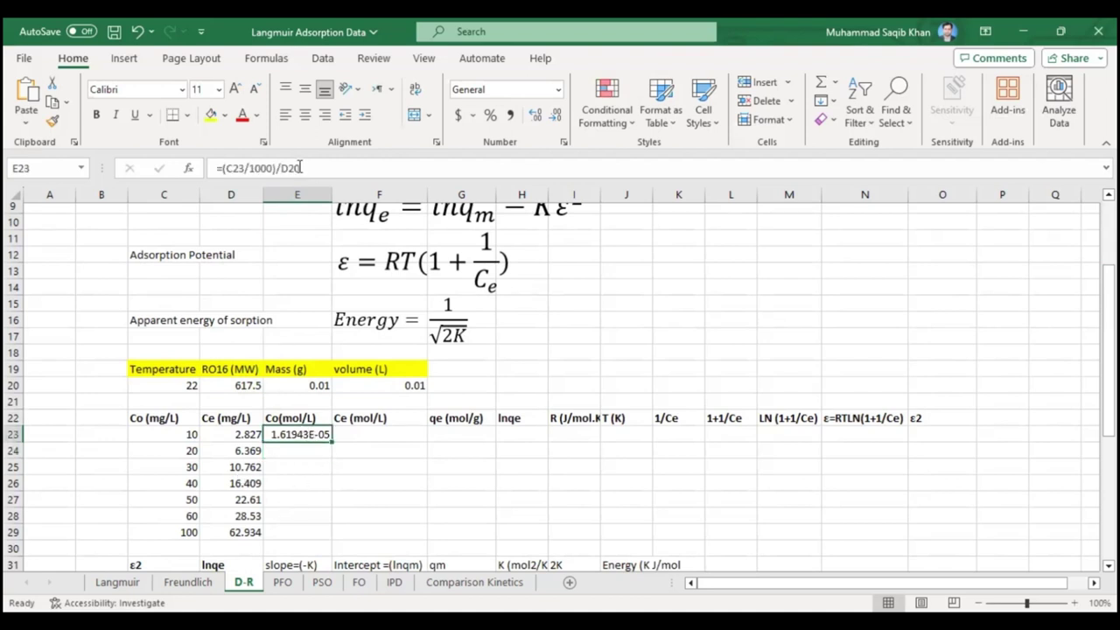
click(282, 168)
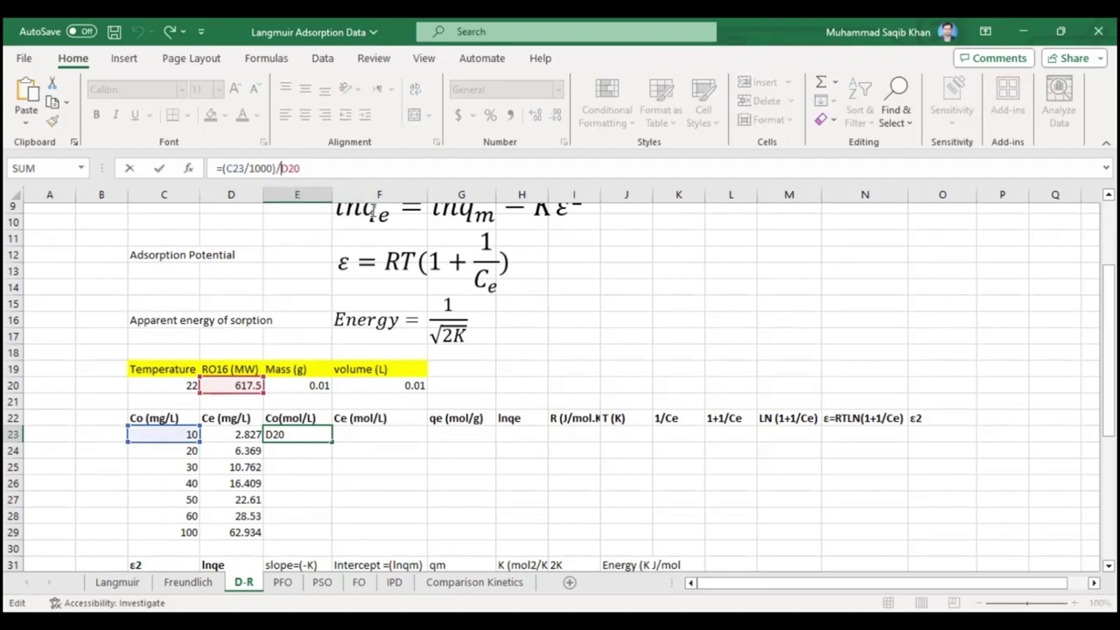
text($)
key(Right)
text($)
key(Return)
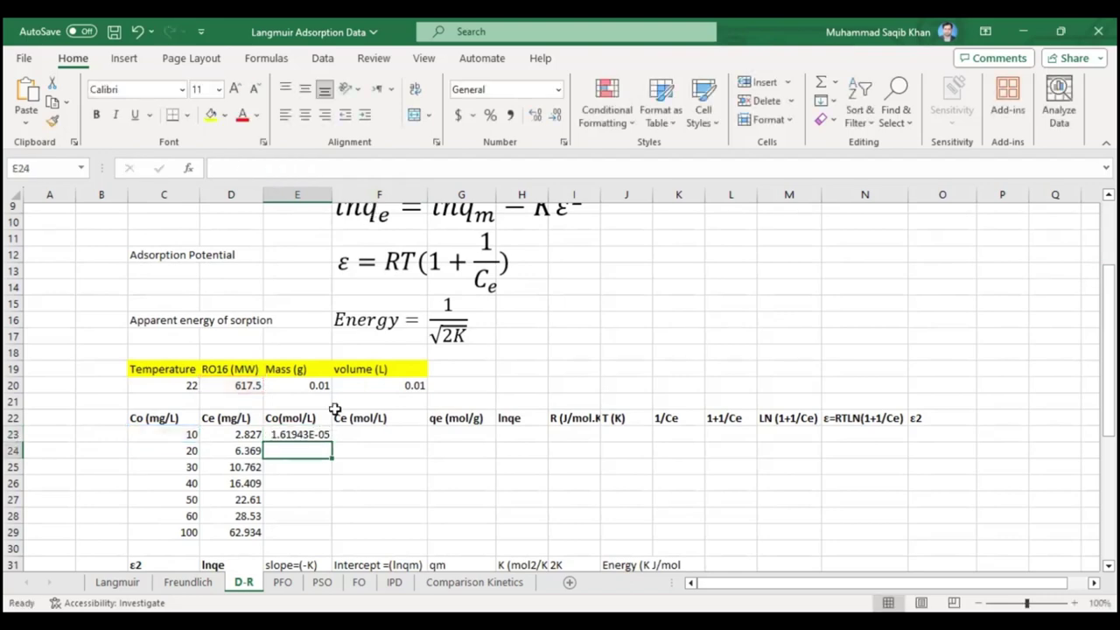
click(297, 435)
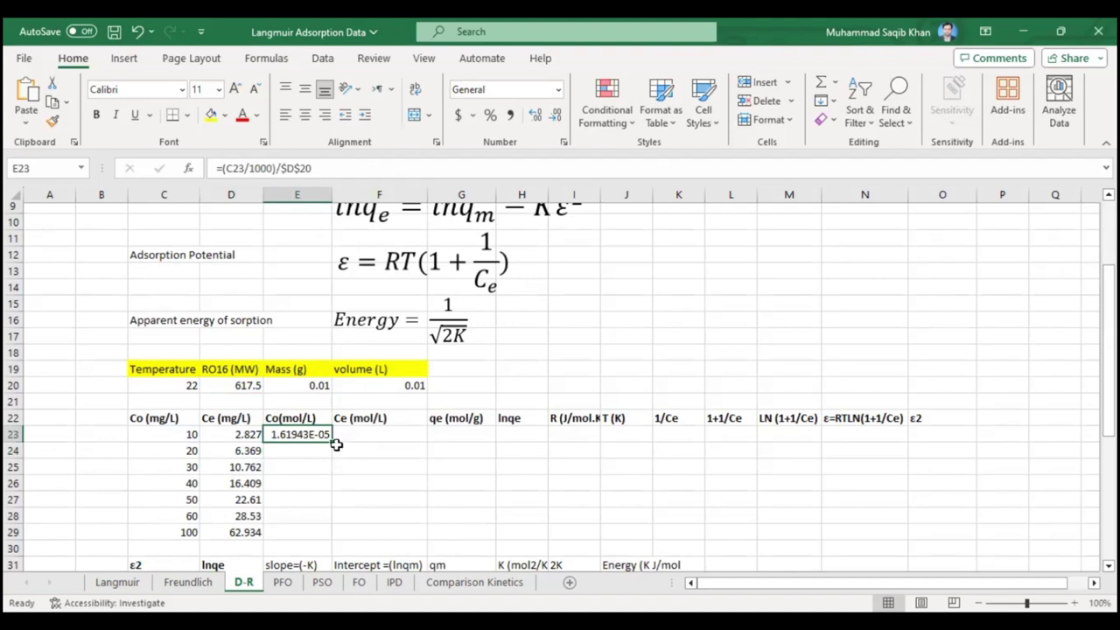
Fill the Co (mol/L) formula from E23 down to E29 and check the copied formulas in the column
drag(332, 443, 333, 538)
click(302, 453)
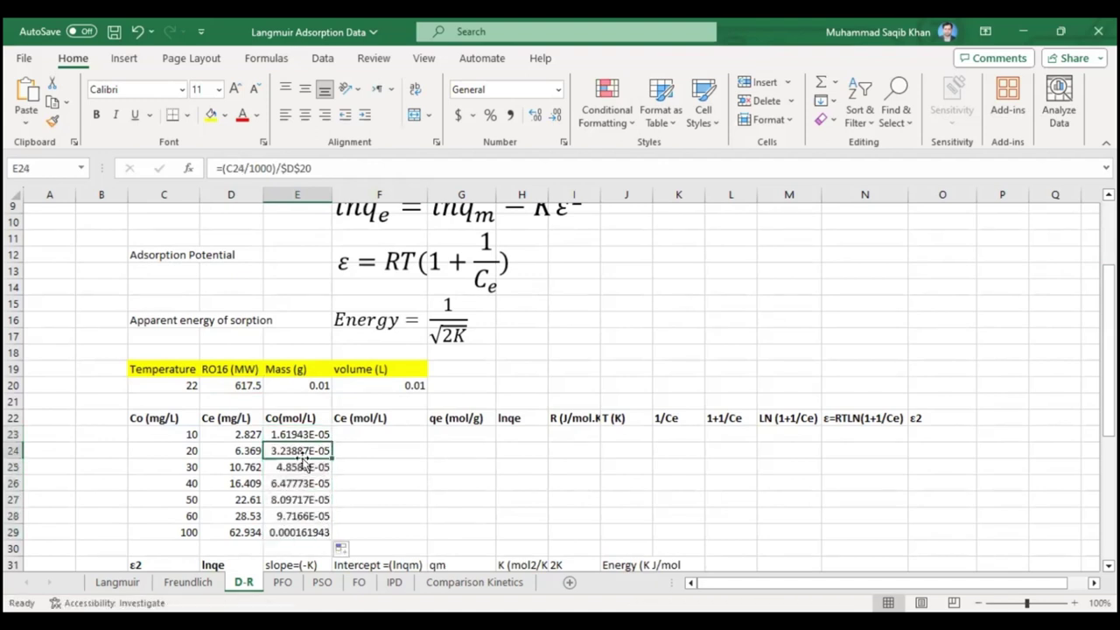
click(299, 532)
click(299, 514)
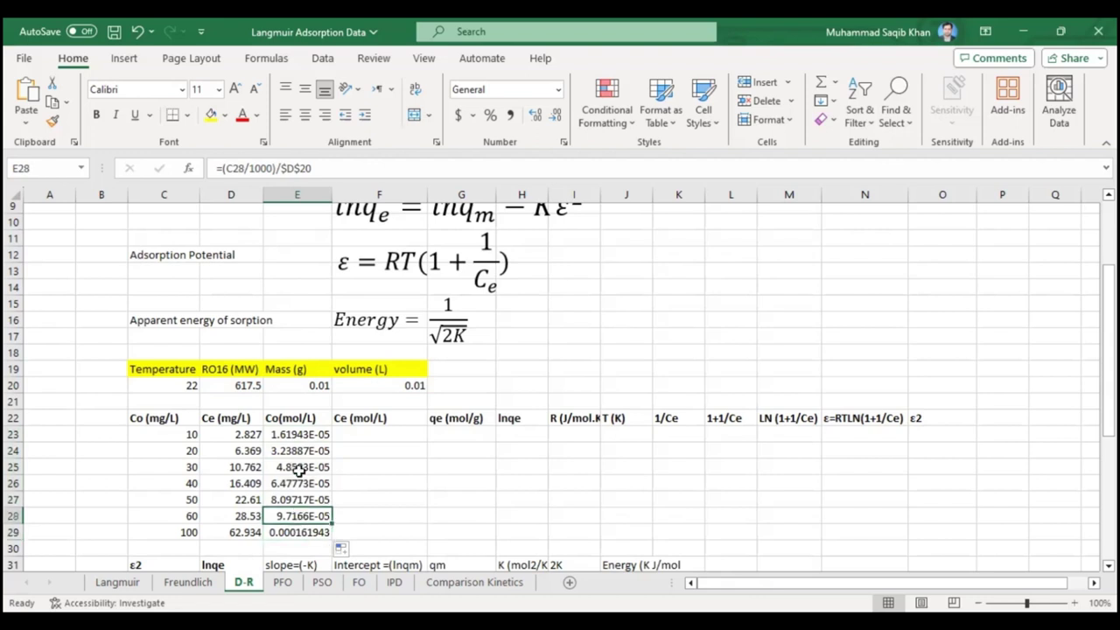
click(300, 468)
click(300, 500)
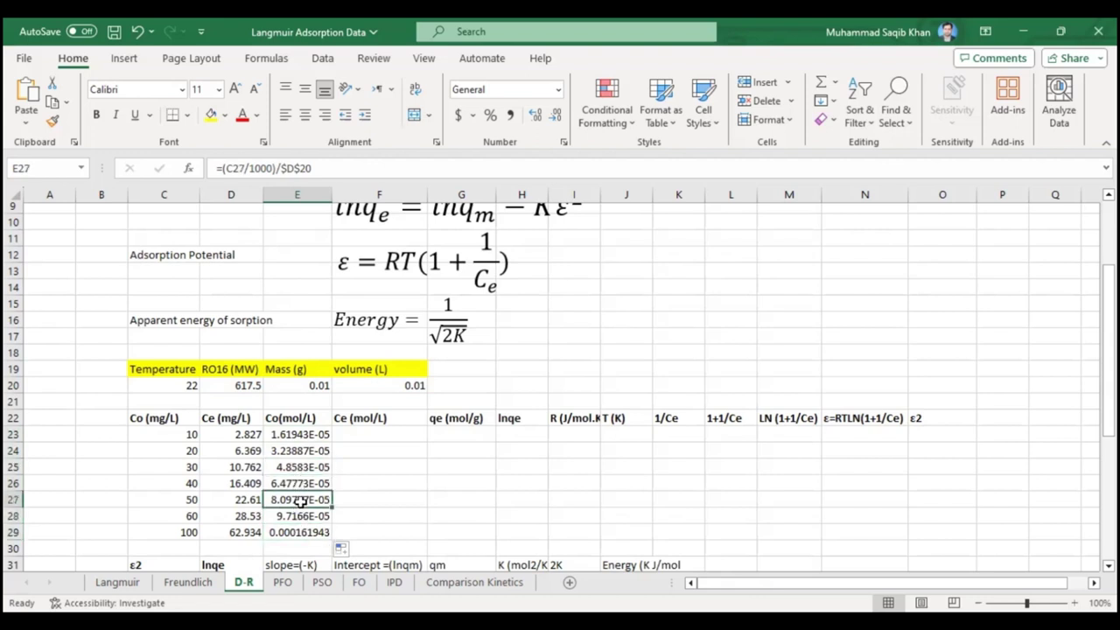
click(298, 432)
click(293, 455)
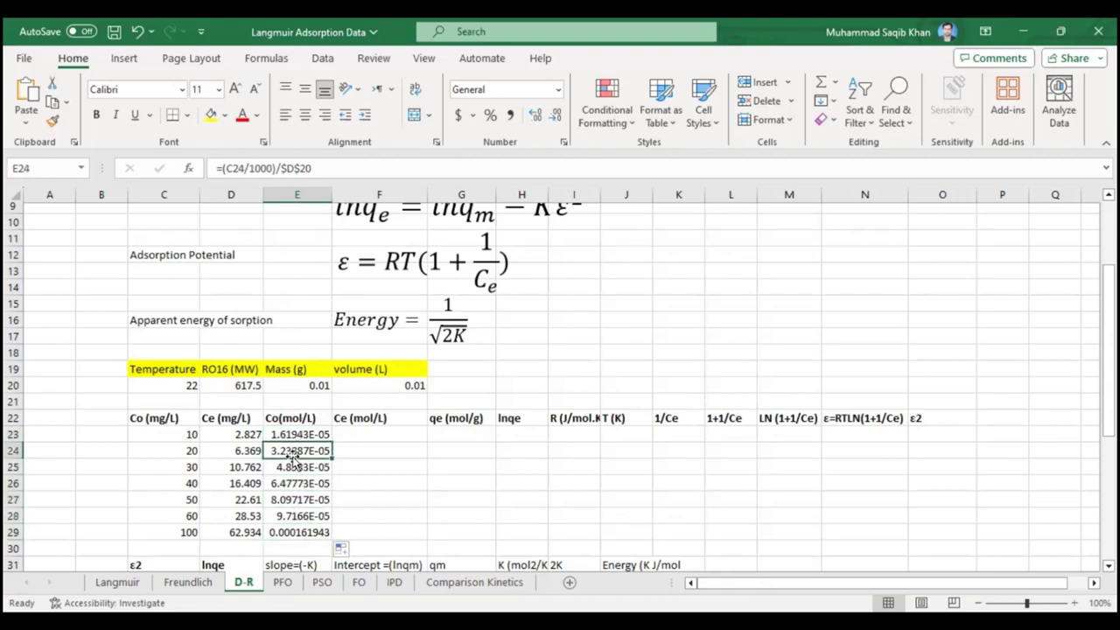
click(290, 503)
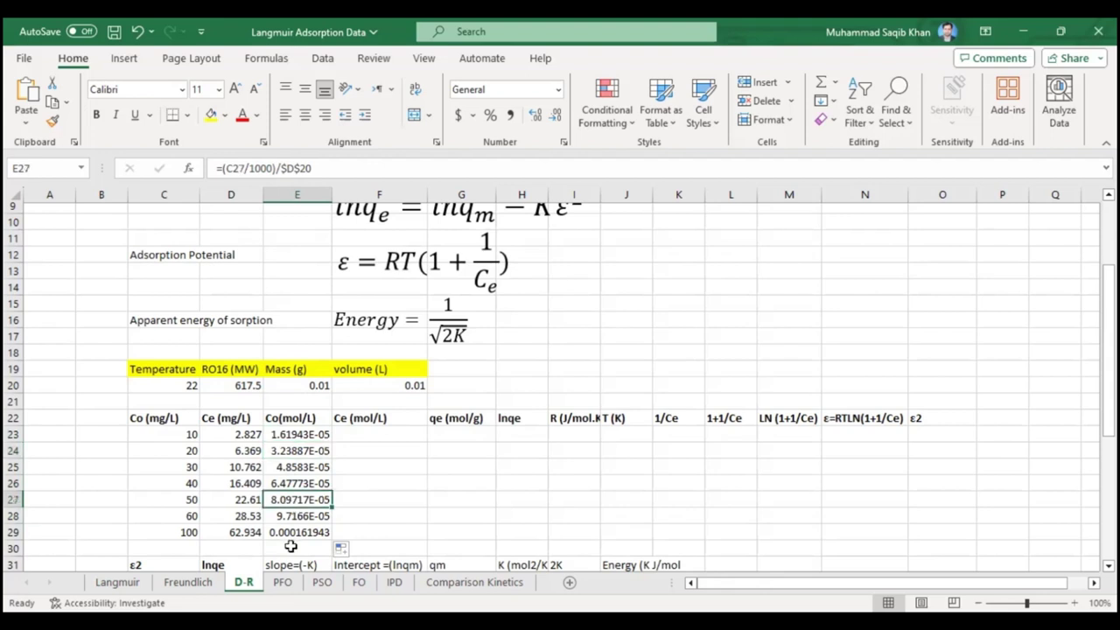
Build the formula =(D23/1000)/D20 in F23 to convert the first Ce value from mg/L to mol/L
click(365, 430)
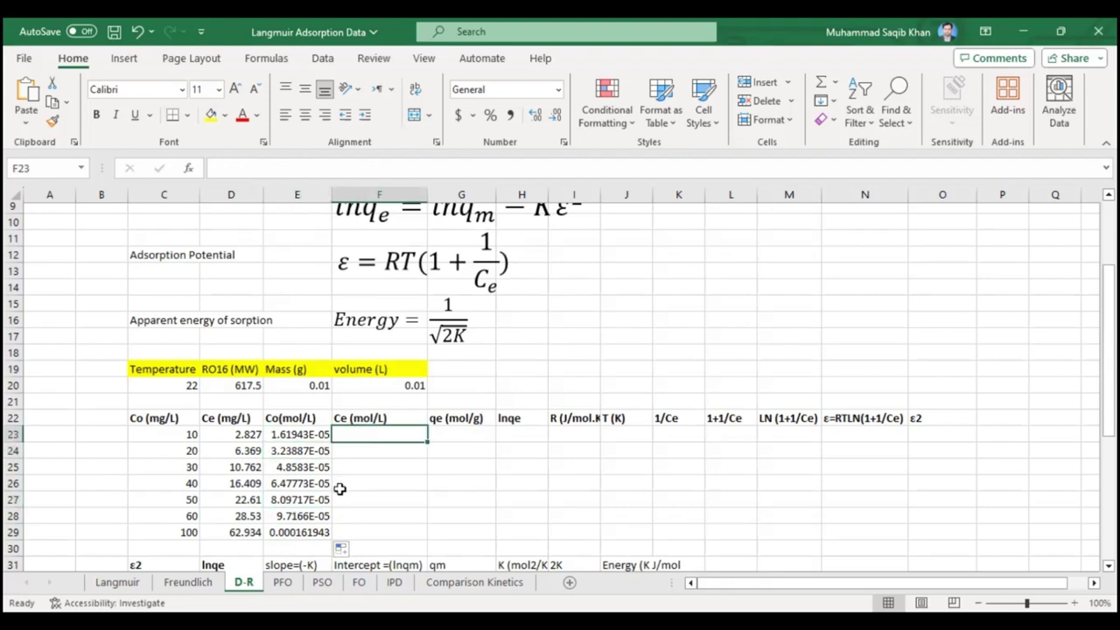
text(=)
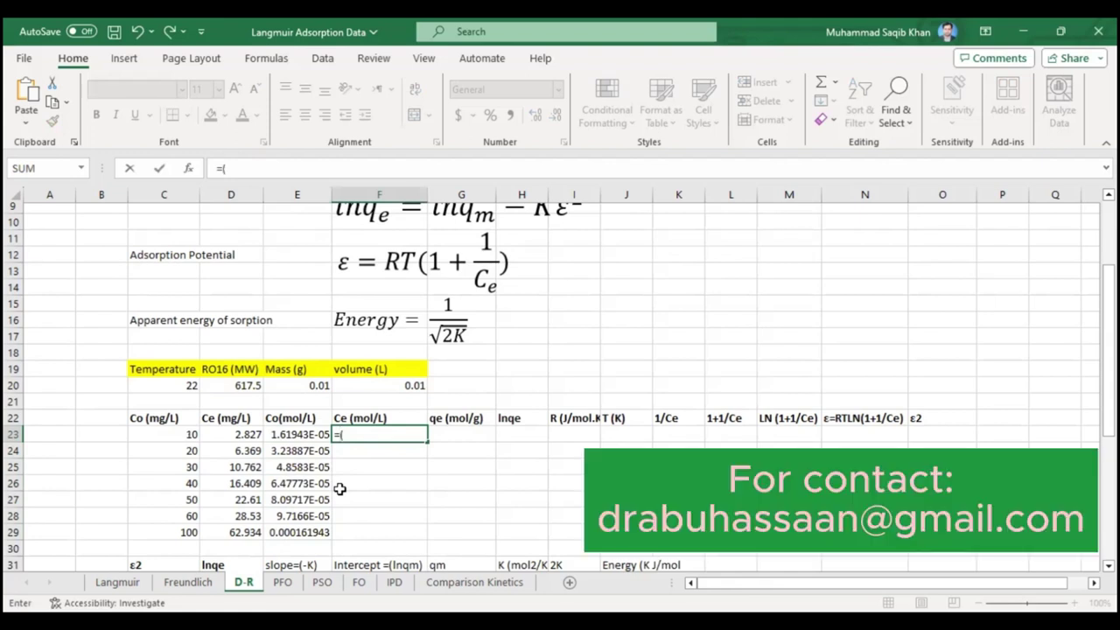
text(()
click(247, 434)
text(/)
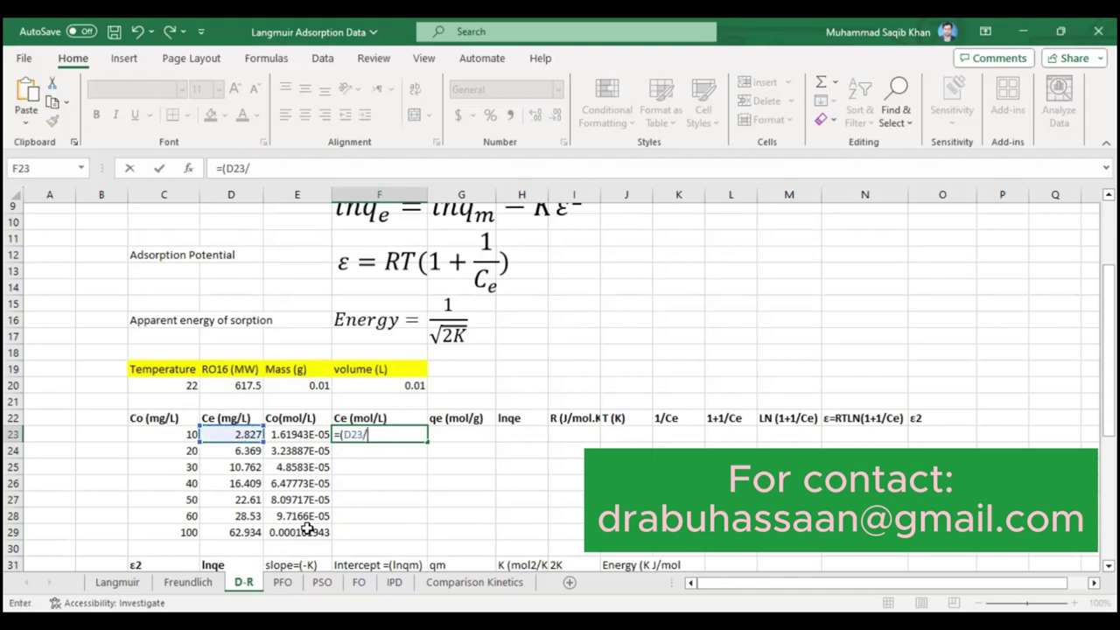
text(1000)
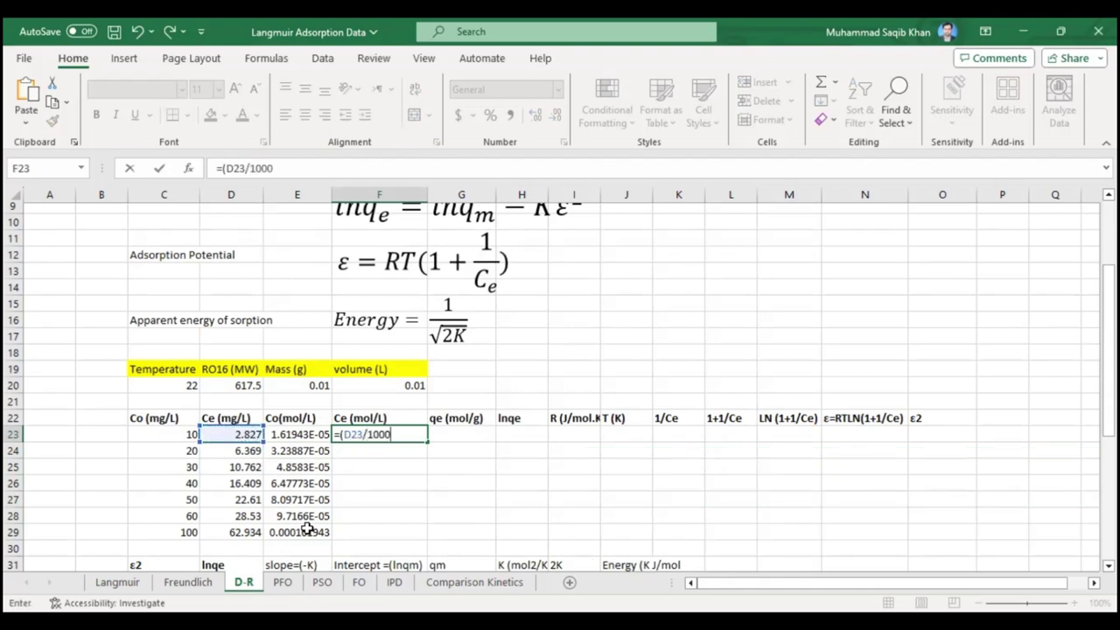
text()/)
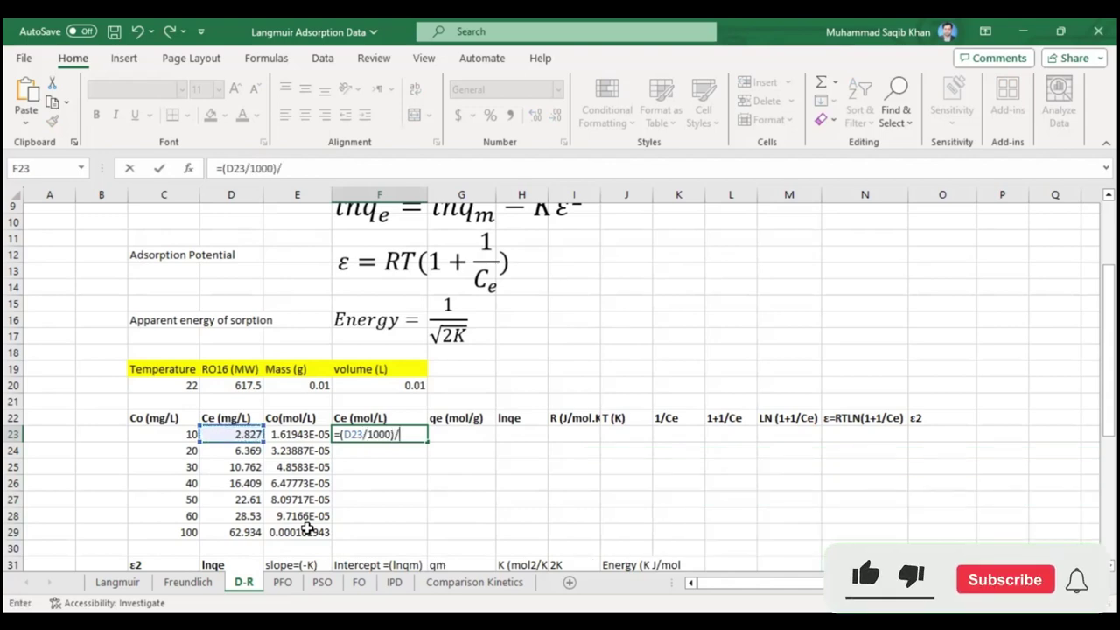
click(242, 387)
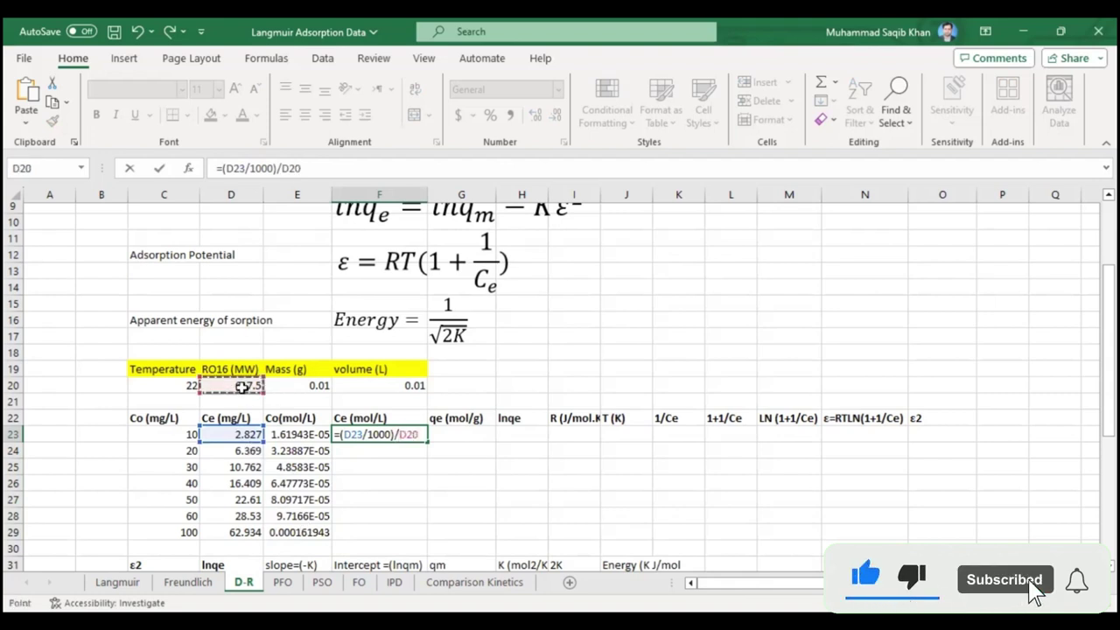
Make the molecular weight reference in F23 absolute as $D$20 and fill the formula down to F29
click(283, 168)
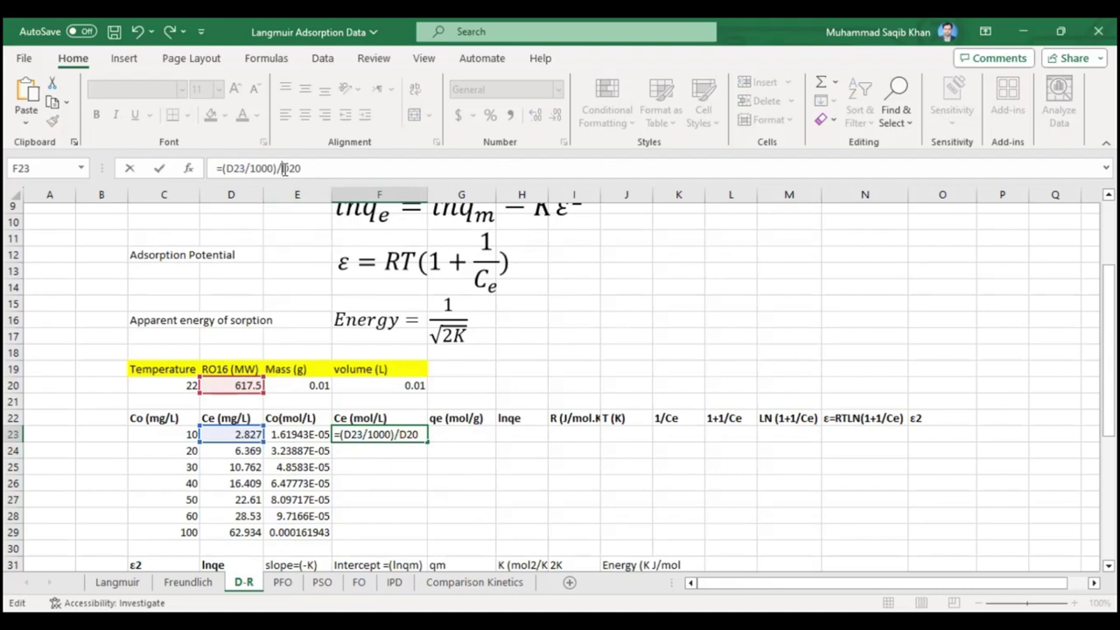
text($)
click(294, 168)
text($)
key(Return)
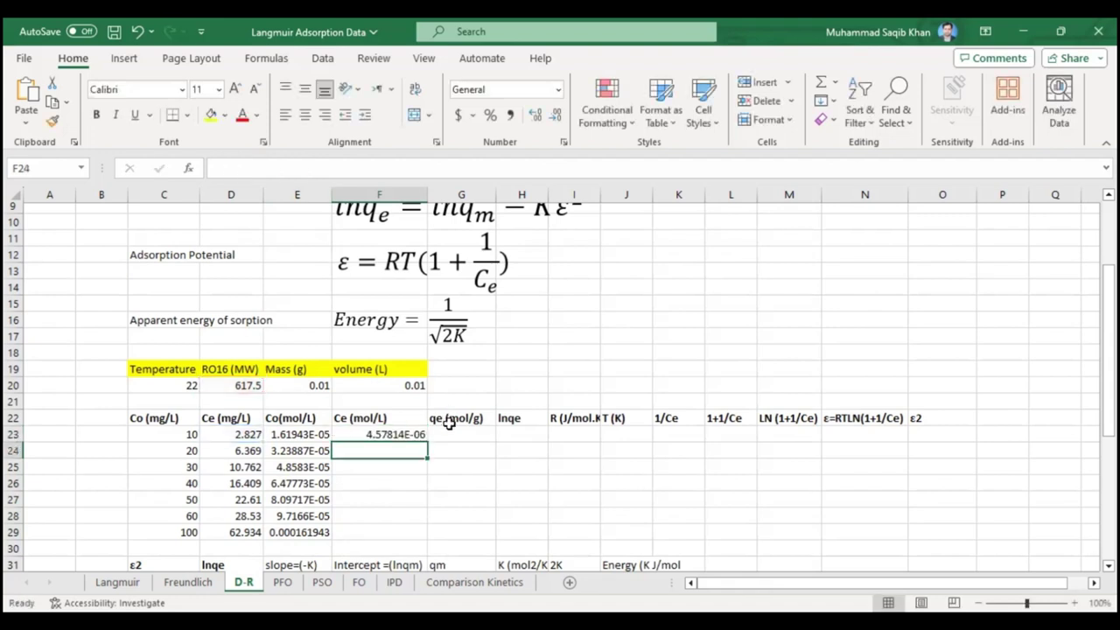
click(413, 429)
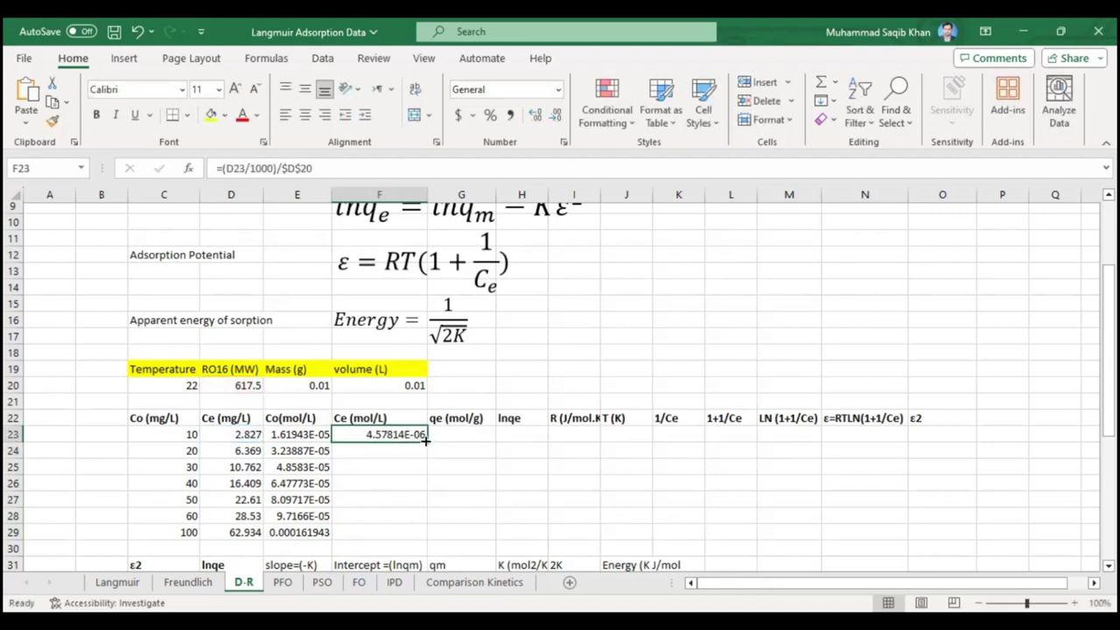
drag(427, 441, 418, 532)
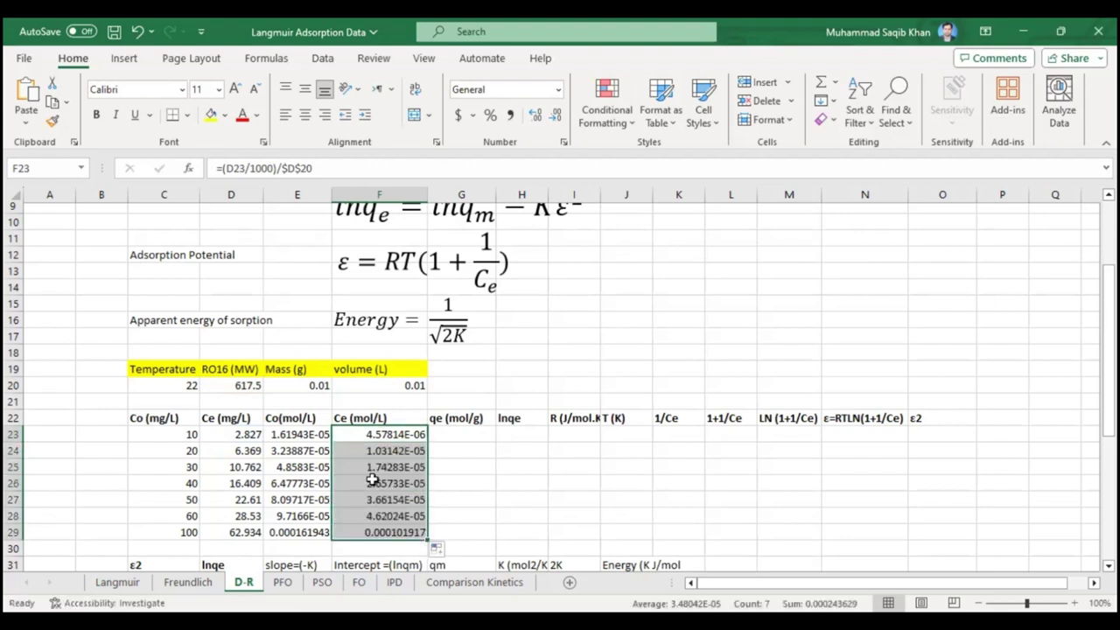
Copy the qe equation from the Langmuir sheet to the D-R sheet beside the adsorption potential equation, and relate its W to the Mass (g) cell
click(452, 432)
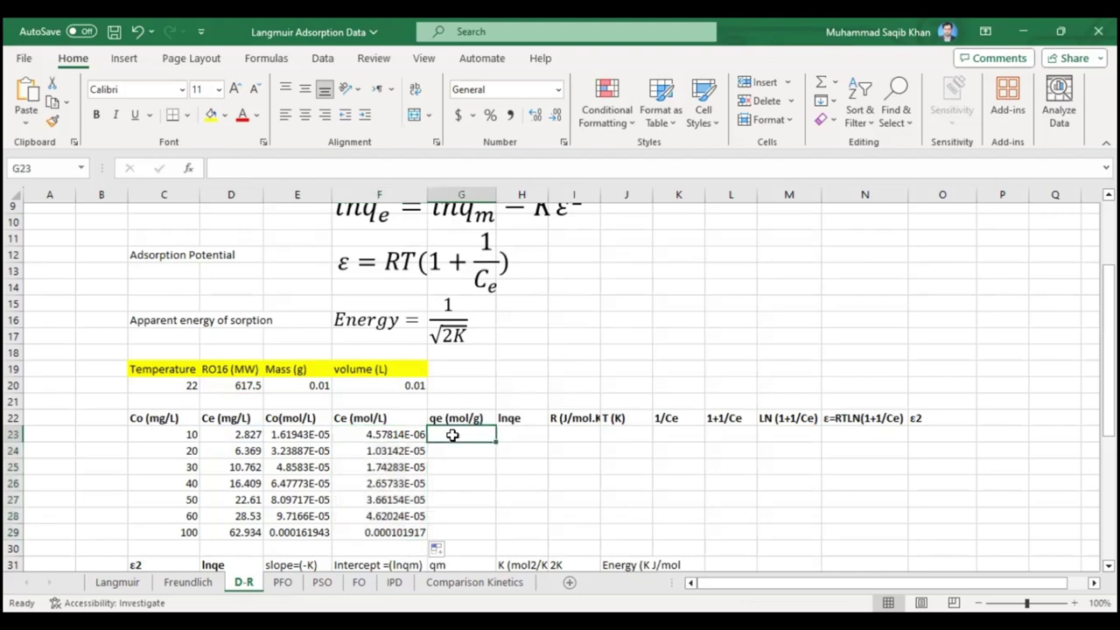
click(119, 582)
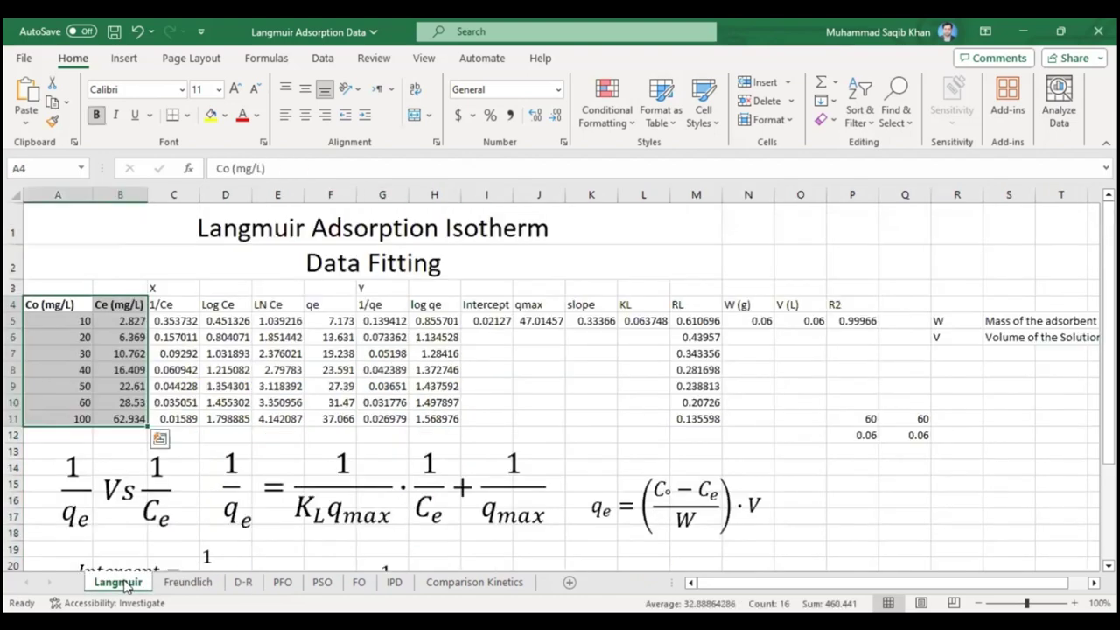
click(638, 523)
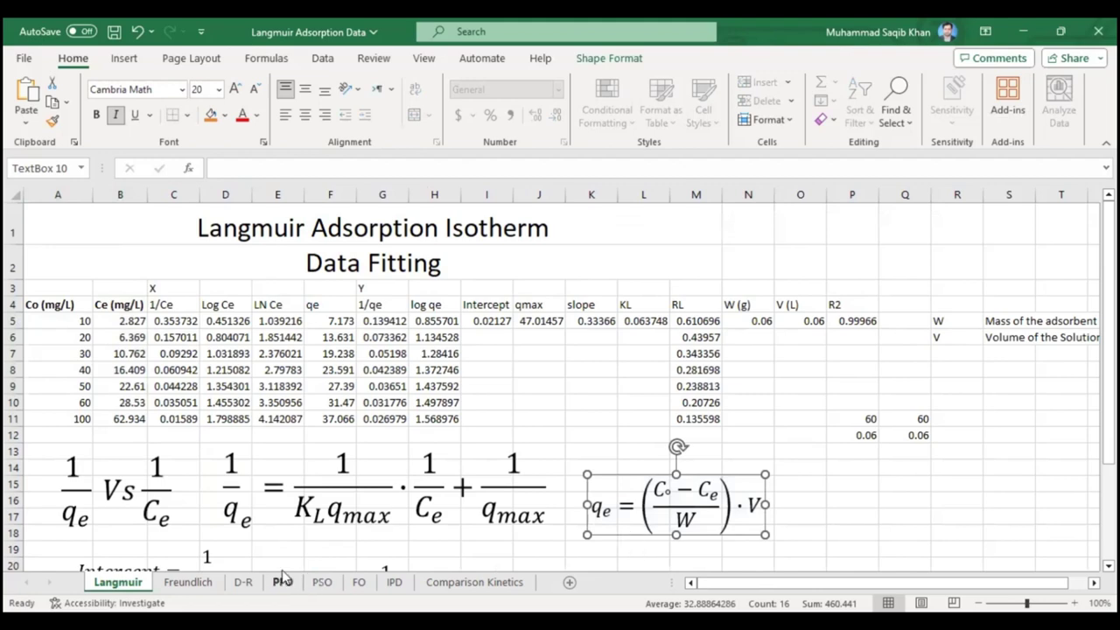
click(244, 583)
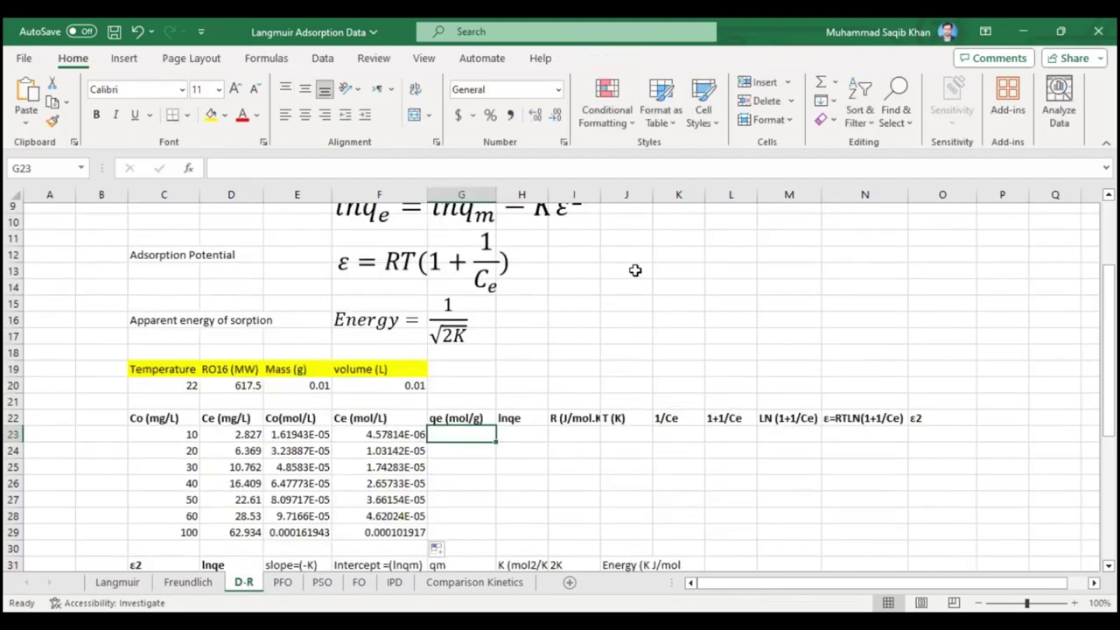
click(625, 253)
key(ctrl+v)
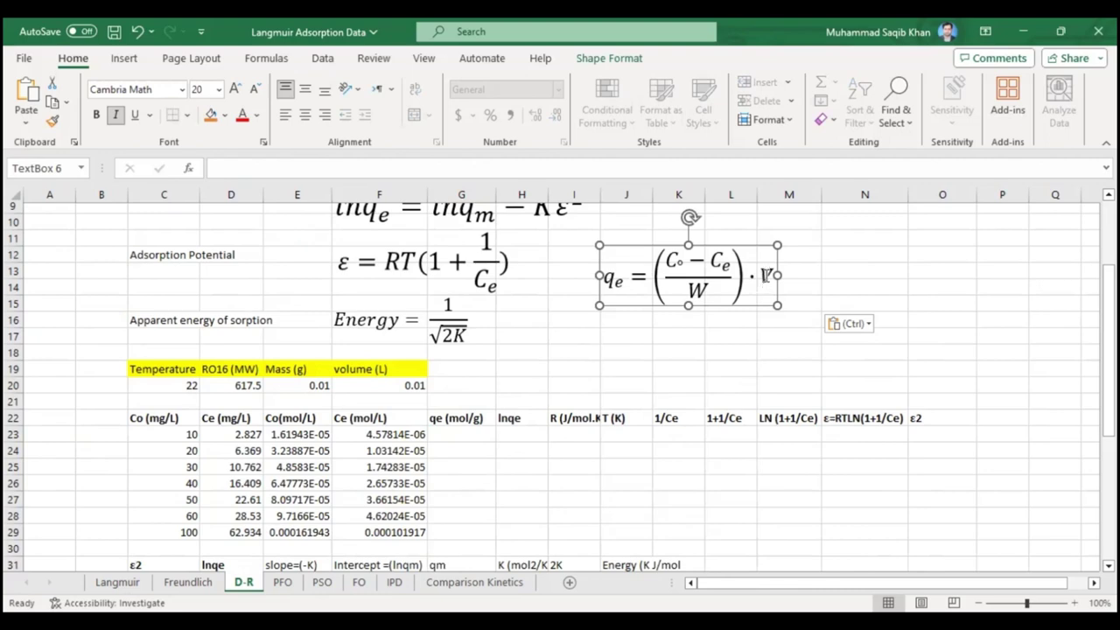
double_click(693, 290)
click(698, 290)
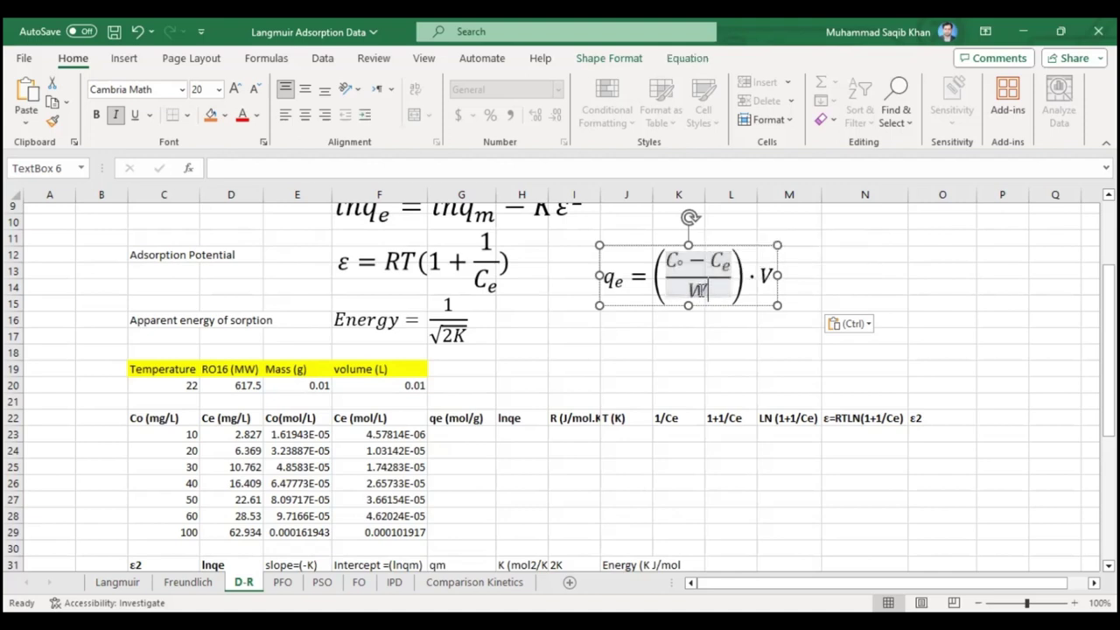
click(289, 372)
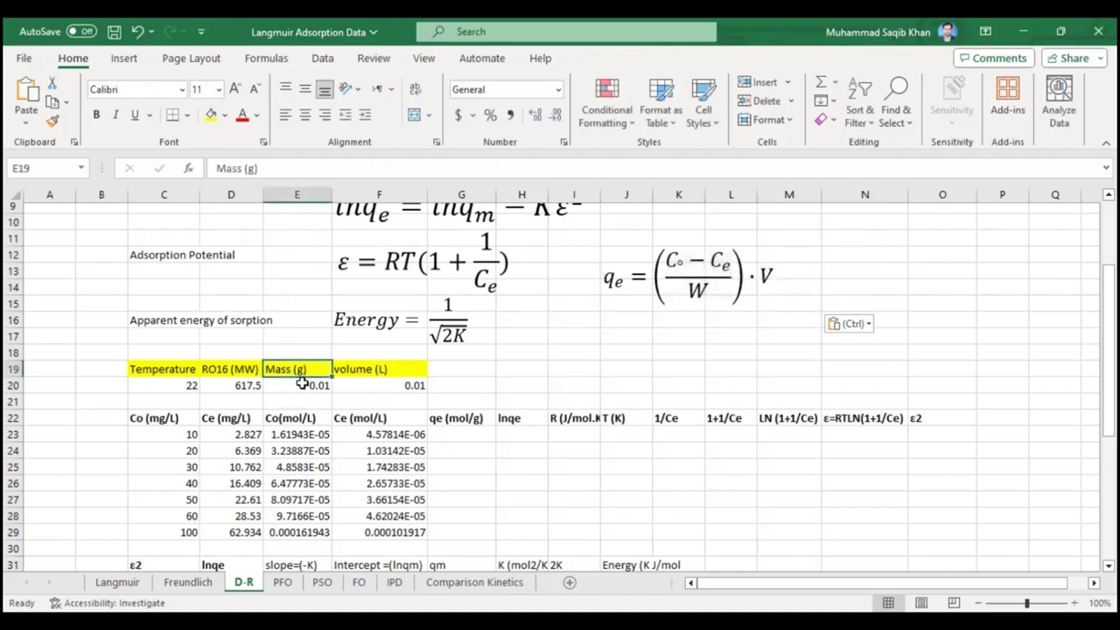
click(302, 385)
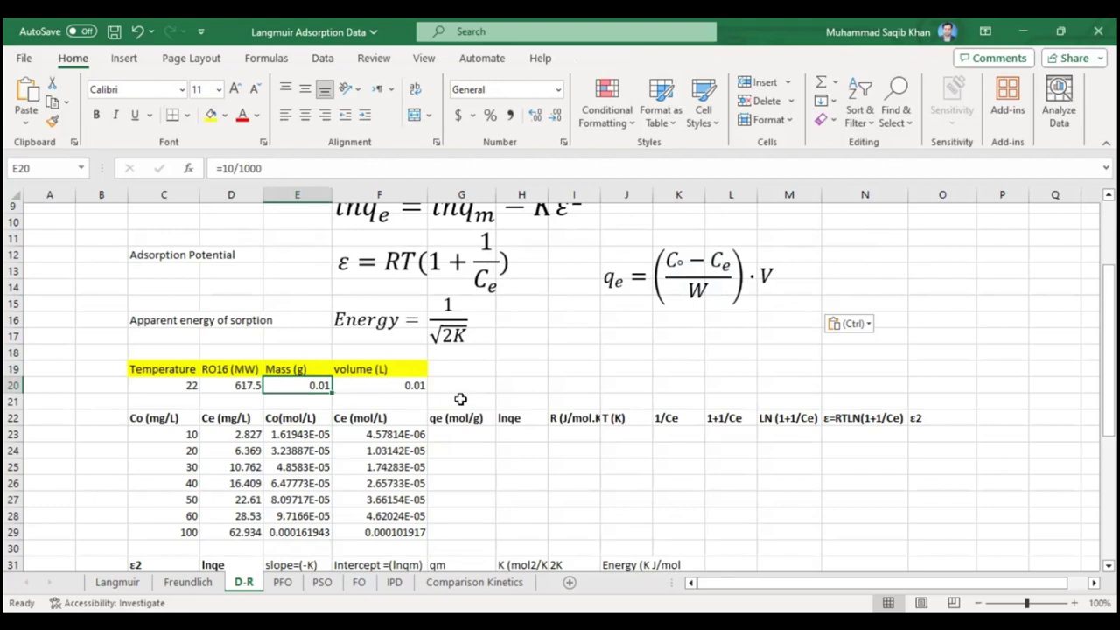
Try to enter =E23-F23)*F20/E20 in G23 for the first qe (mol/g) value
click(448, 434)
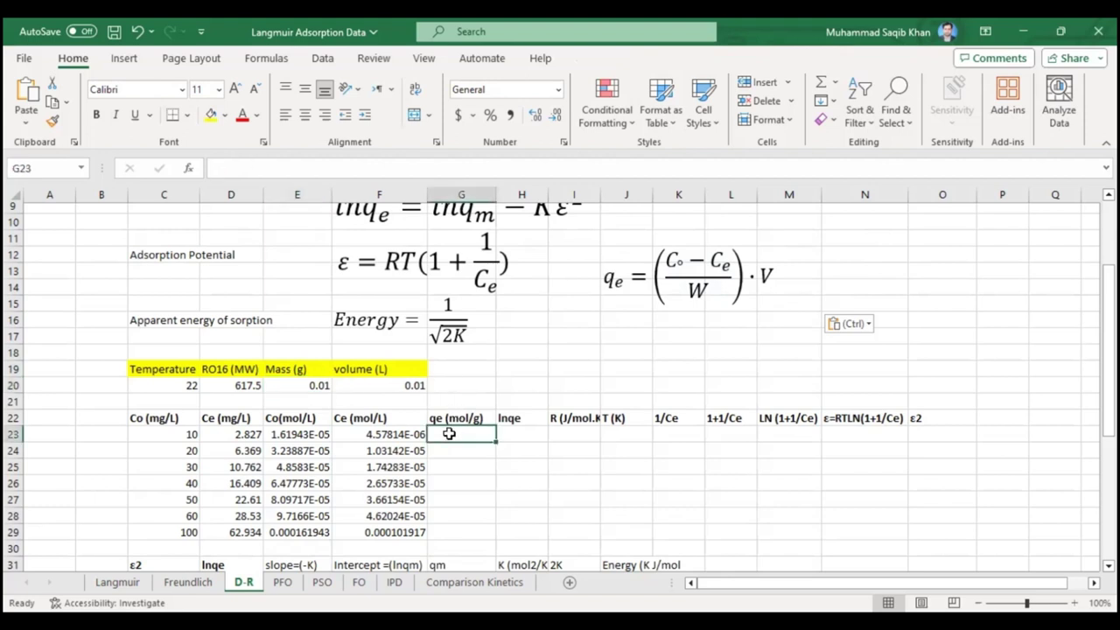
text(=)
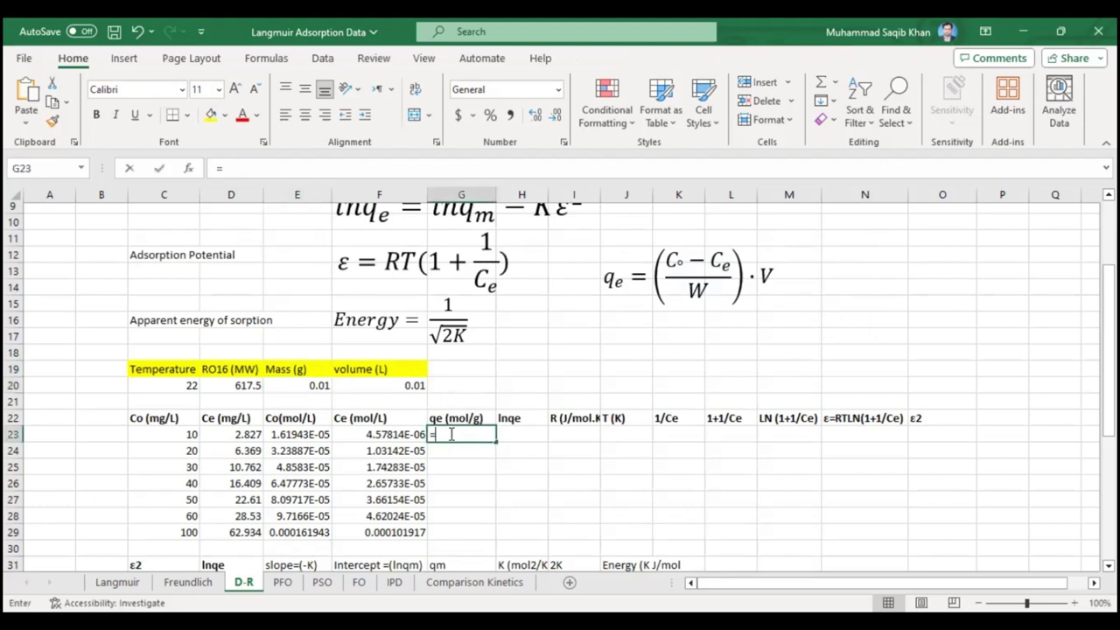
click(290, 435)
text(-)
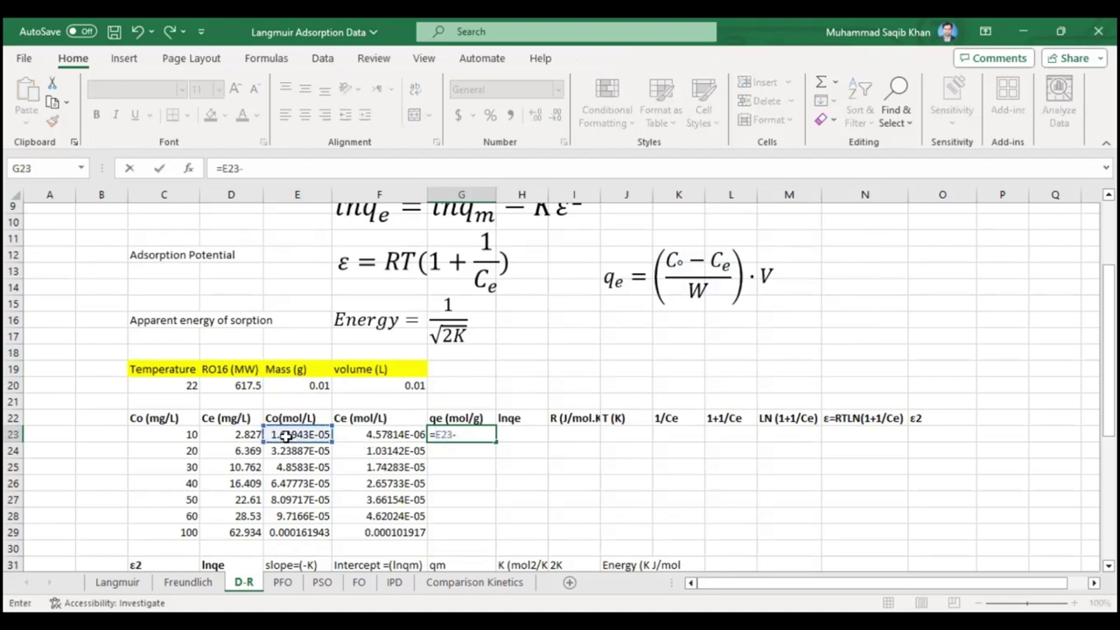
click(356, 435)
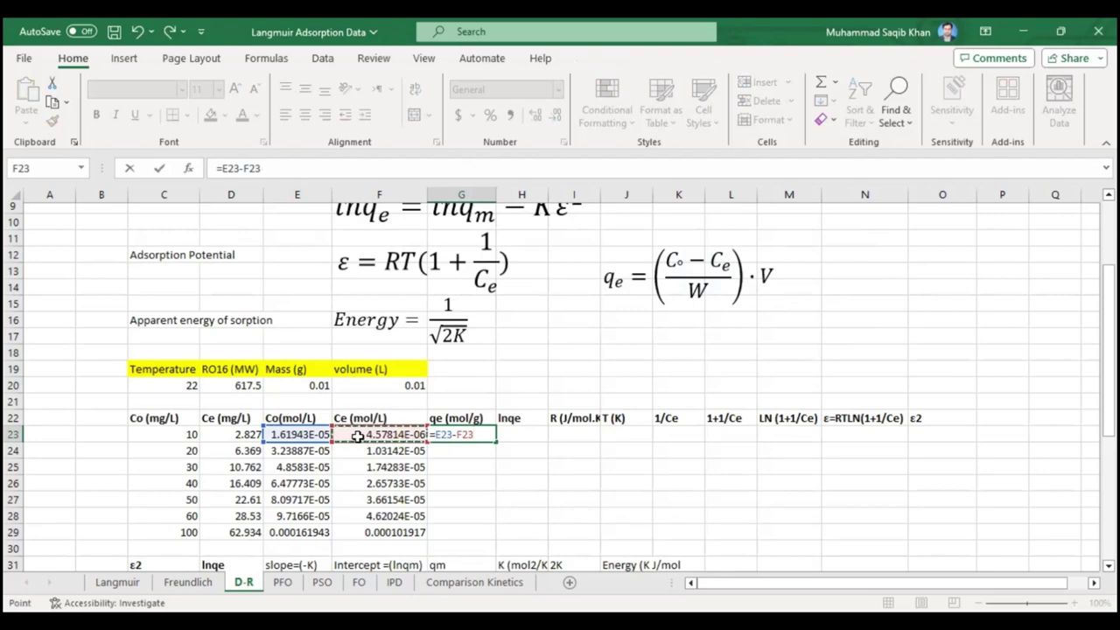
text()*)
click(313, 386)
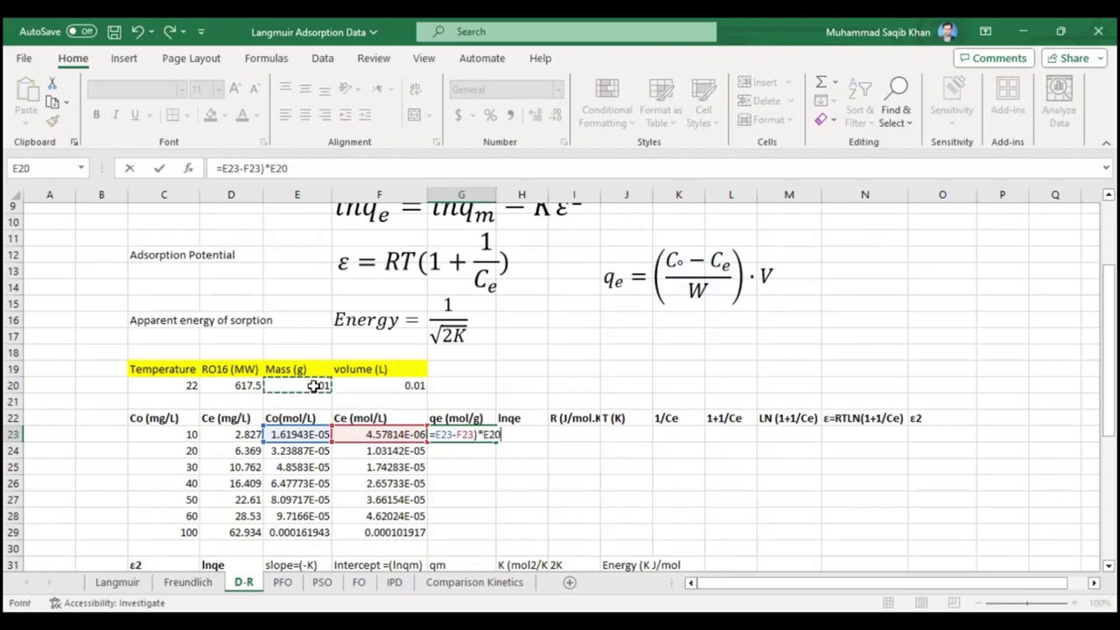
click(354, 385)
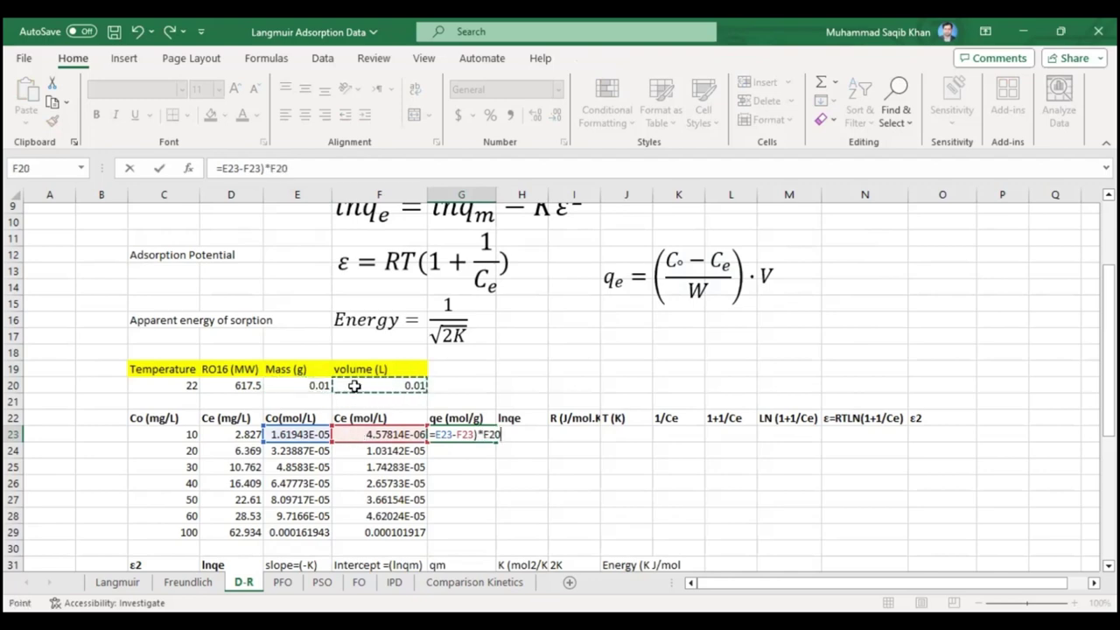
text(/)
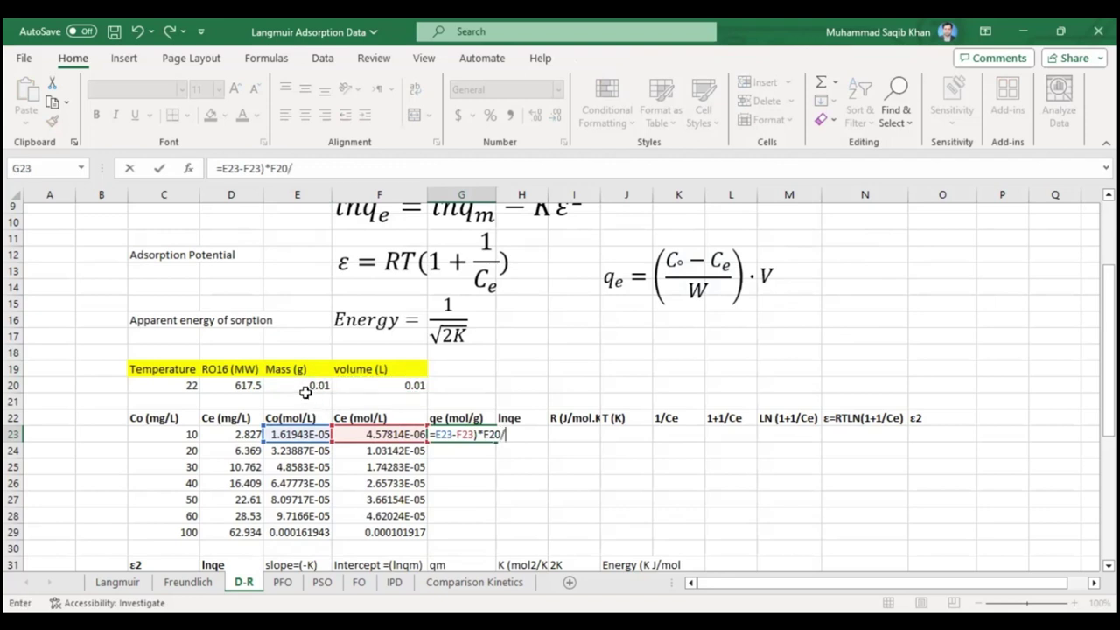
click(300, 387)
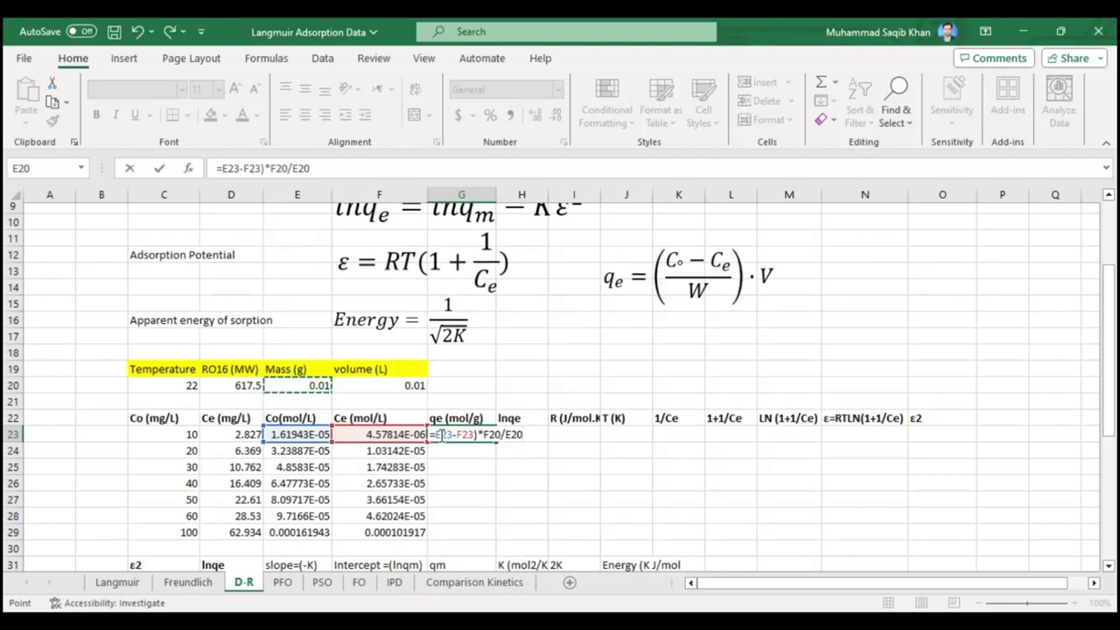
key(Return)
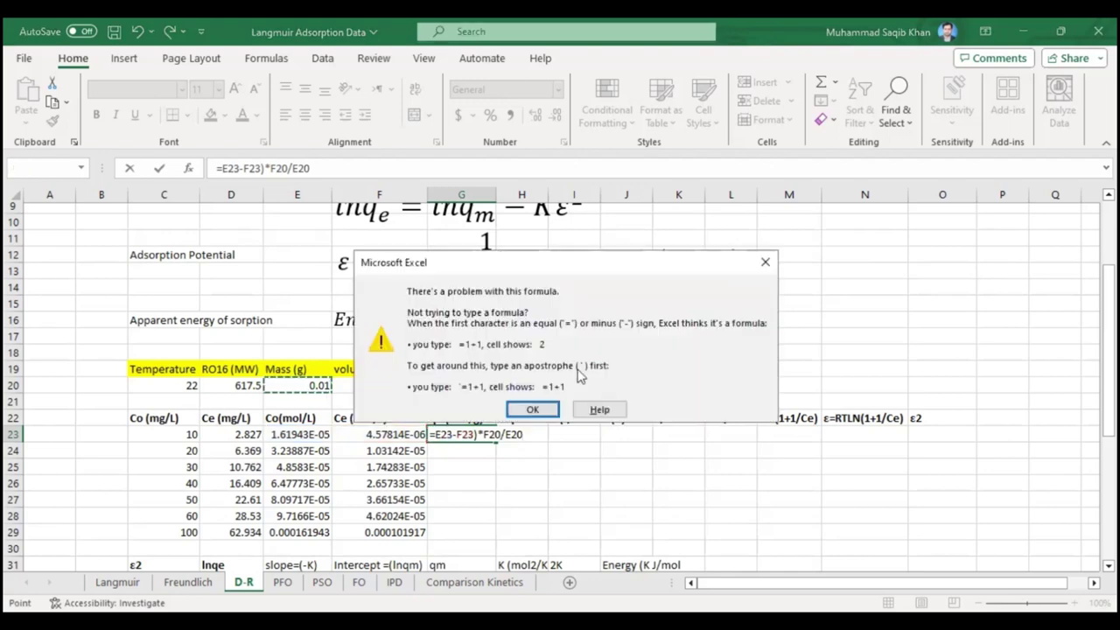
Add the missing opening parenthesis in G23, so the formula reads =(E23-F23)*F20/E20, and reselect the cell
click(531, 409)
click(431, 435)
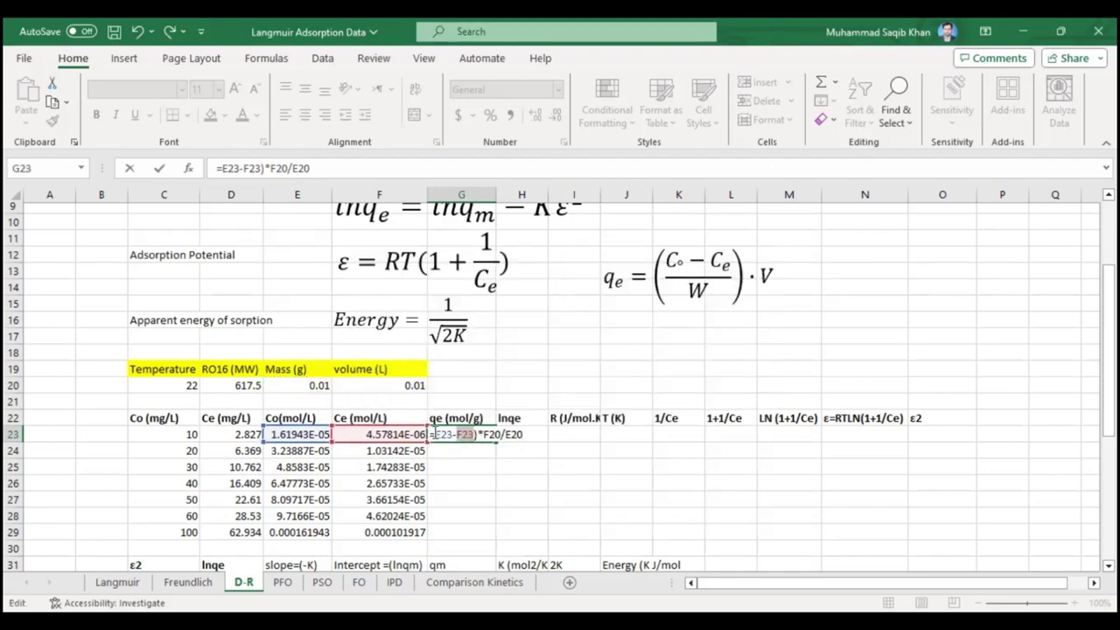
text(()
key(Return)
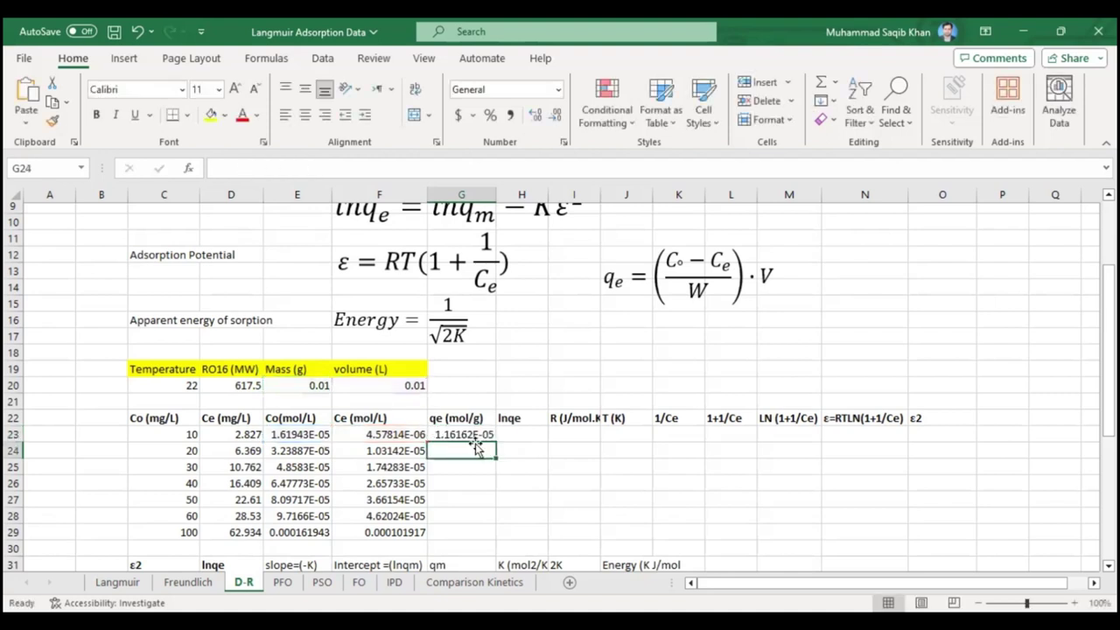
click(473, 434)
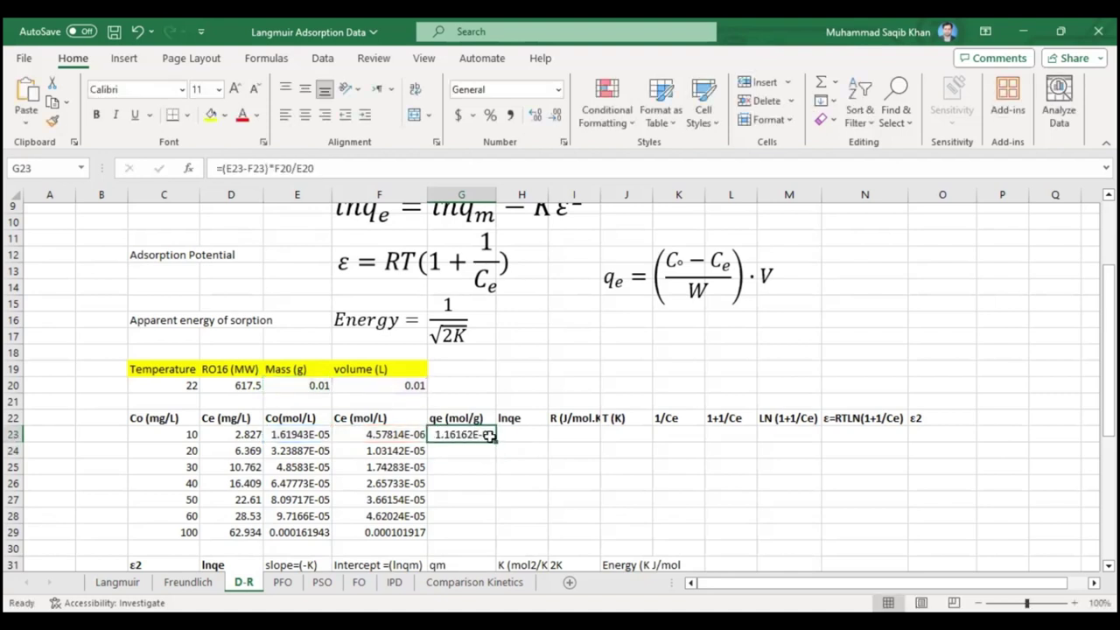
Make the volume and mass references in G23 absolute, so the formula reads =(E23-F23)*$F$20/$E$20
click(278, 168)
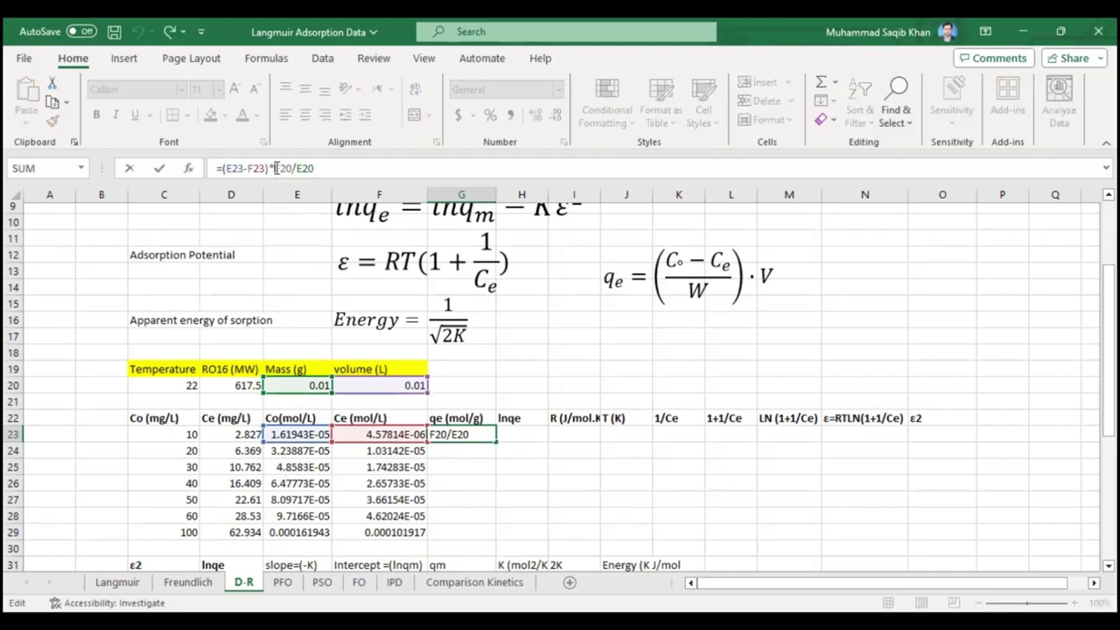
text($)
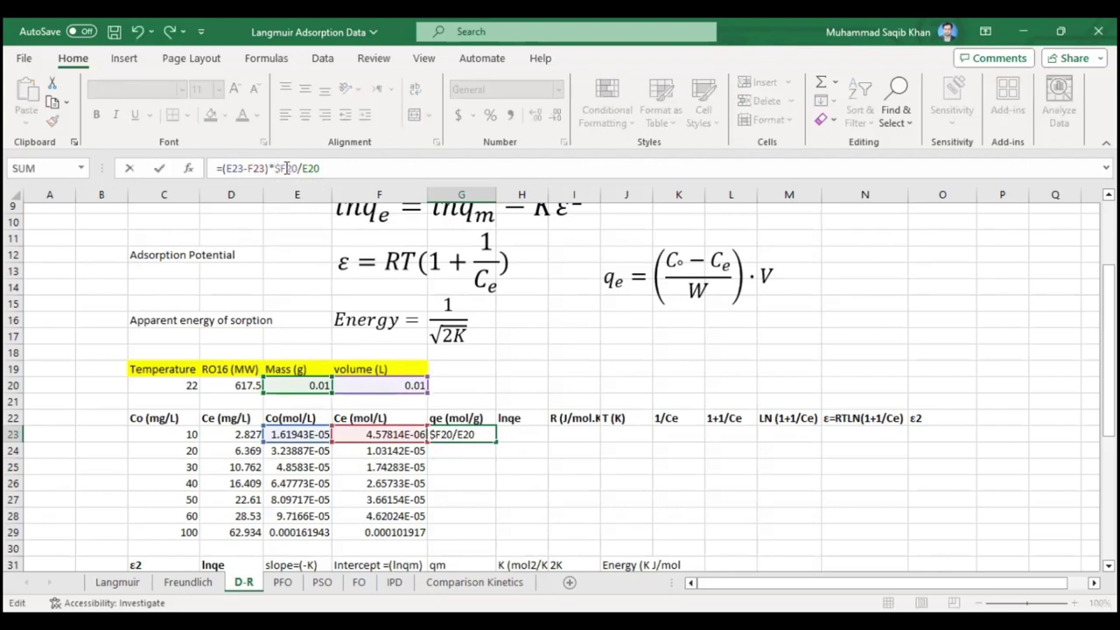
click(287, 168)
text($)
click(305, 168)
text($20$)
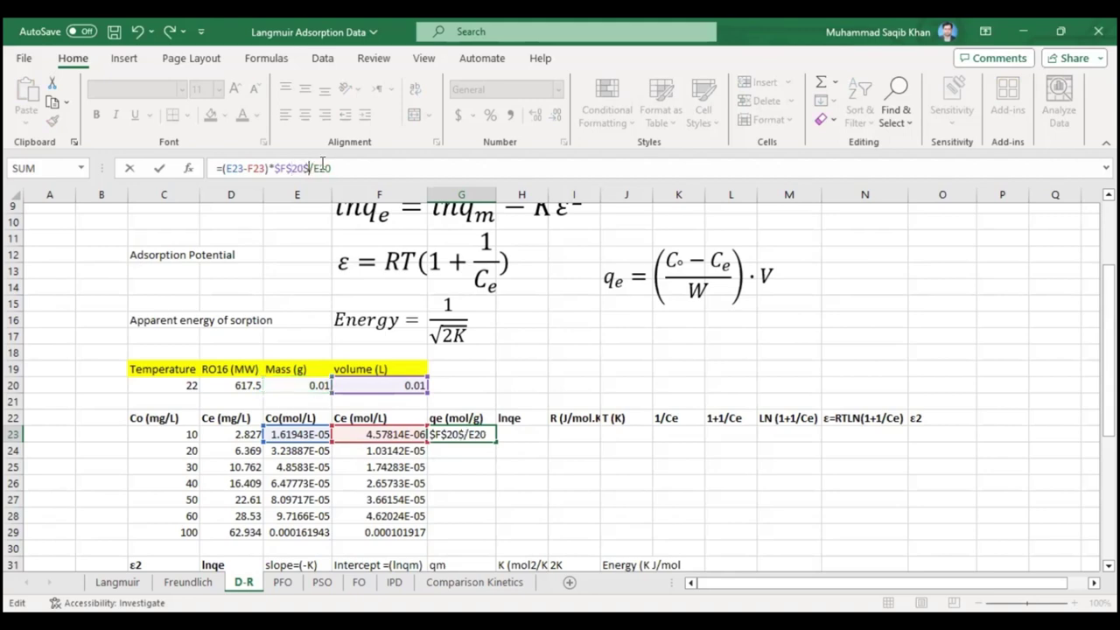
key(BackSpace)
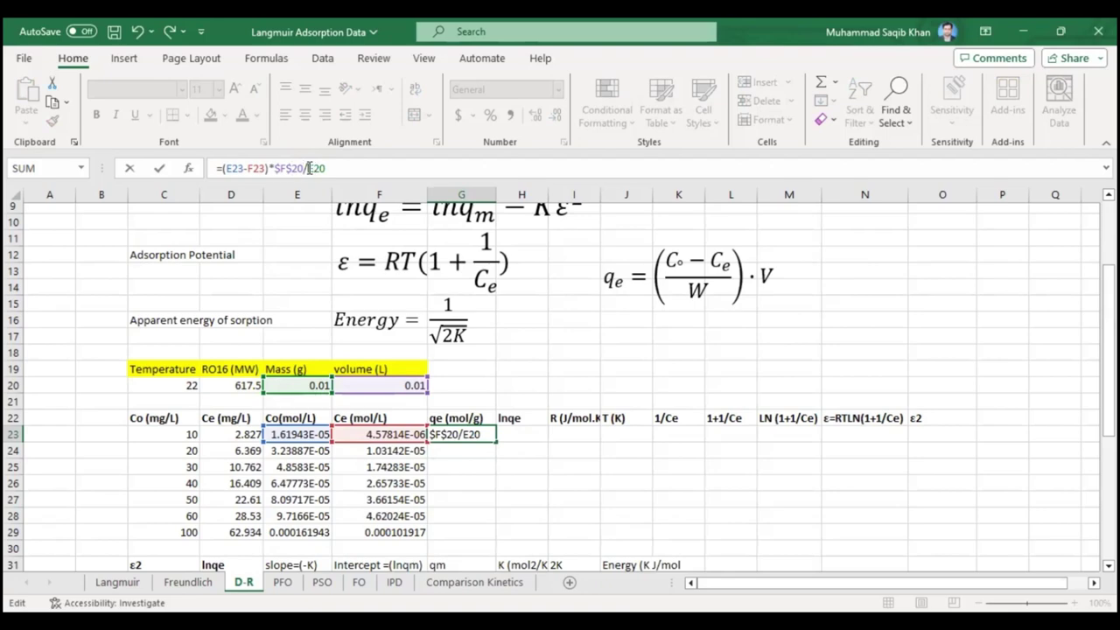
text($)
click(320, 167)
text($E$)
key(Return)
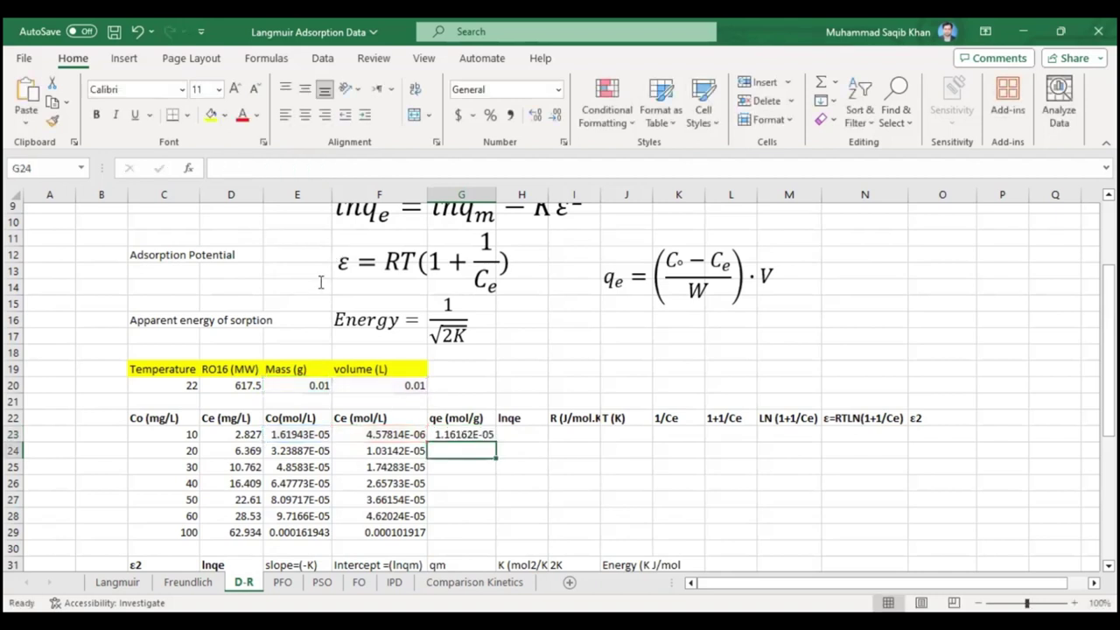
Fill the qe (mol/g) formula from G23 down to G29 and check the copied formula in G25
click(480, 426)
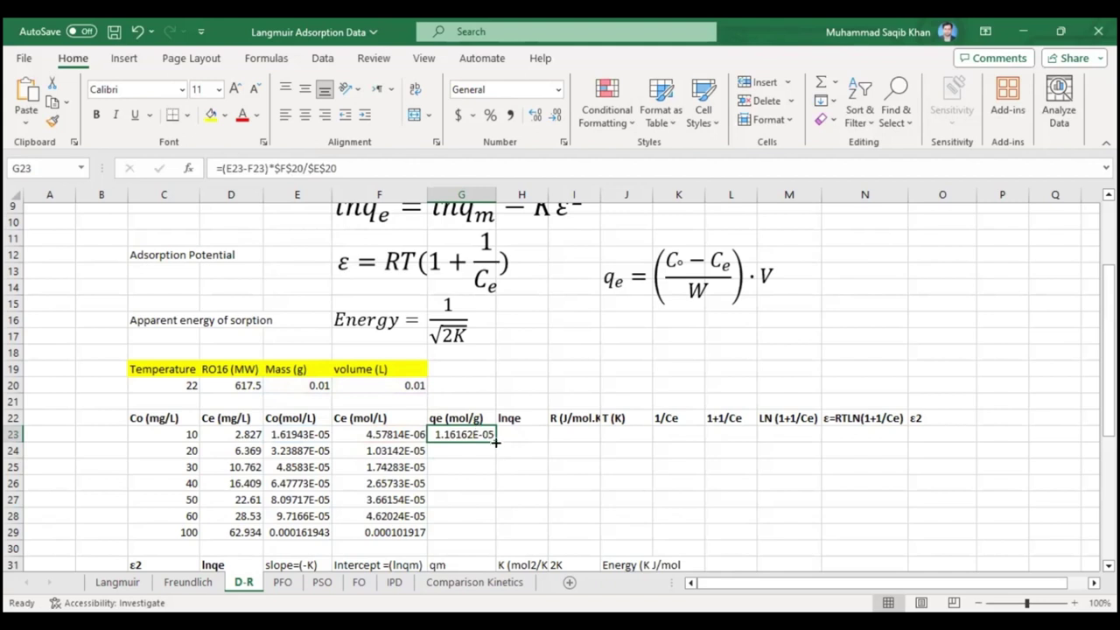
drag(495, 442, 490, 532)
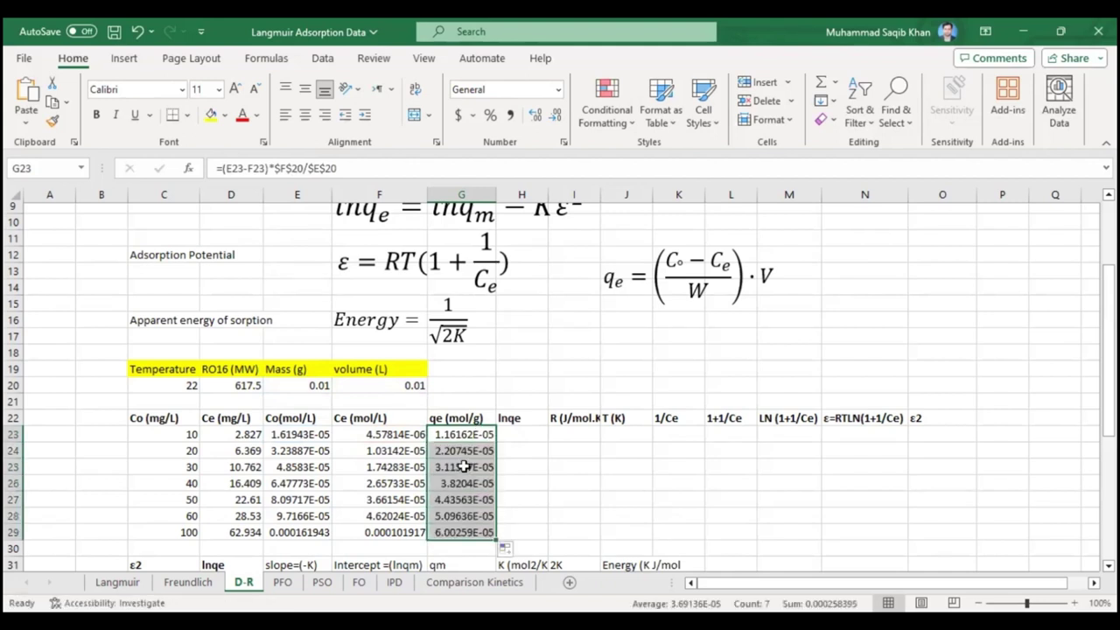
click(463, 466)
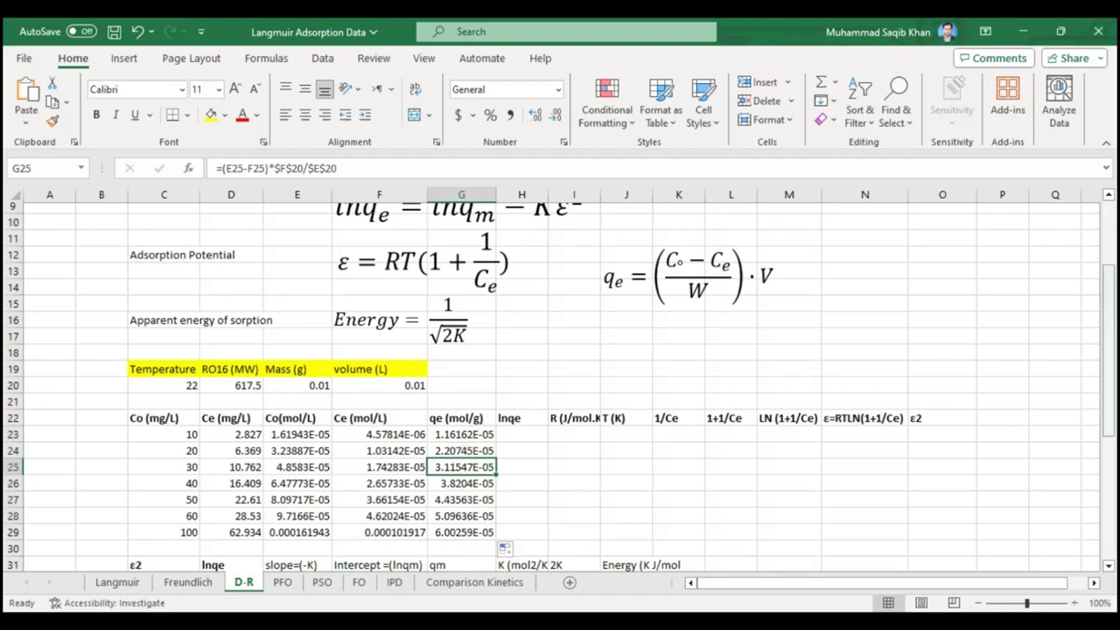
Compute lnqe in H23 with =LN(G23) and fill the formula down to H29
drag(1107, 415, 1107, 409)
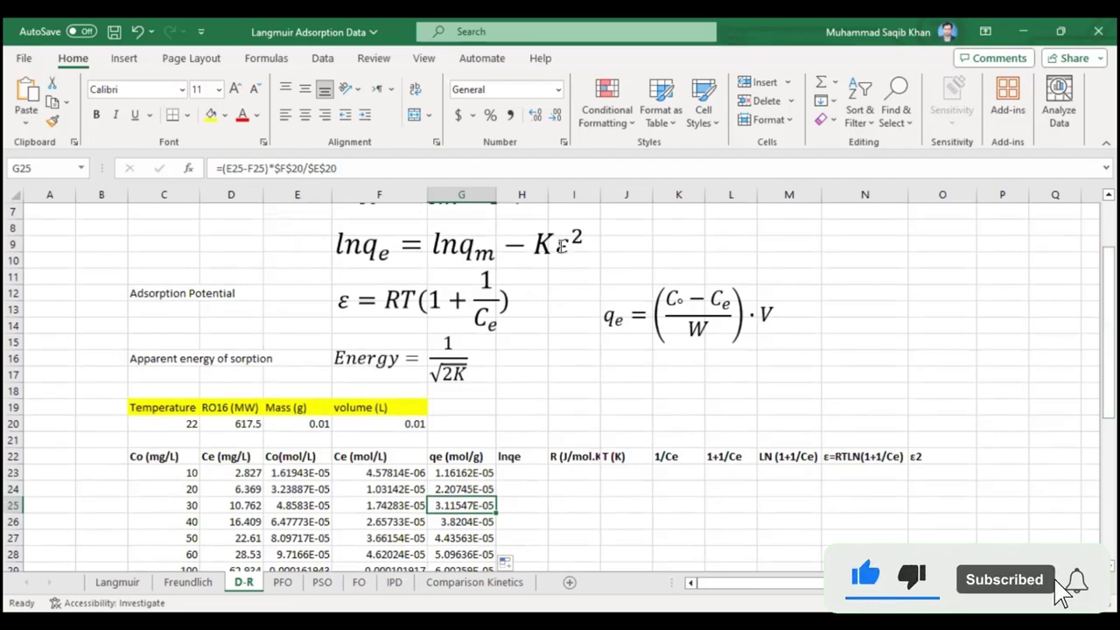
drag(560, 247, 574, 245)
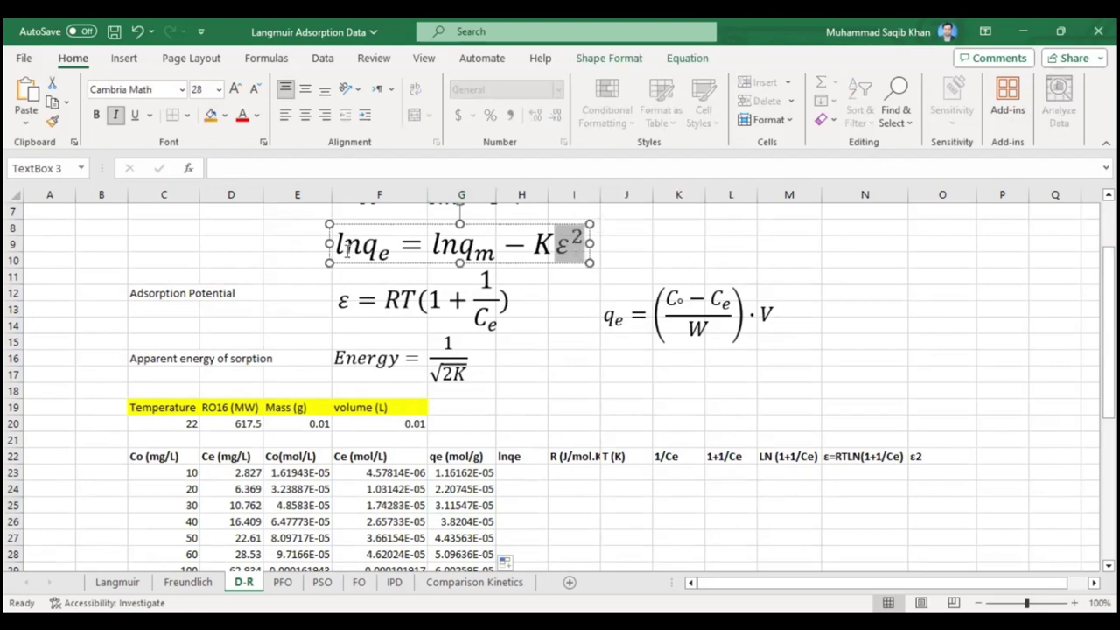
click(525, 473)
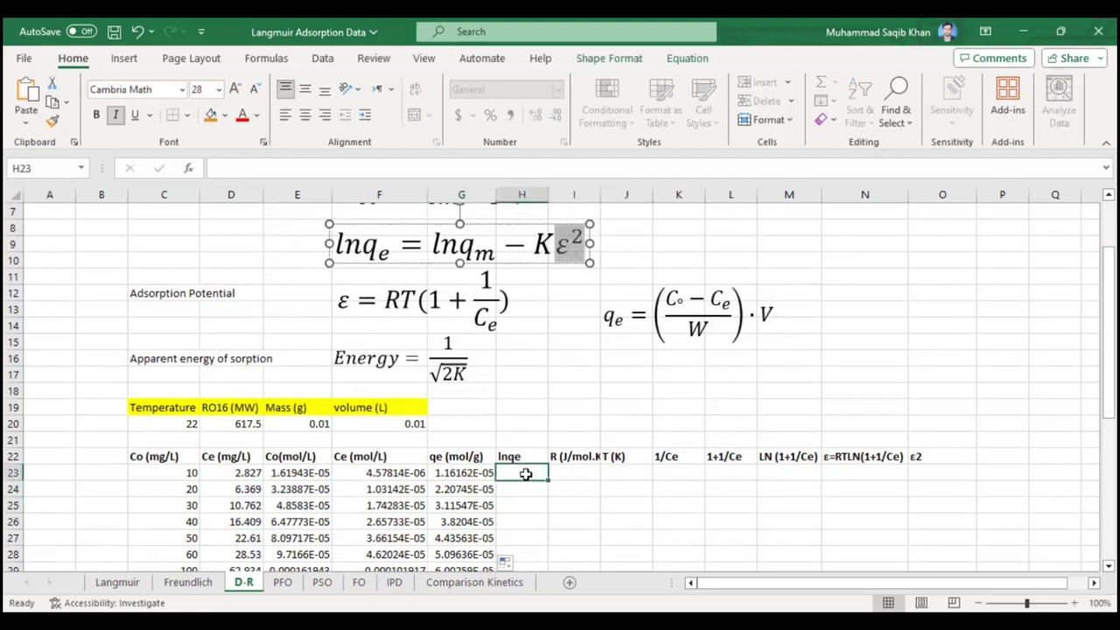
text(=)
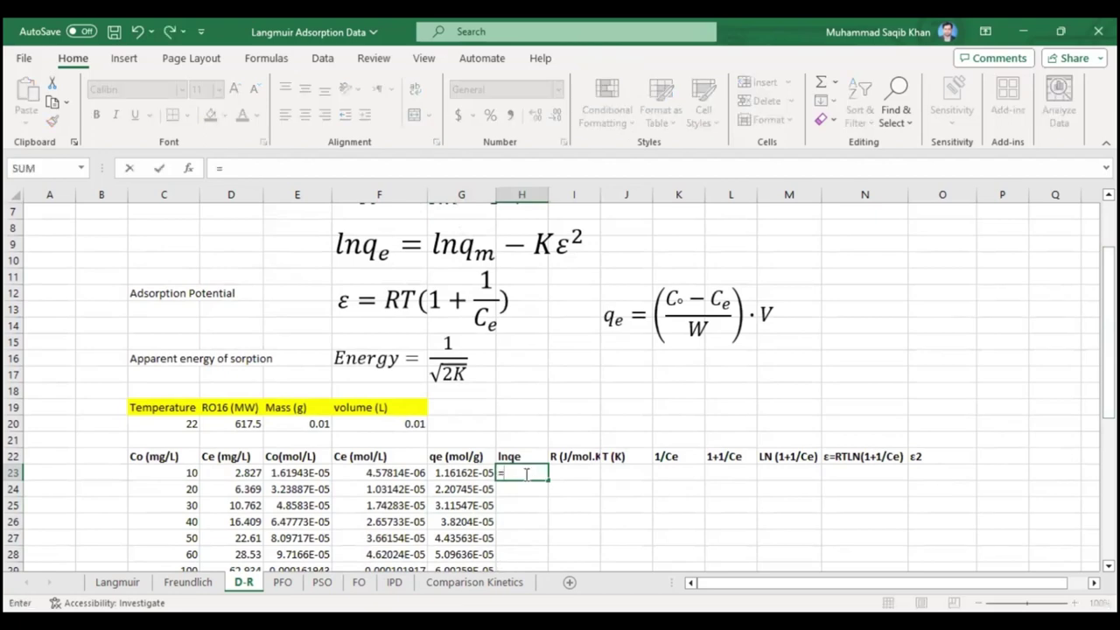
text(ln)
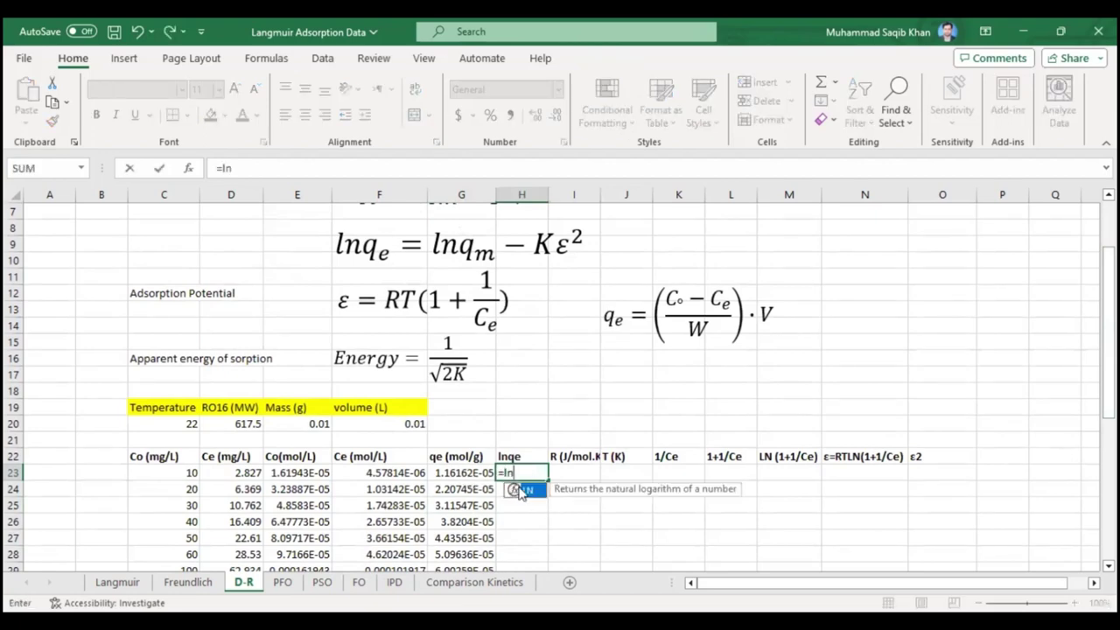
key(Tab)
click(447, 472)
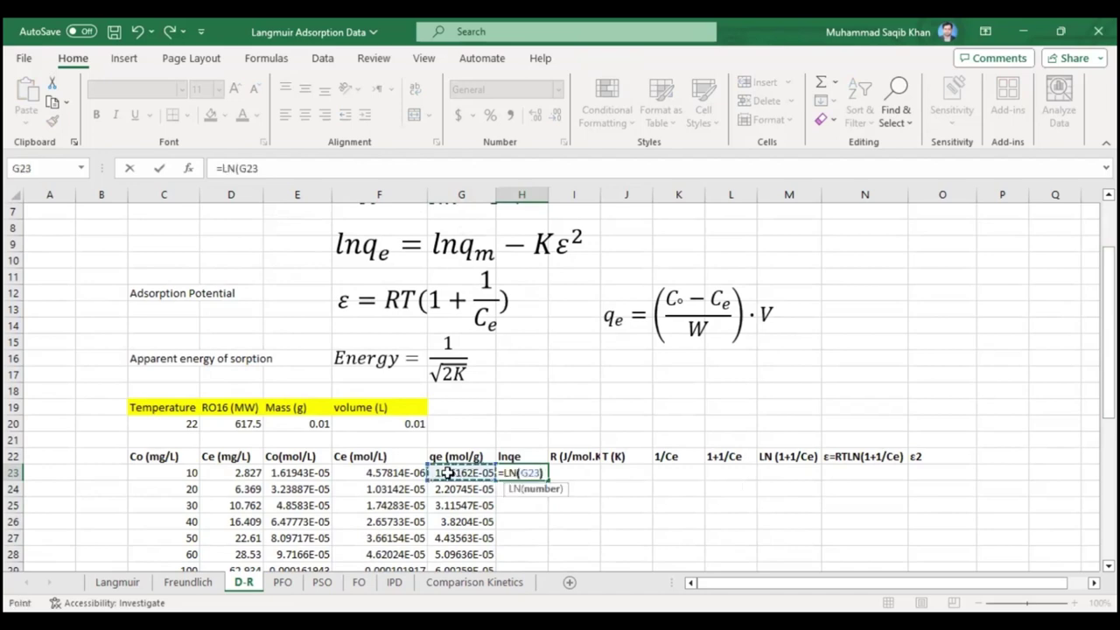
key(Return)
click(534, 473)
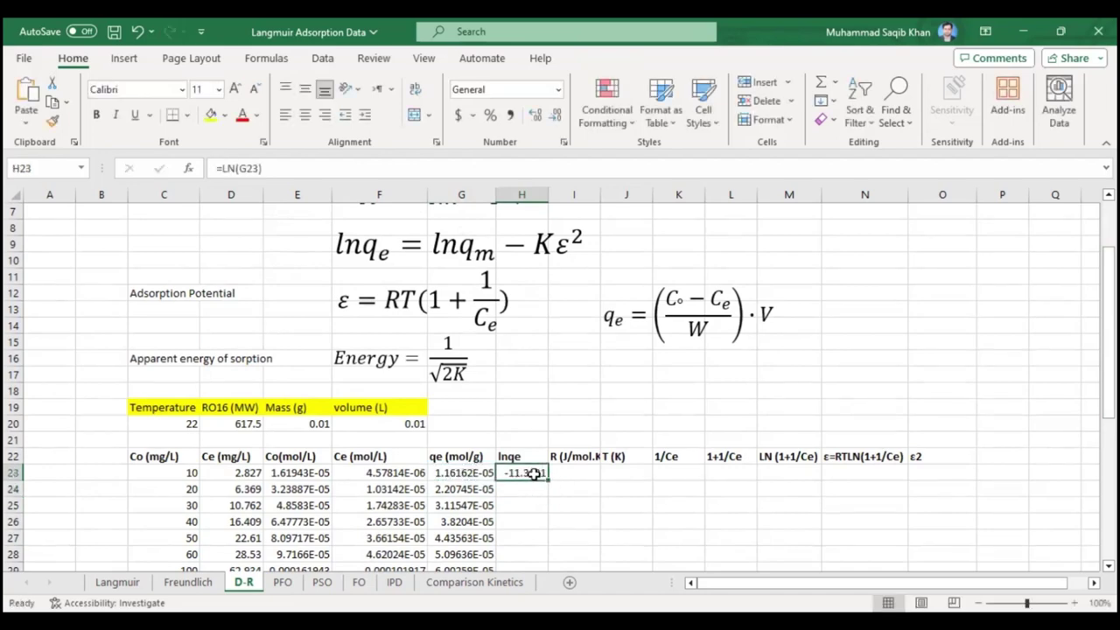
drag(1109, 293, 1108, 351)
drag(545, 355, 544, 454)
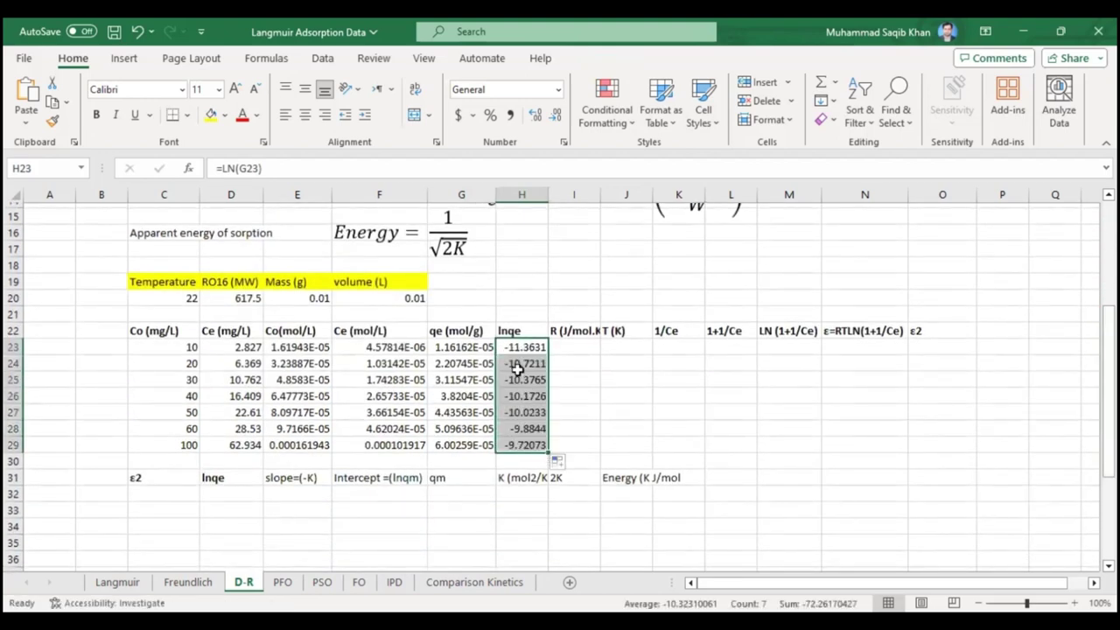
Enter the gas constant 8.314 in I23 under R (J/mol.K)
click(567, 347)
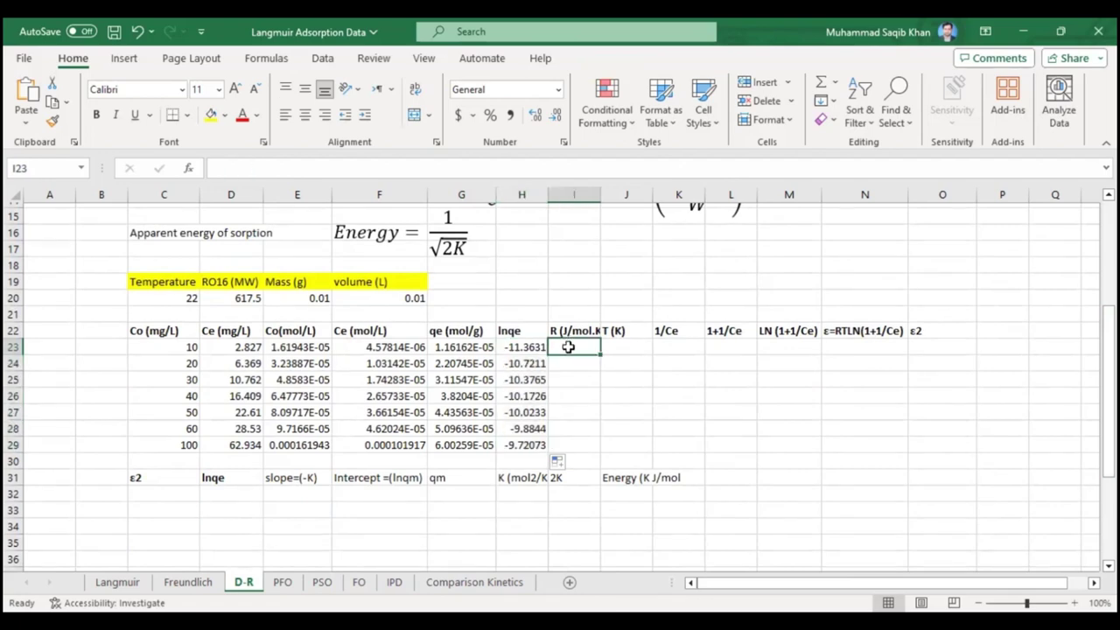
text(8)
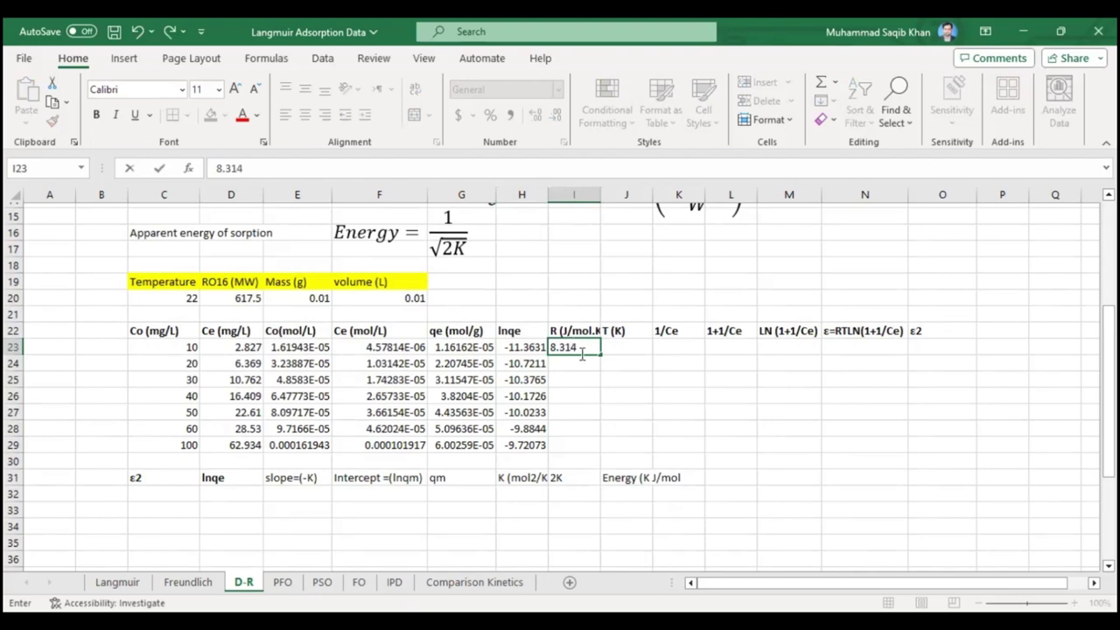
text(.314)
key(Return)
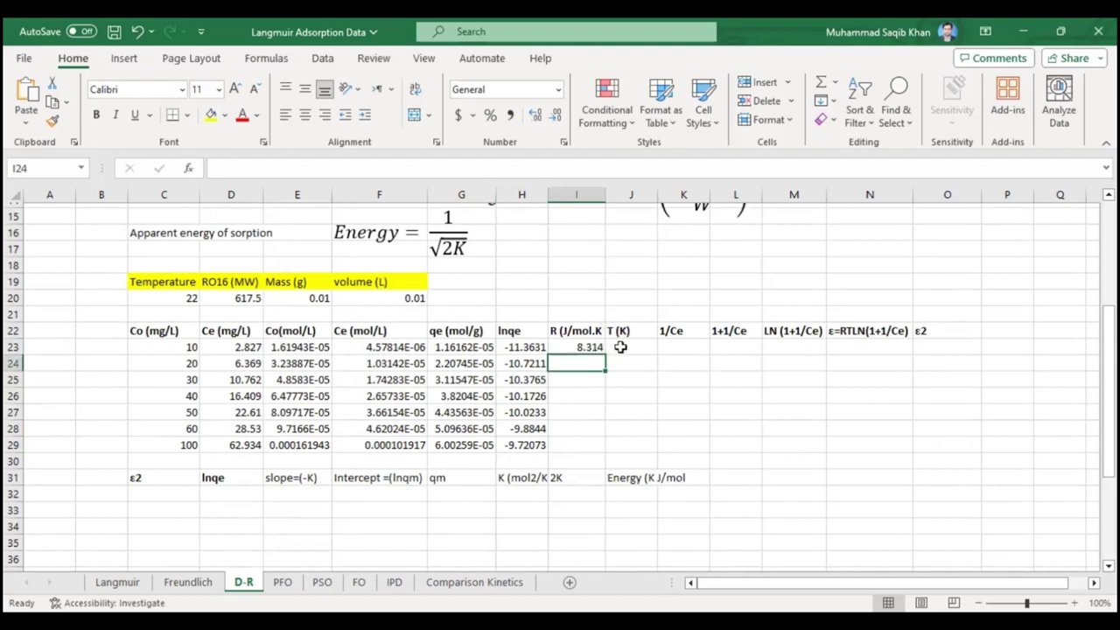
Convert the temperature to kelvin in J23 with the formula =C20+273.15
click(619, 347)
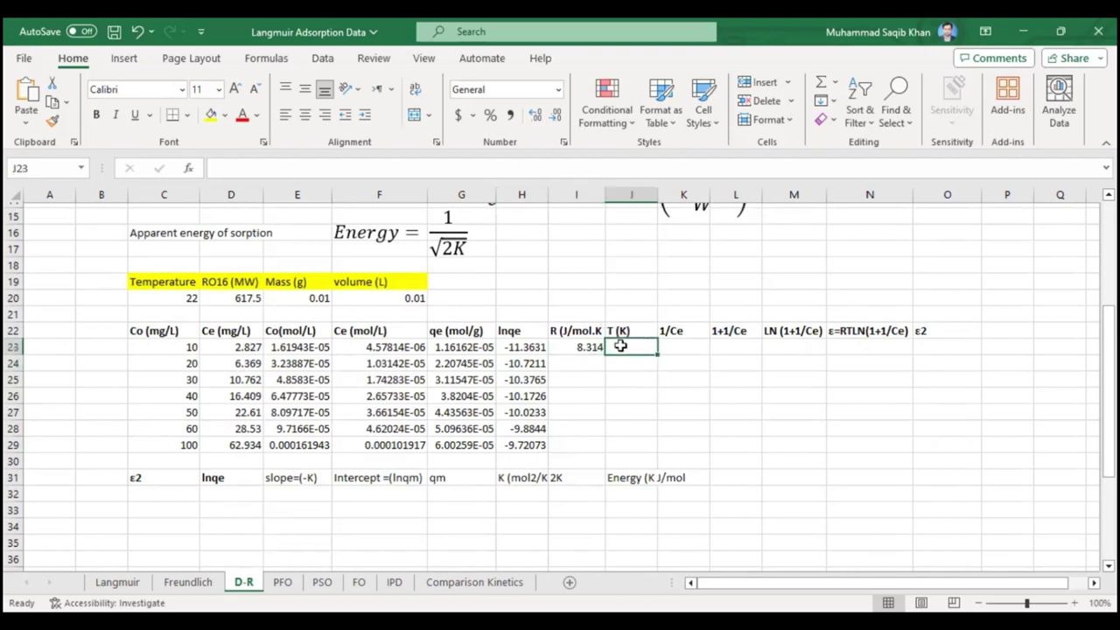
click(191, 298)
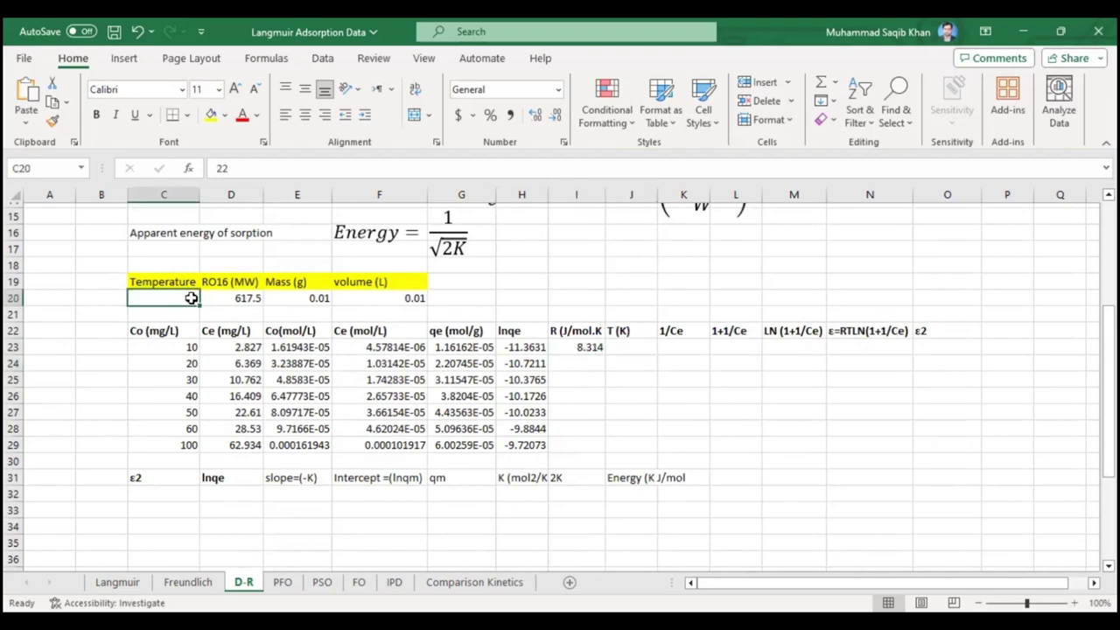
click(641, 349)
text(=)
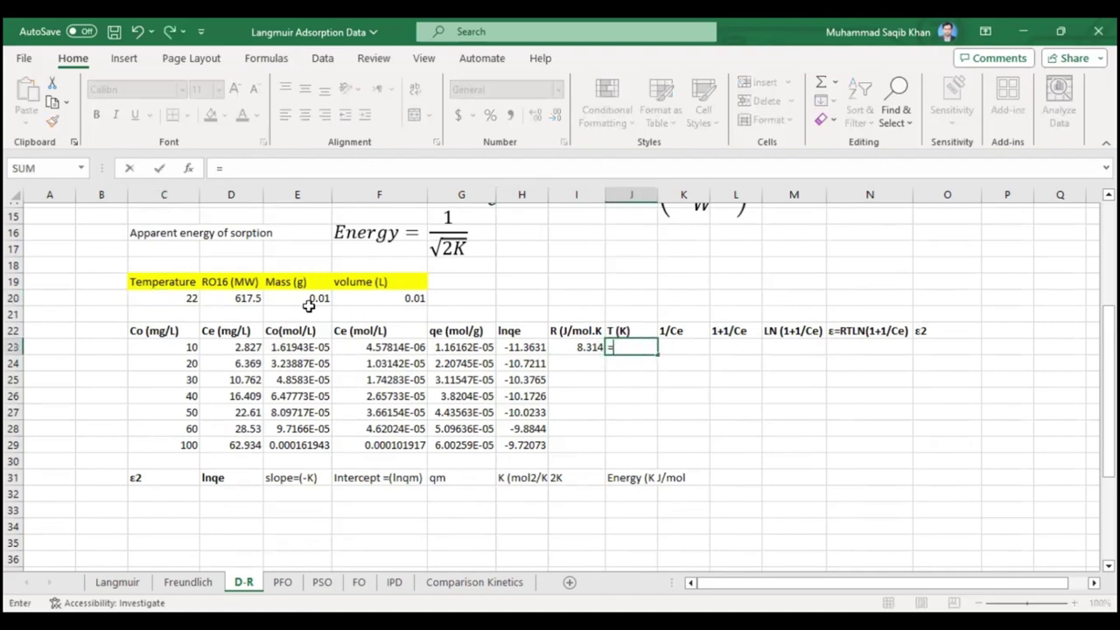
click(189, 297)
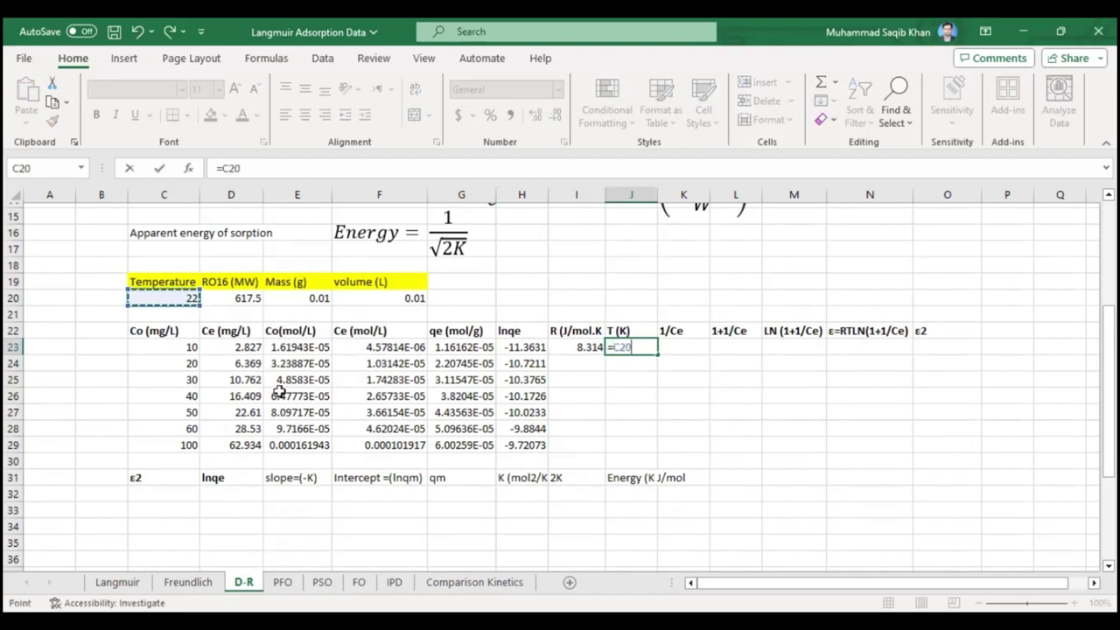
text(+23)
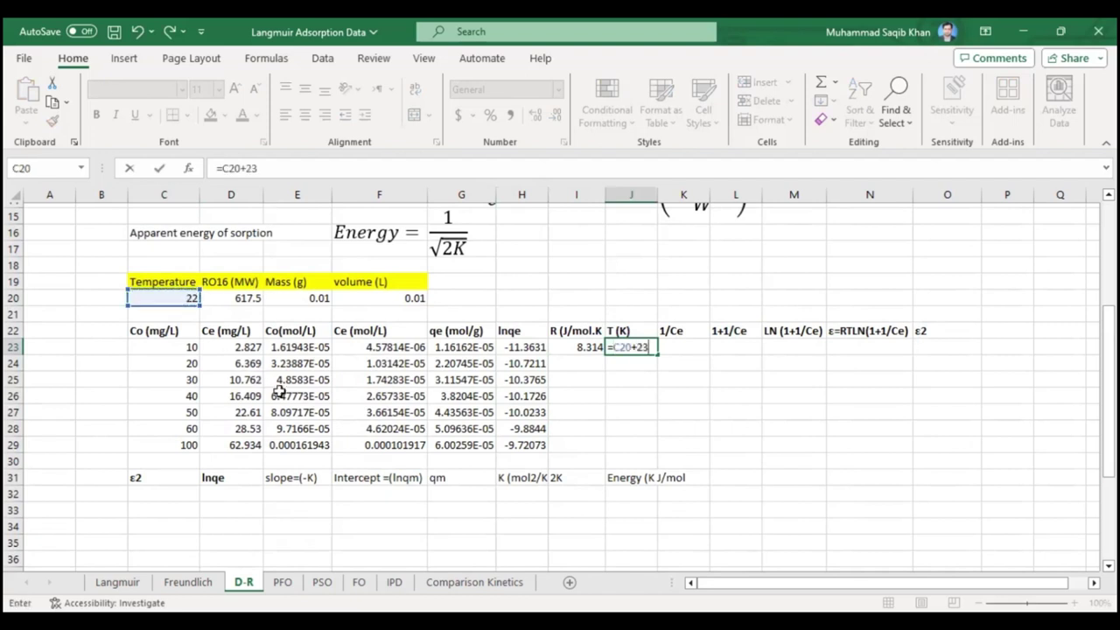
key(BackSpace)
text(73.15)
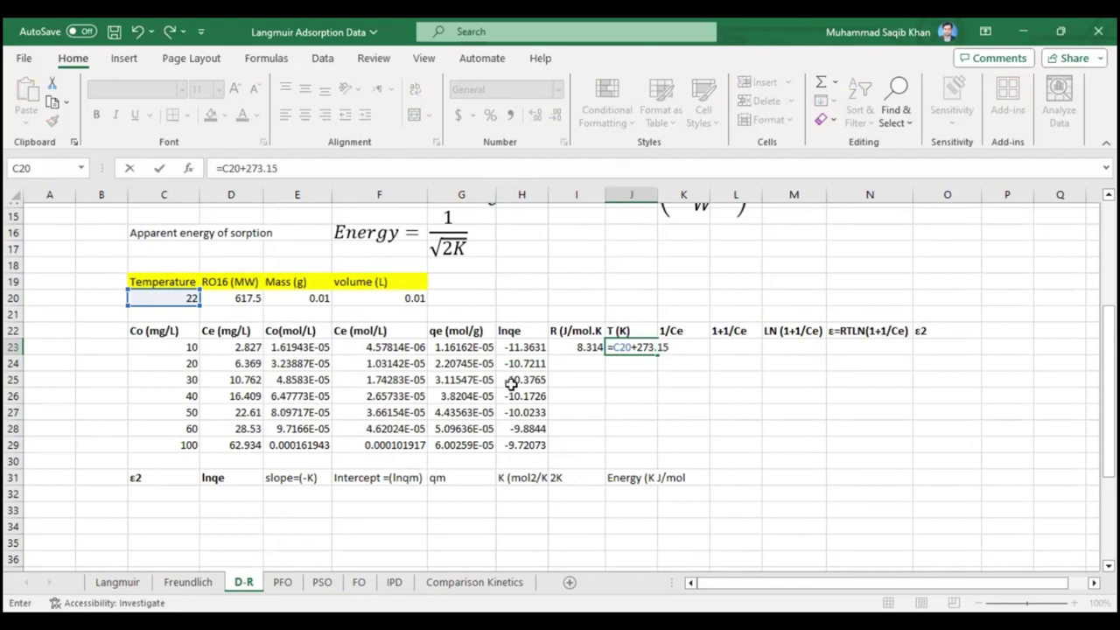
key(Return)
Fill the gas constant from I23 down to I29
click(582, 347)
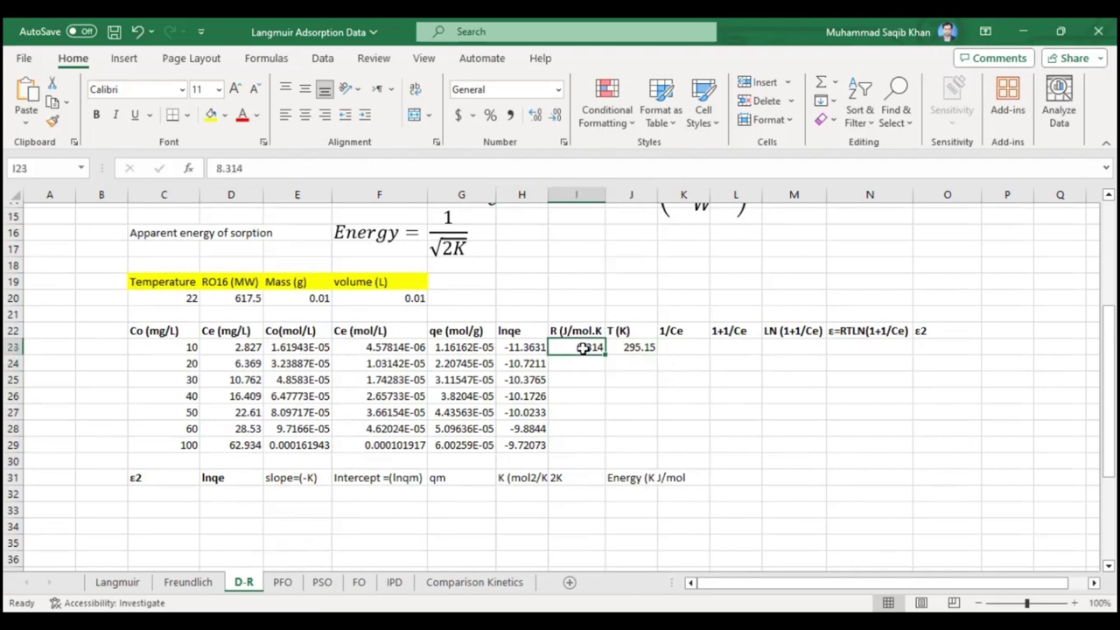
drag(604, 353, 595, 448)
Paste the J23 temperature into J24 as a plain value and fill it down to J29
click(632, 346)
key(ctrl+c)
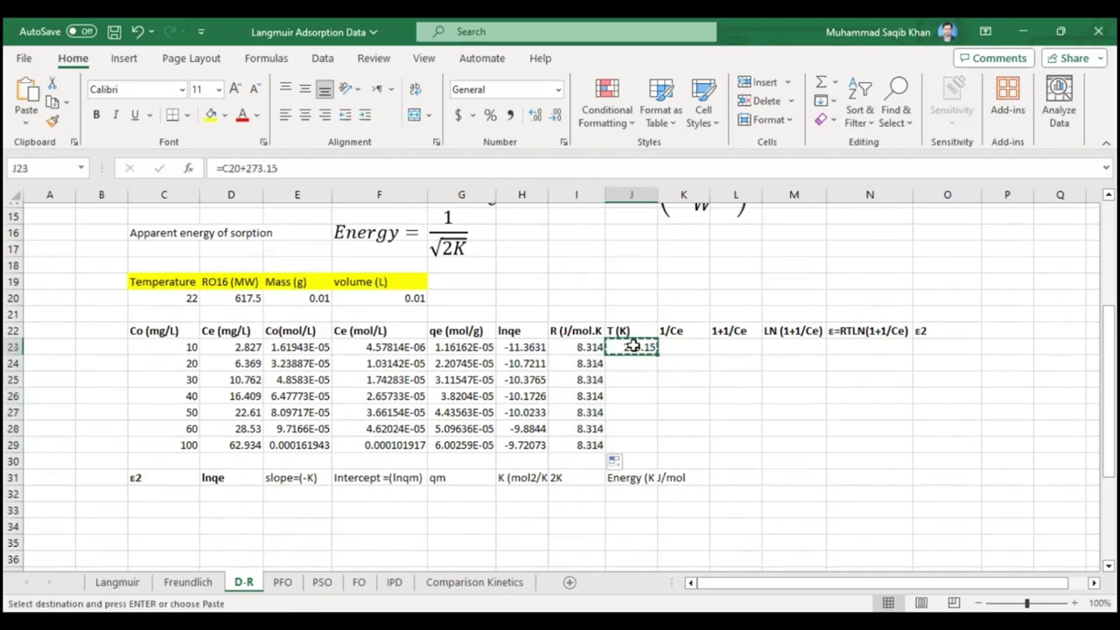
click(635, 360)
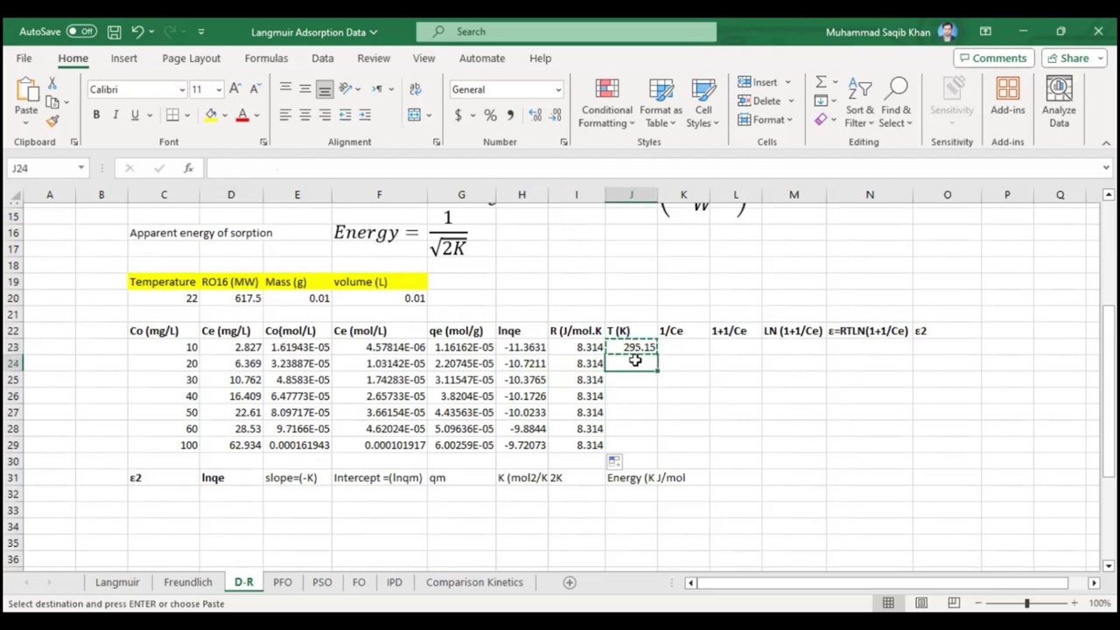
right_click(635, 359)
click(699, 213)
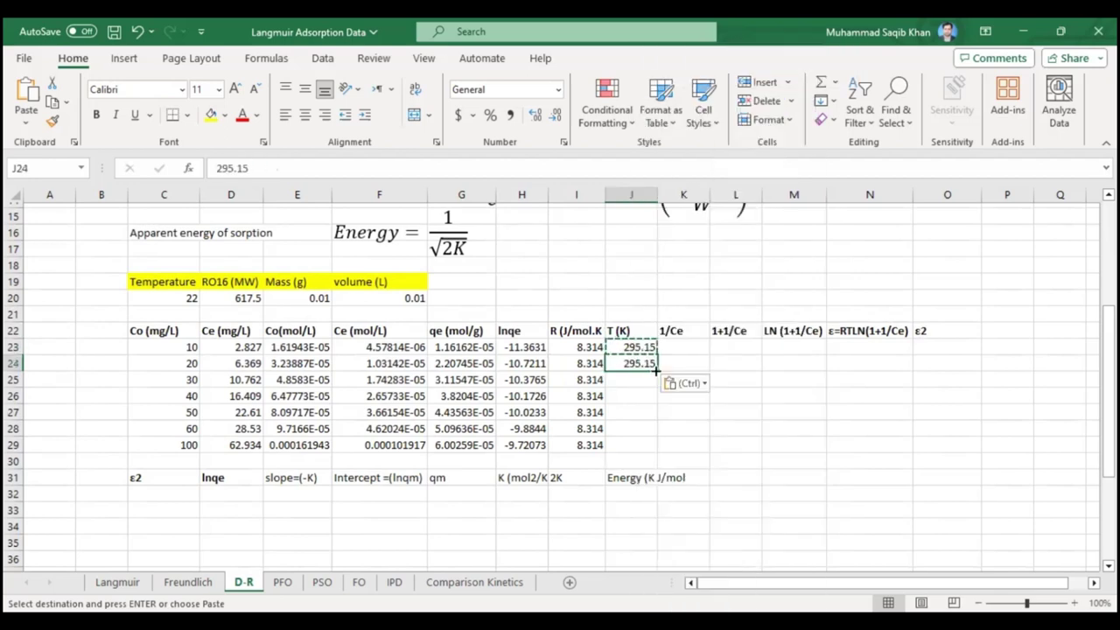
drag(656, 371, 658, 394)
drag(657, 450, 657, 448)
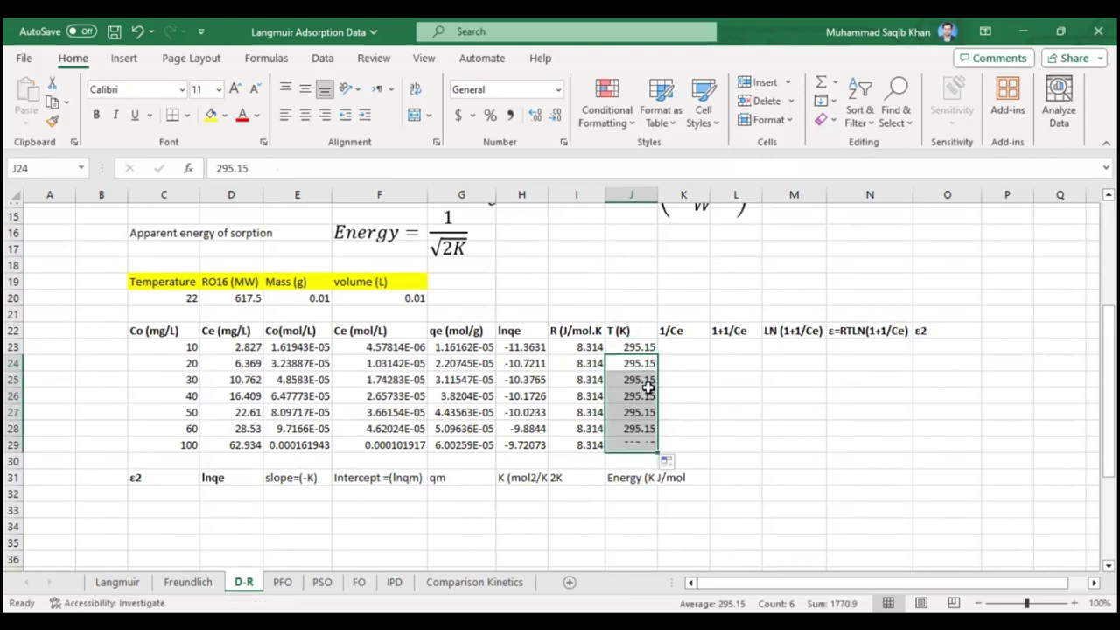
Calculate 1/Ce for the first data row by entering the formula =1/F23 in K23
click(674, 347)
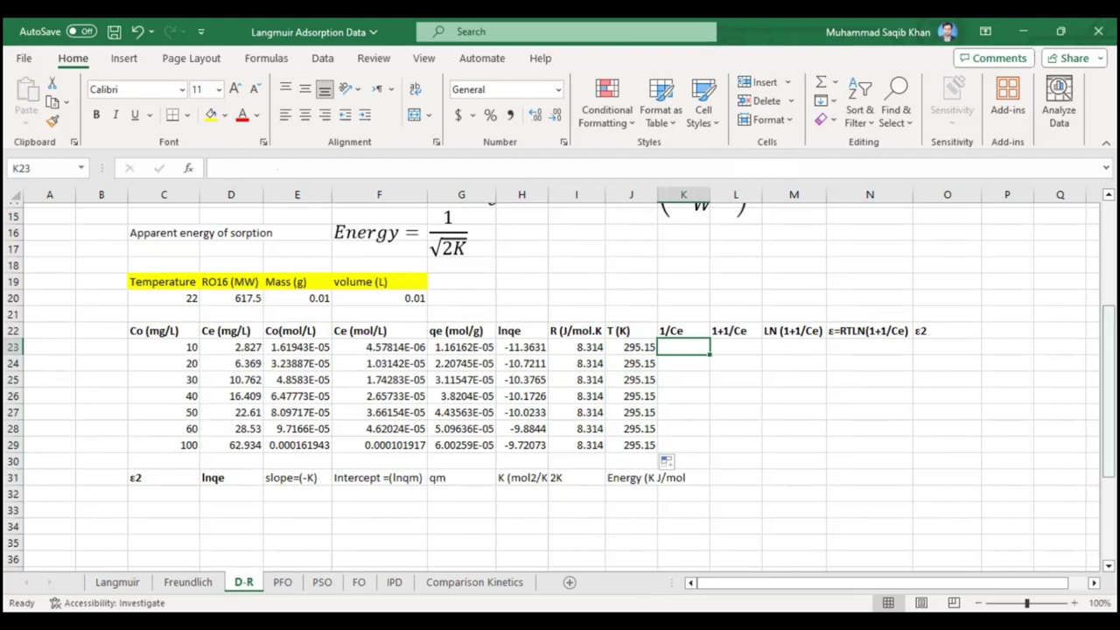
drag(1109, 451, 1108, 433)
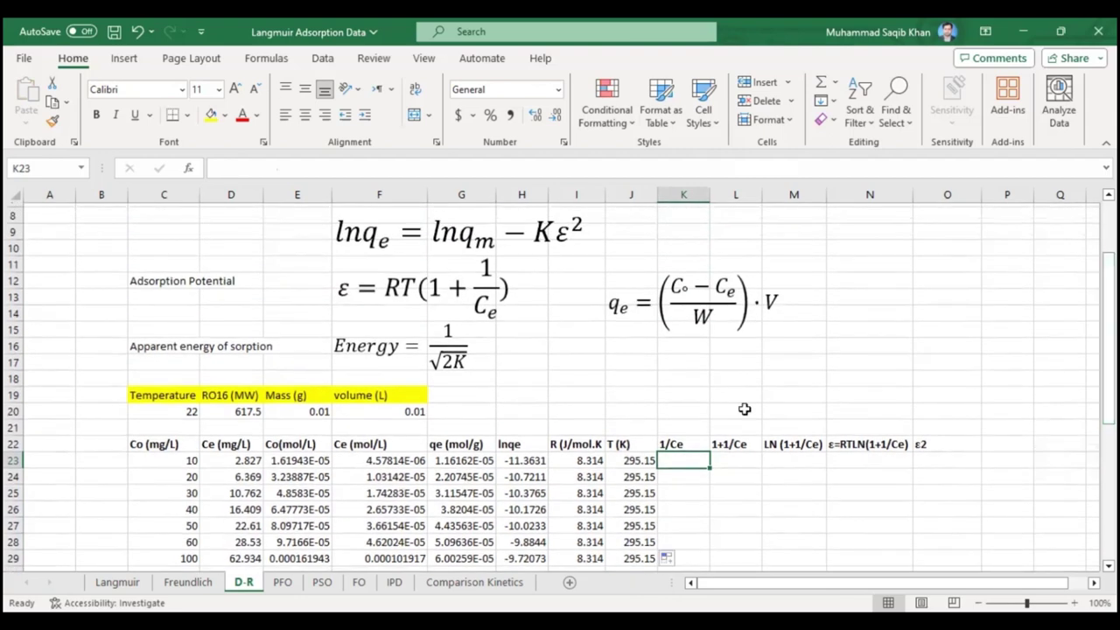
click(352, 290)
click(345, 321)
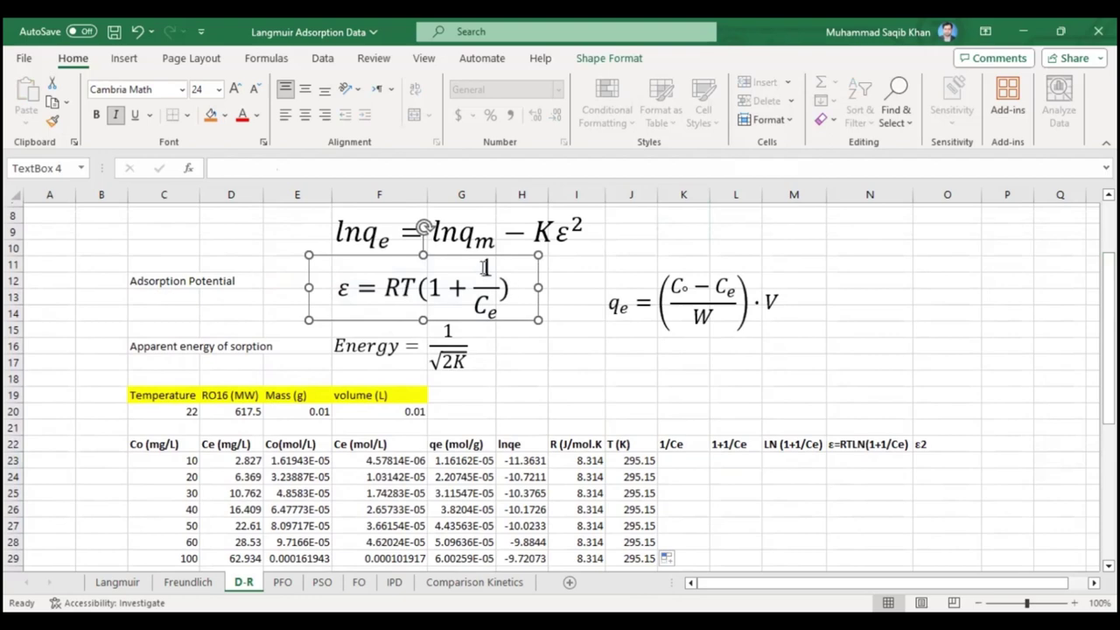
drag(485, 268, 484, 312)
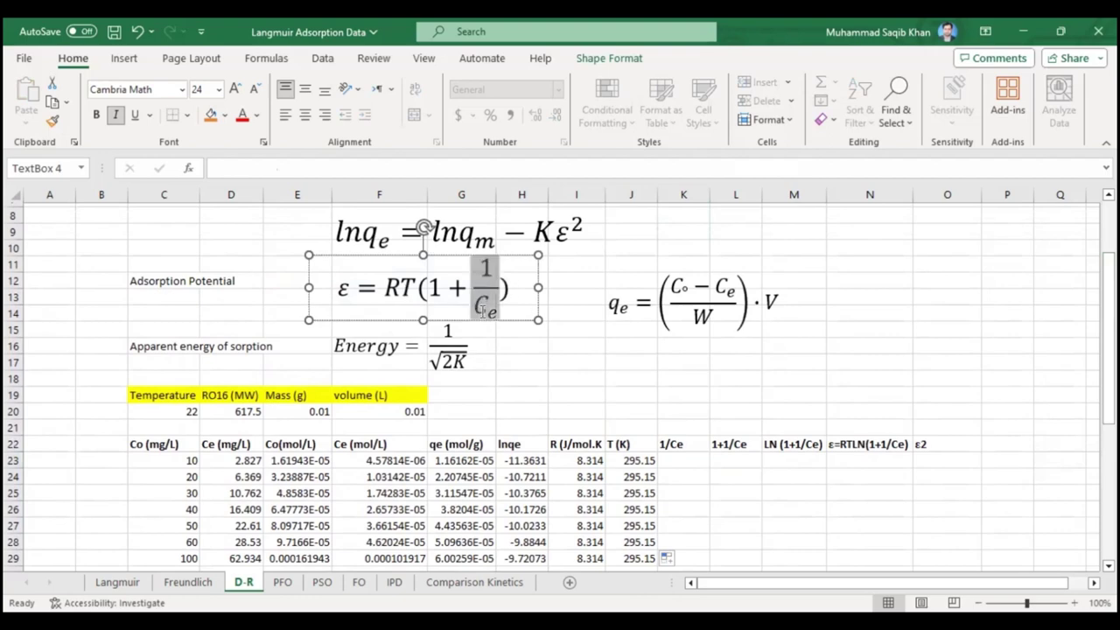
click(684, 461)
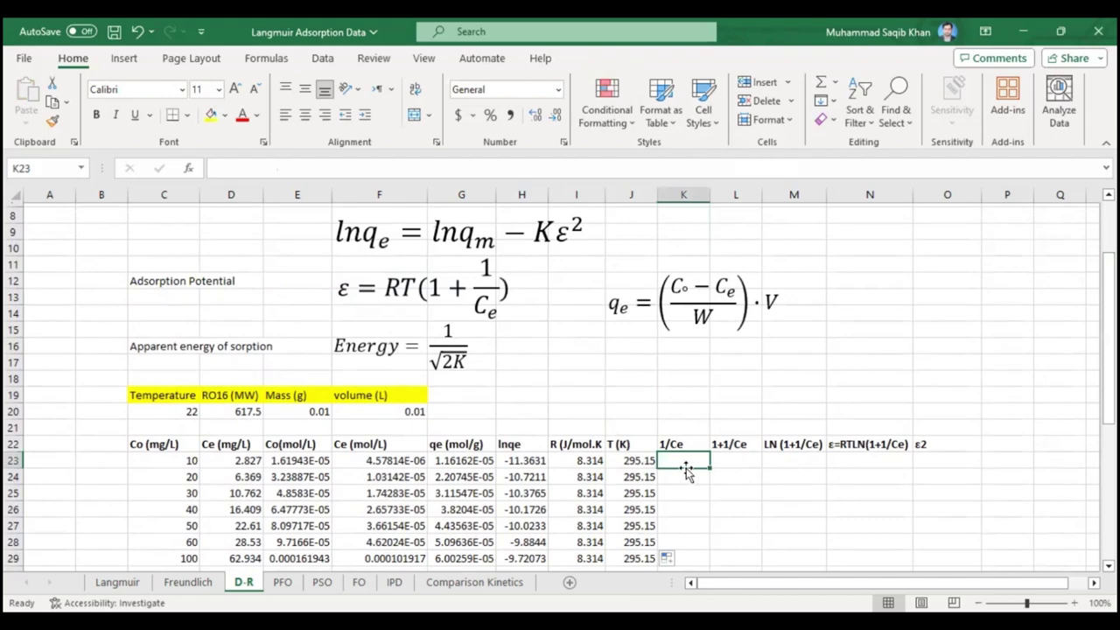
text(=)
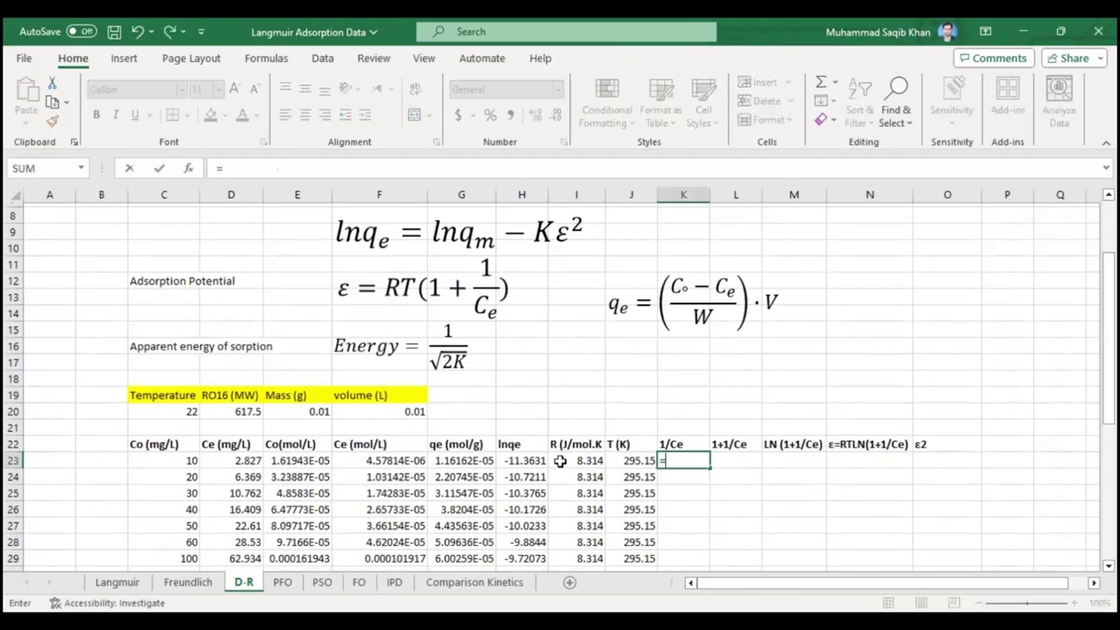
text(1/)
click(366, 464)
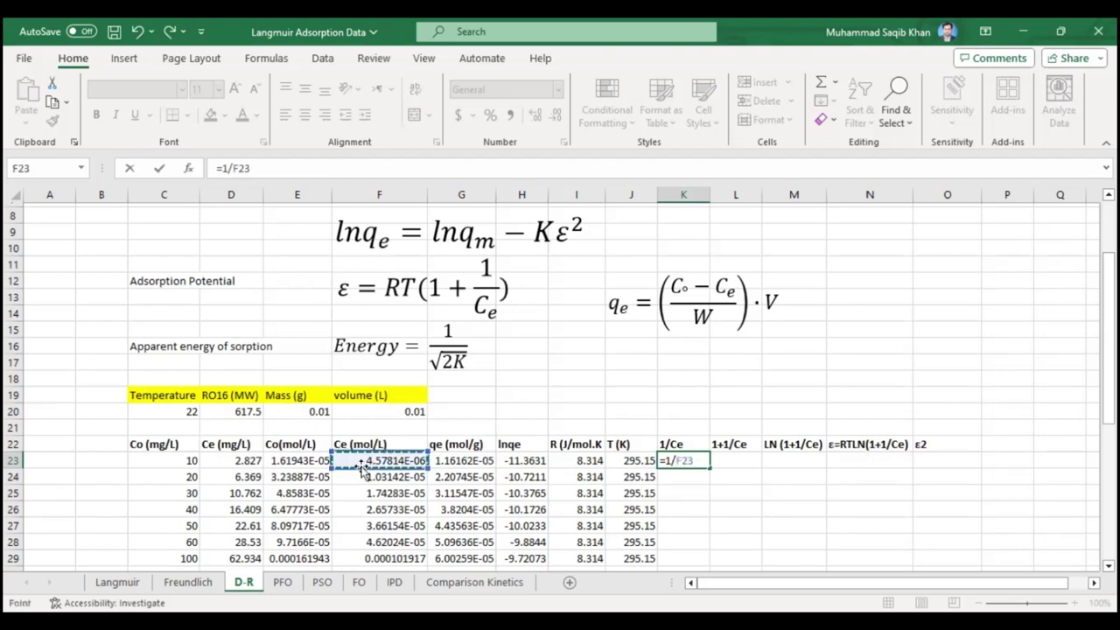
key(Return)
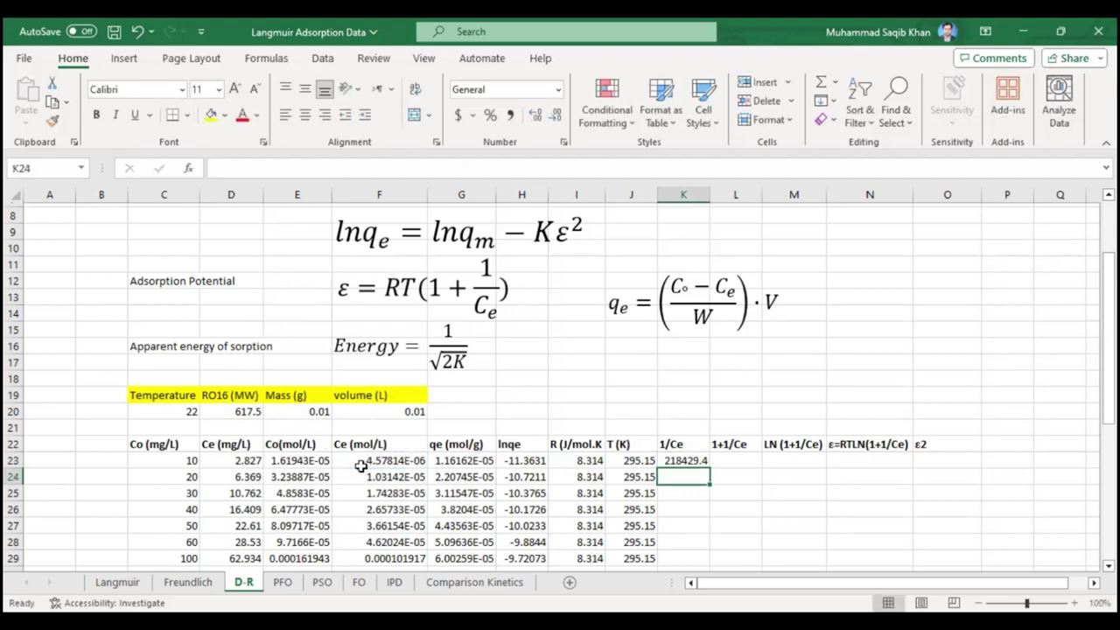
Fill the 1/Ce formula from K23 down to K29 and check the copied formulas in a few cells
click(686, 460)
drag(709, 468, 705, 565)
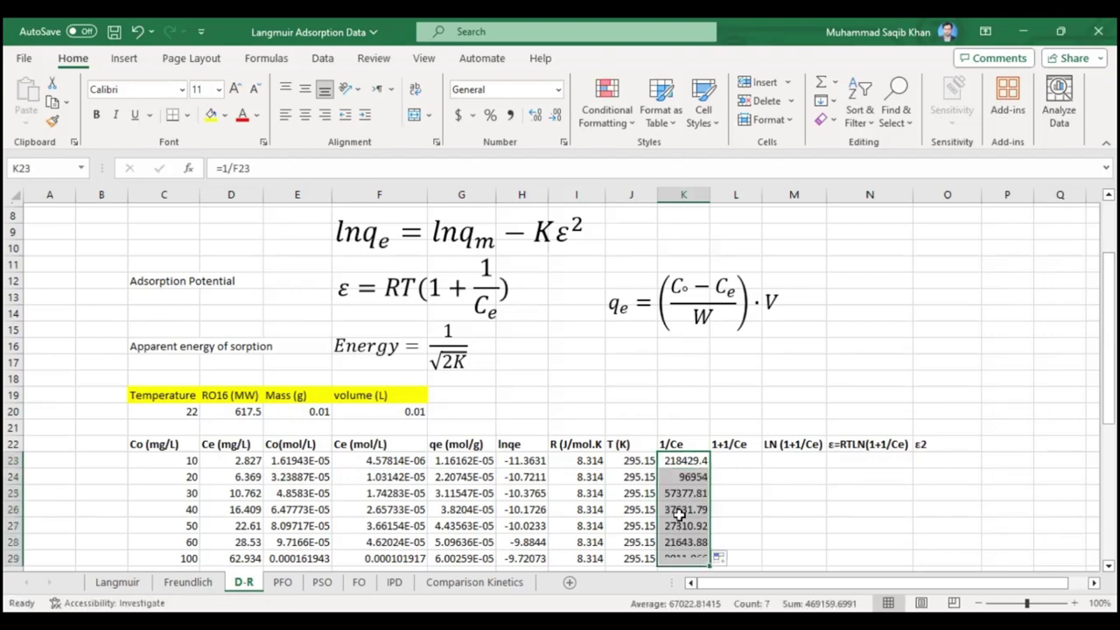
click(682, 480)
click(684, 525)
click(684, 542)
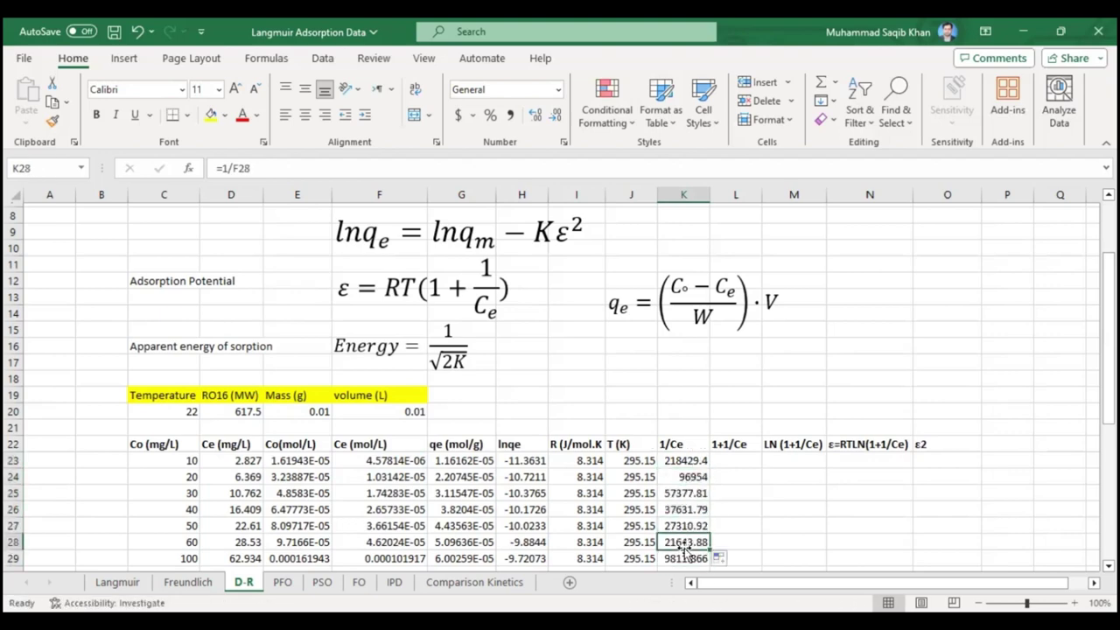
click(687, 493)
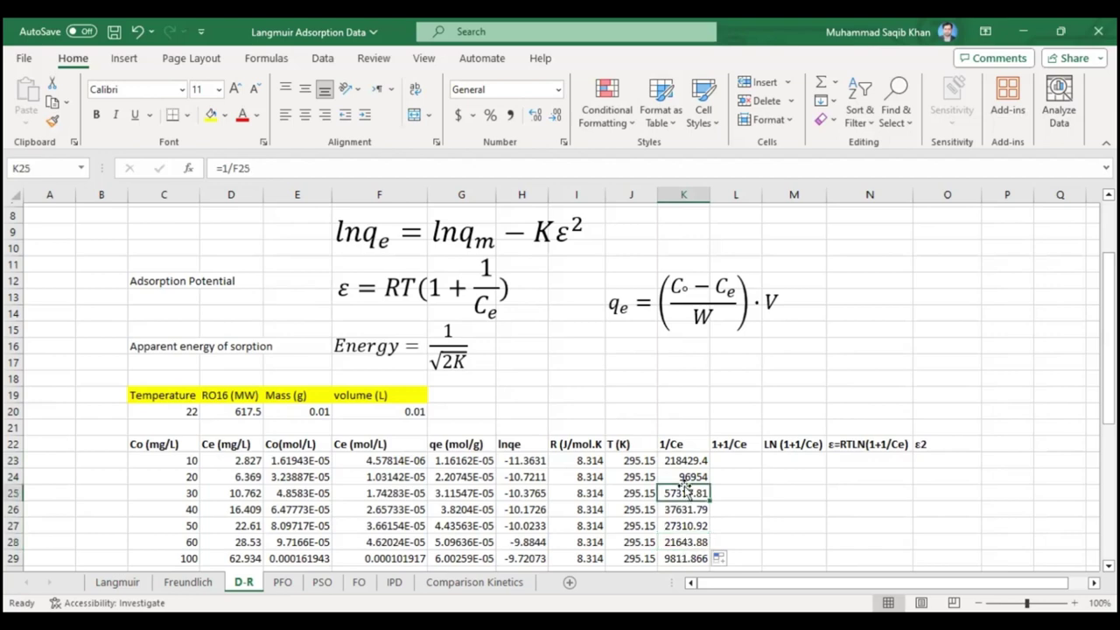
Calculate 1+1/Ce in L23 with the formula =1+K23 and fill it down to L29
click(726, 457)
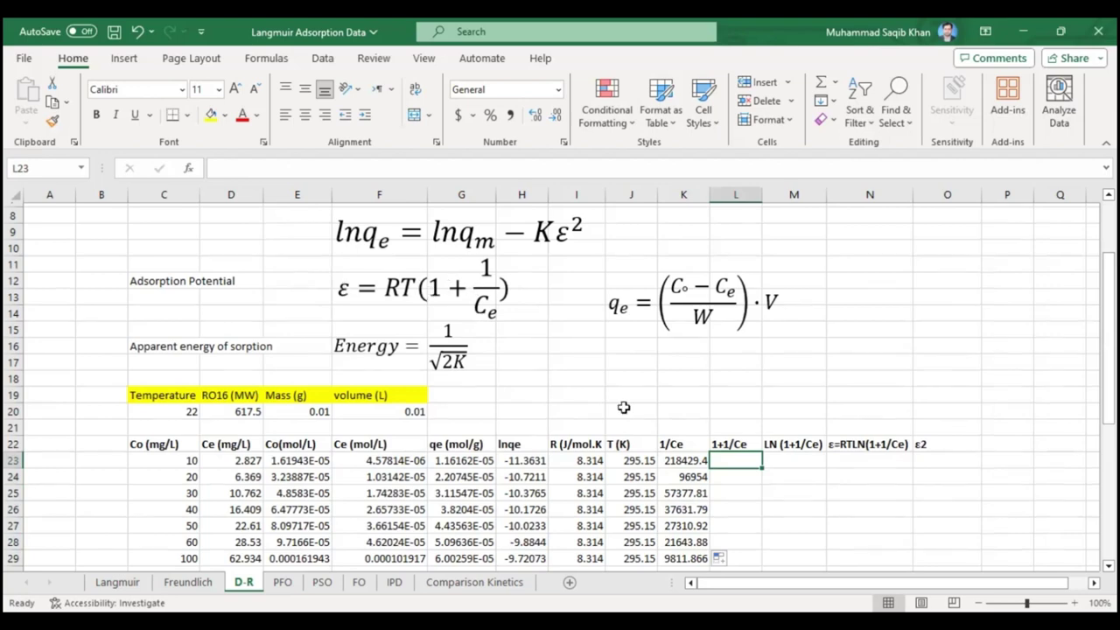
text(=1)
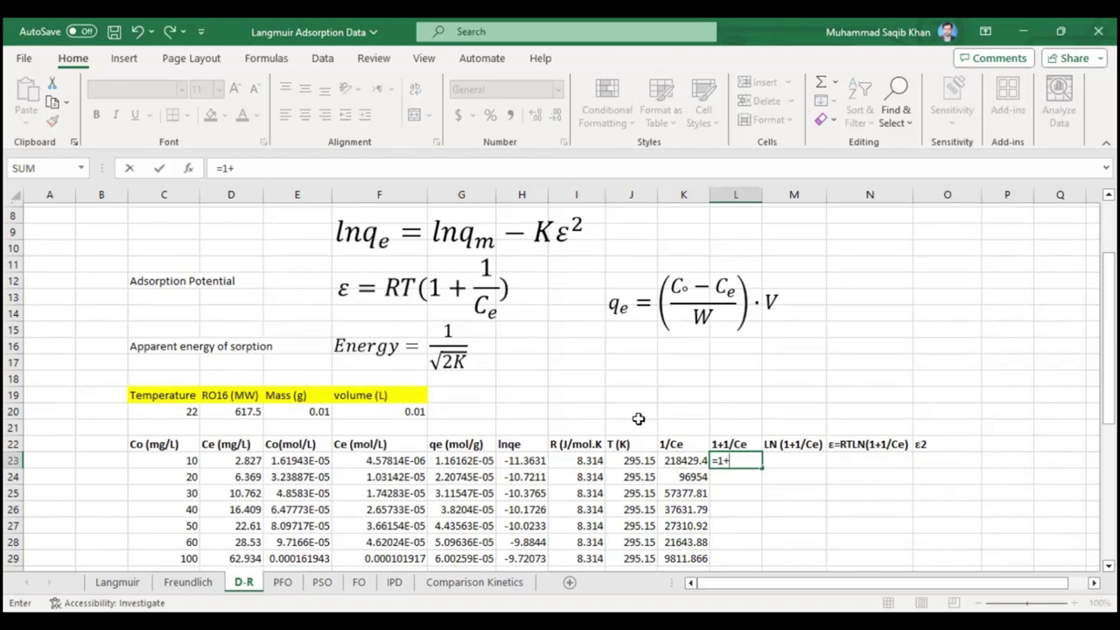
text(+)
click(679, 460)
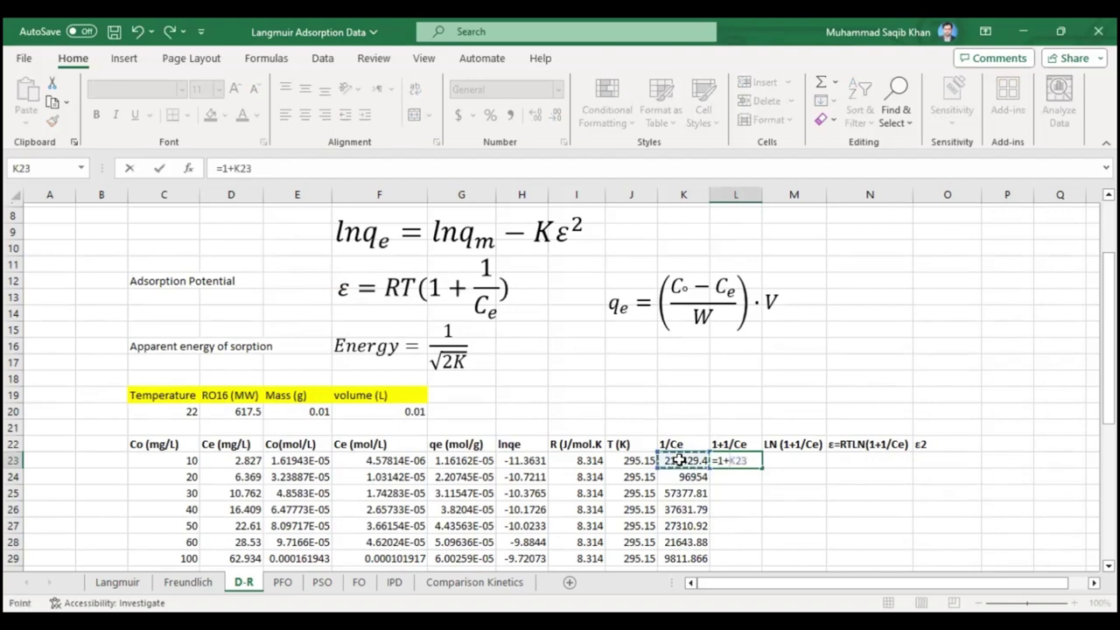
text())
key(Return)
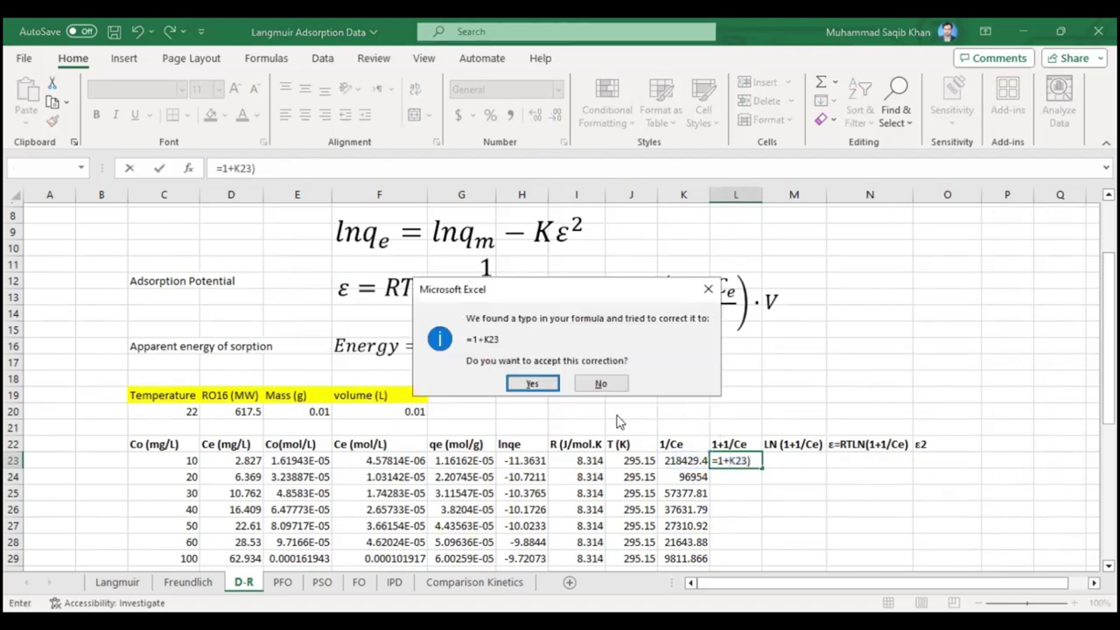
click(531, 385)
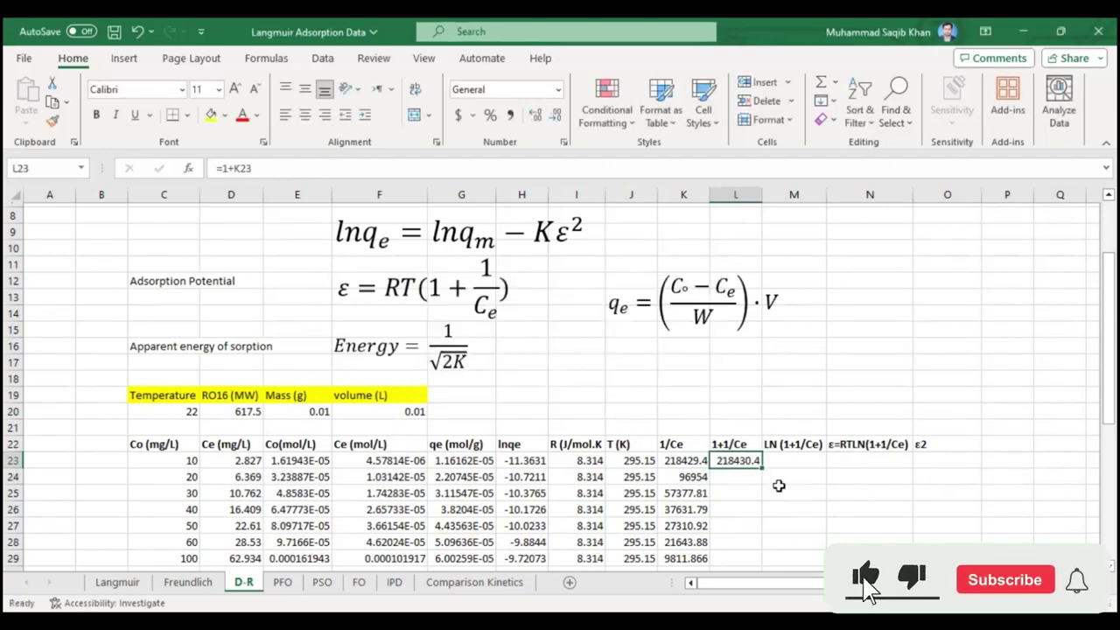
drag(763, 477, 732, 566)
click(734, 460)
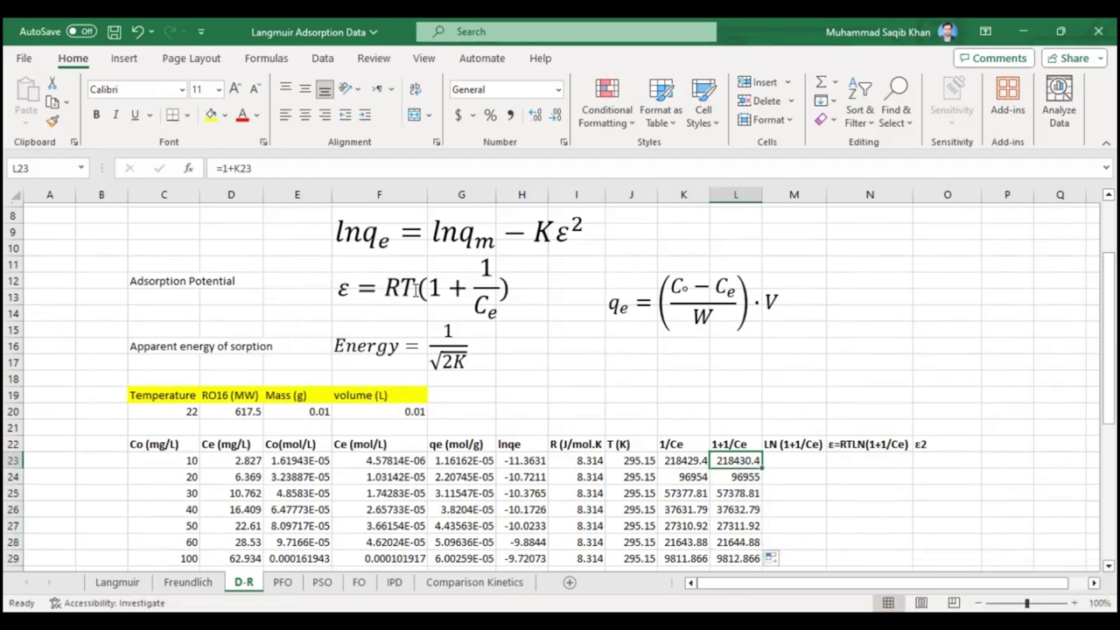
Correct the adsorption potential equation by inserting ln between RT and the opening parenthesis
click(414, 287)
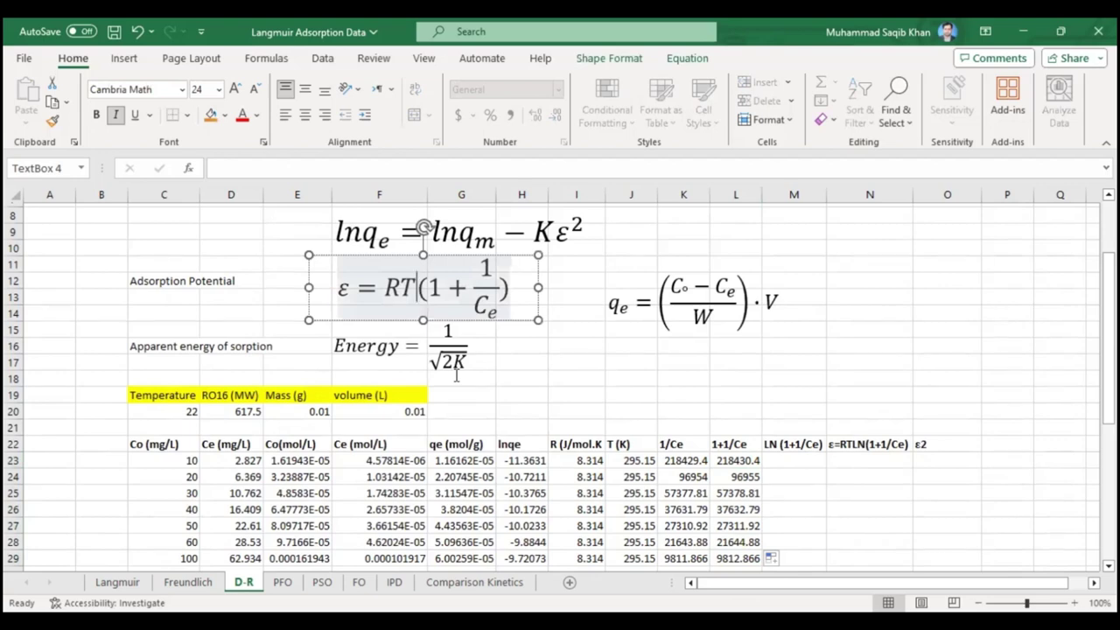
text(ln)
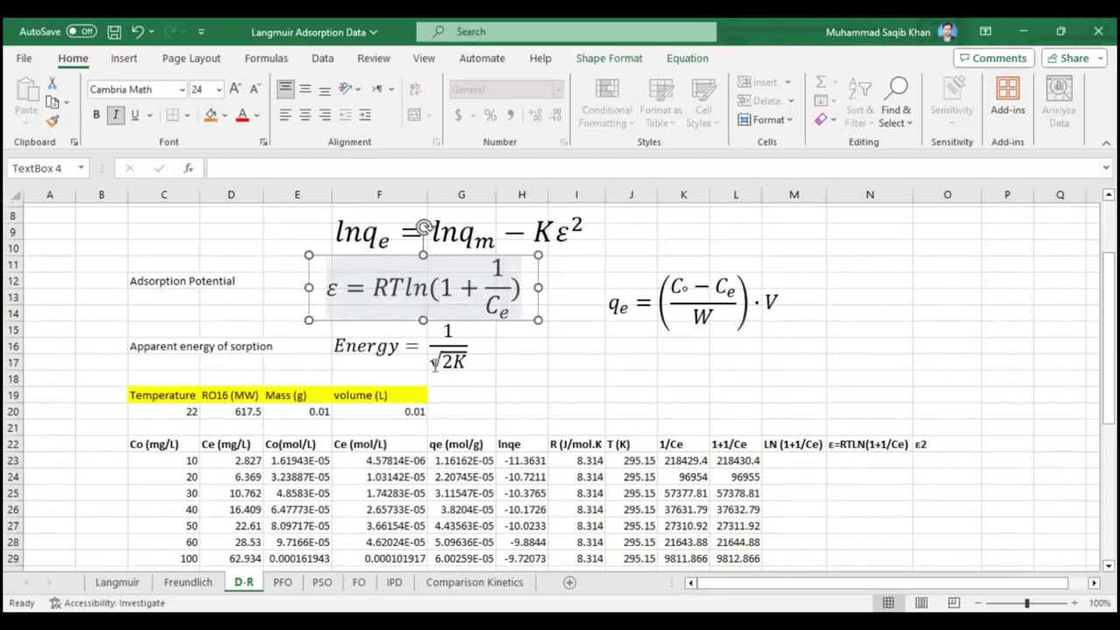
click(405, 289)
click(77, 299)
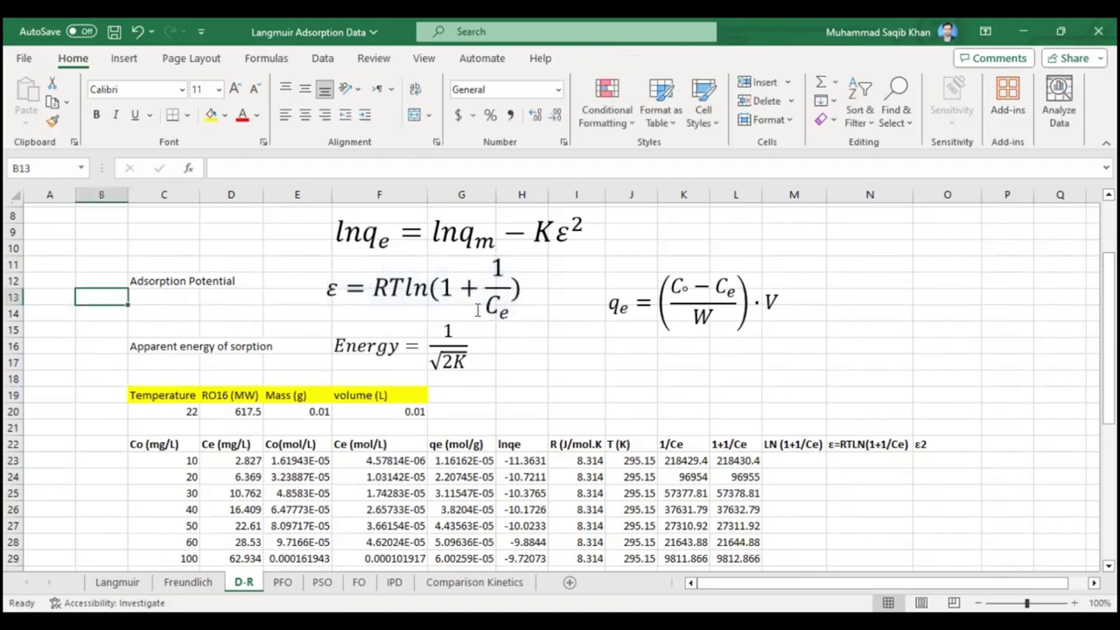
Calculate LN (1+1/Ce) in M23 with the formula =LN(L23) and fill it down to M29
click(785, 461)
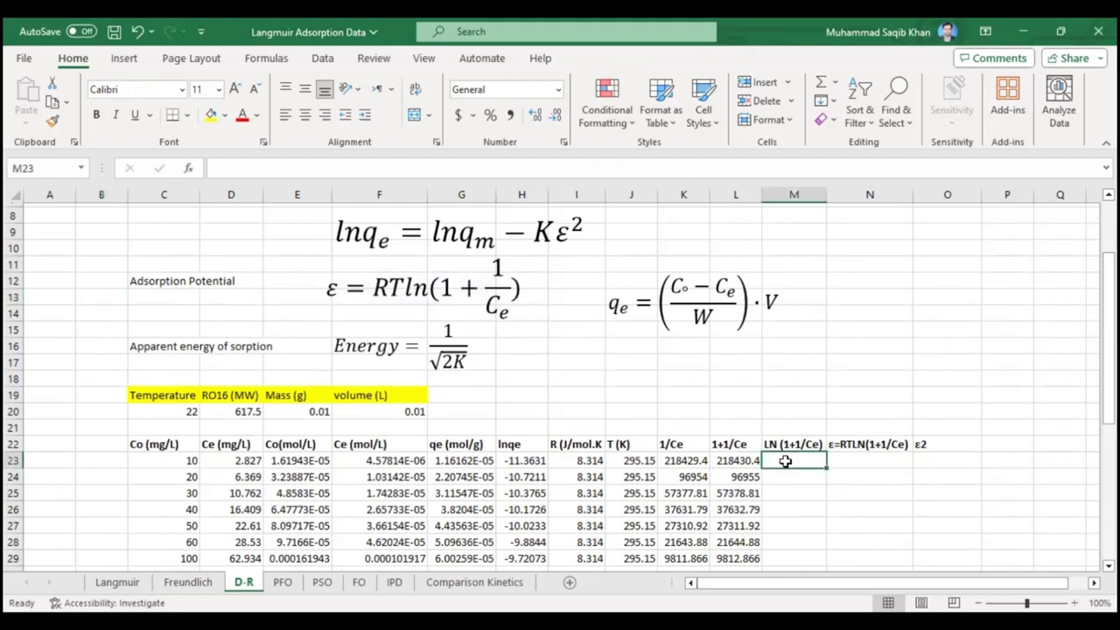
text(=)
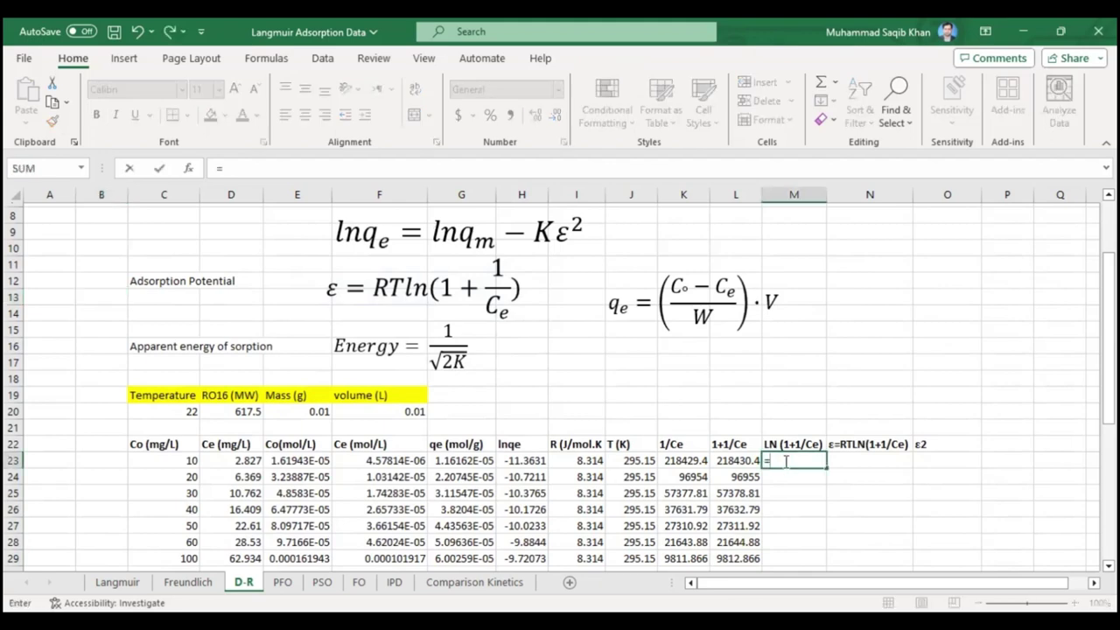
text(ln)
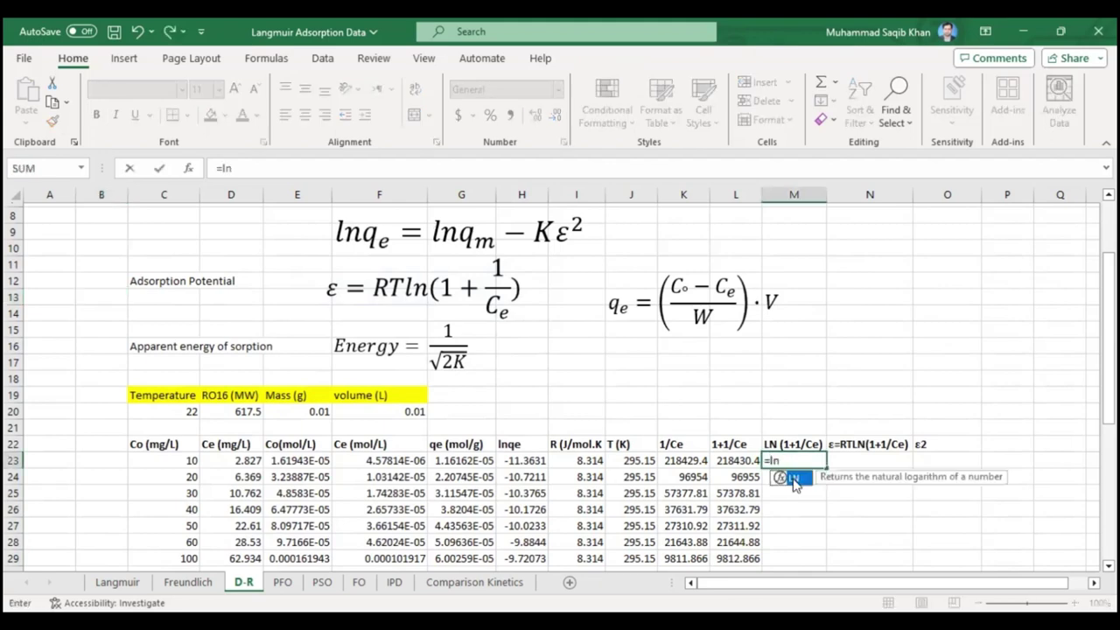
key(Tab)
click(741, 460)
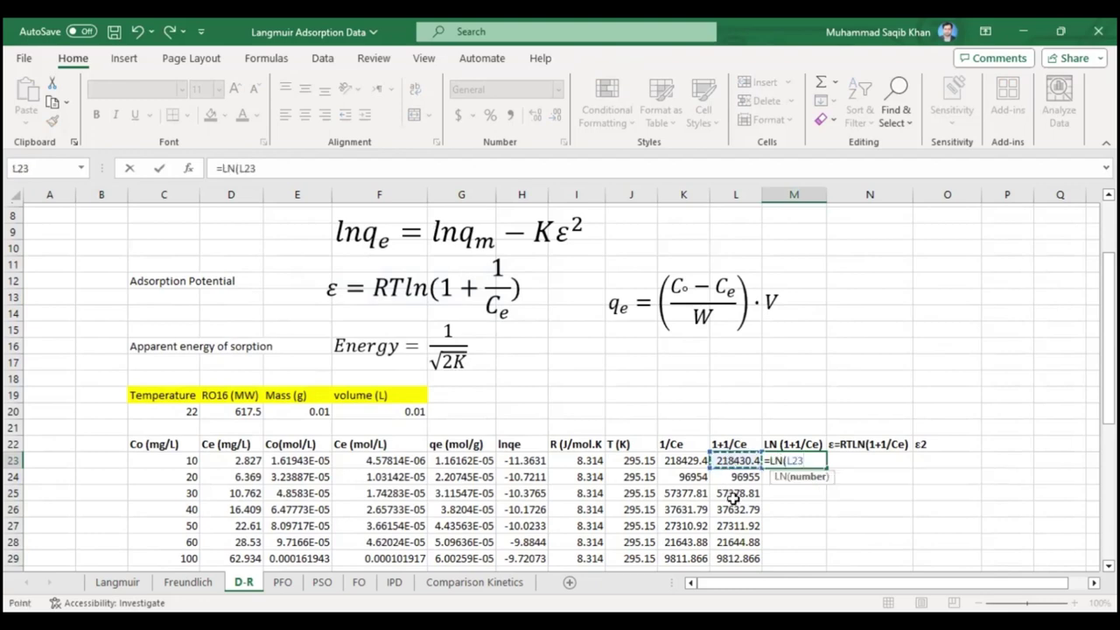
text())
key(Return)
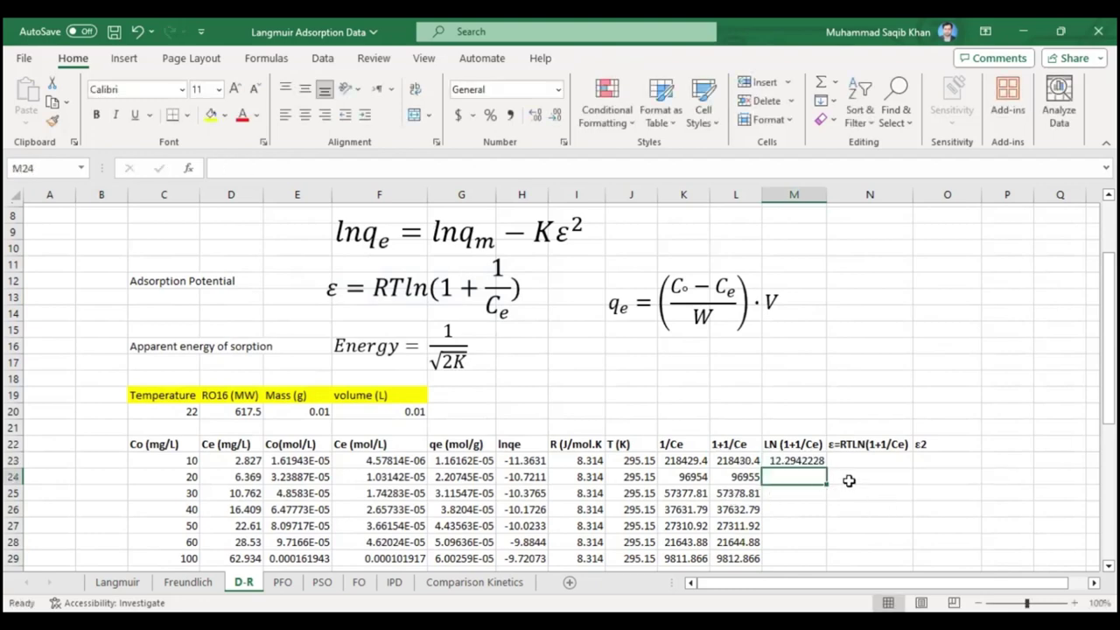
click(794, 460)
drag(827, 468, 822, 568)
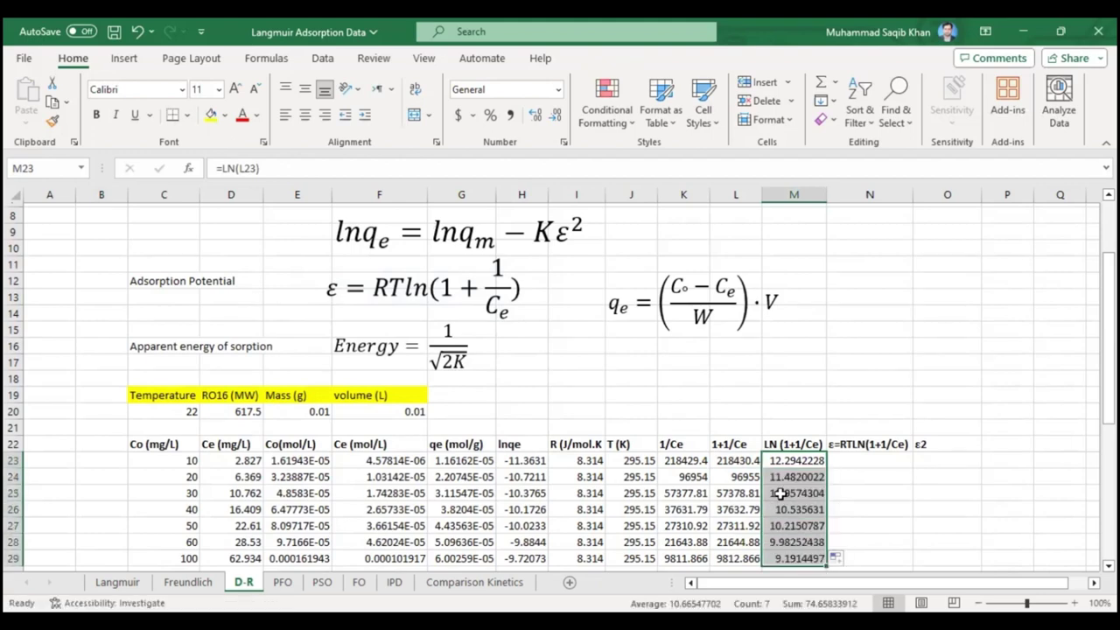
Calculate the adsorption potential ε in N23 with the formula =I23*J23*M23 and fill it down to N29
click(851, 460)
text(=)
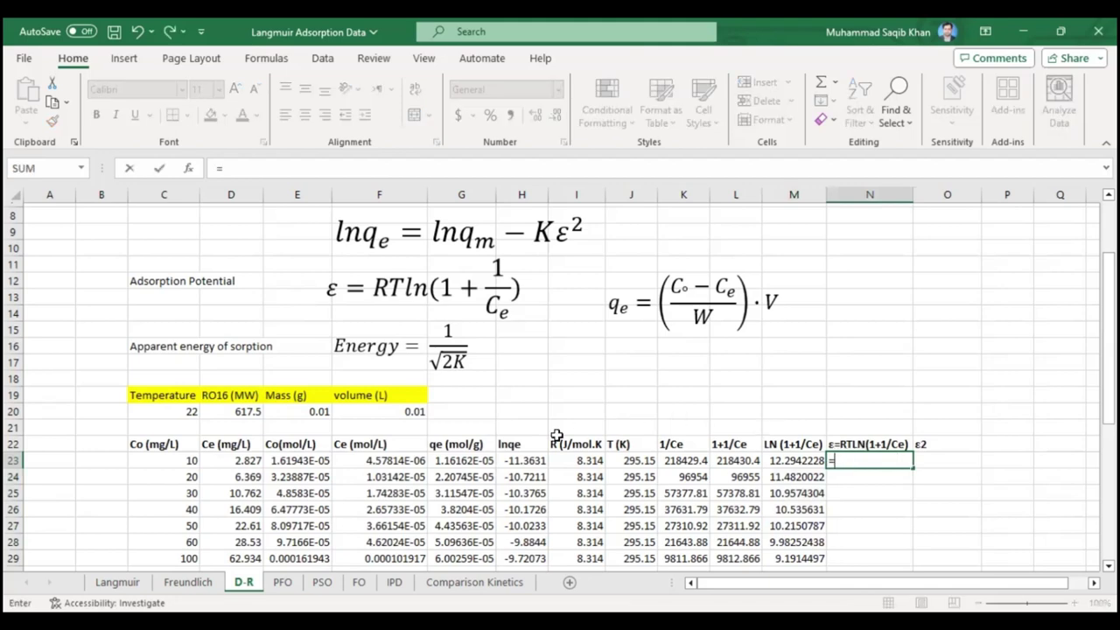
click(567, 461)
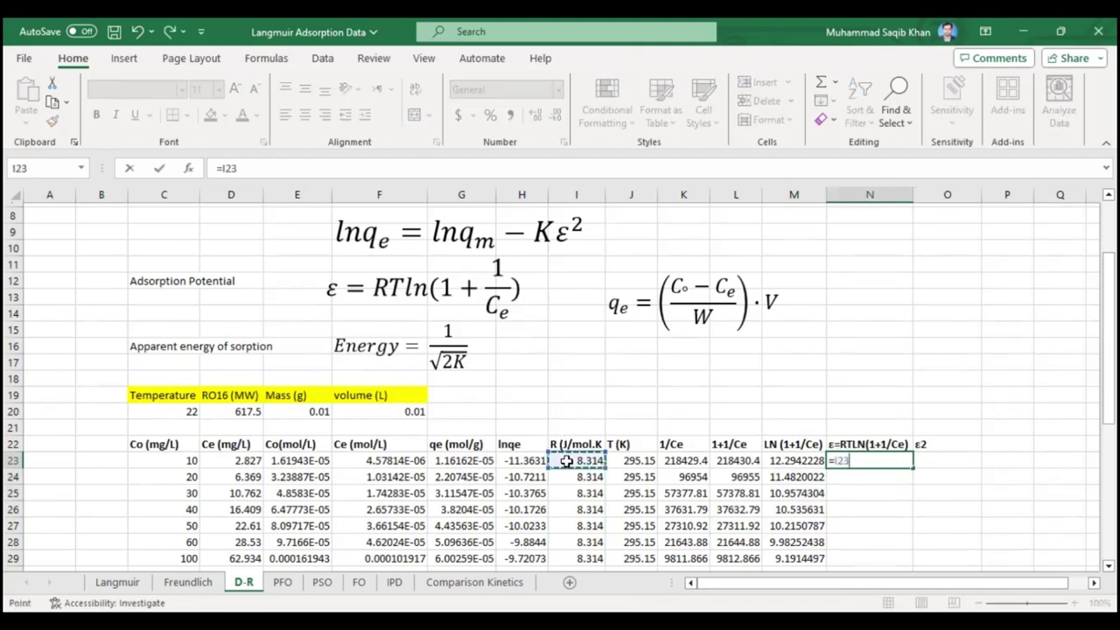
text(*)
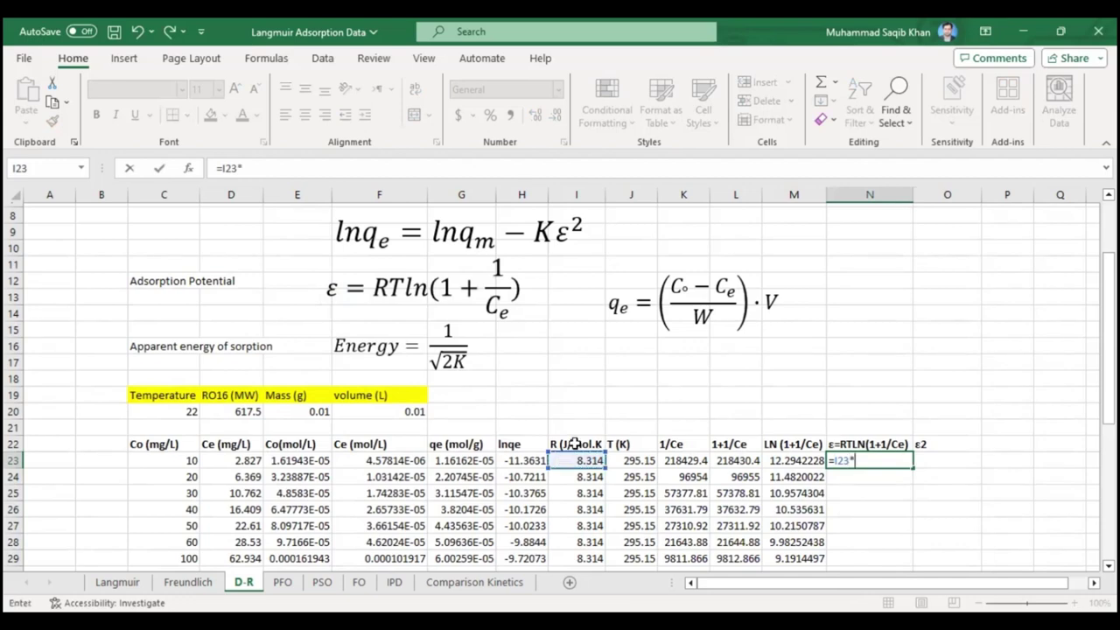
click(623, 460)
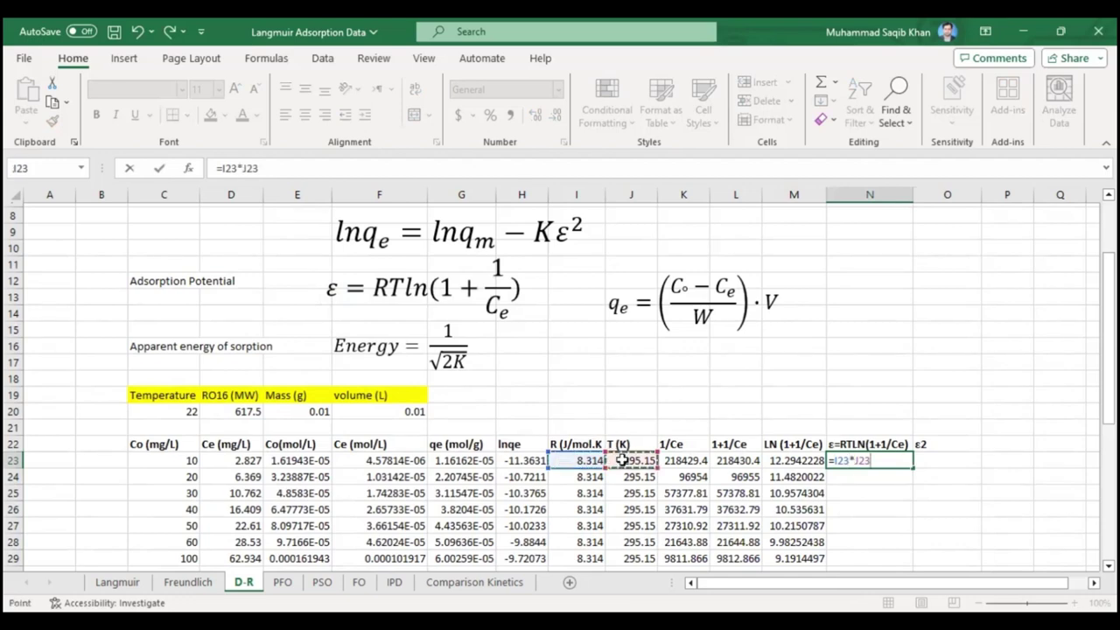
text(*)
click(789, 460)
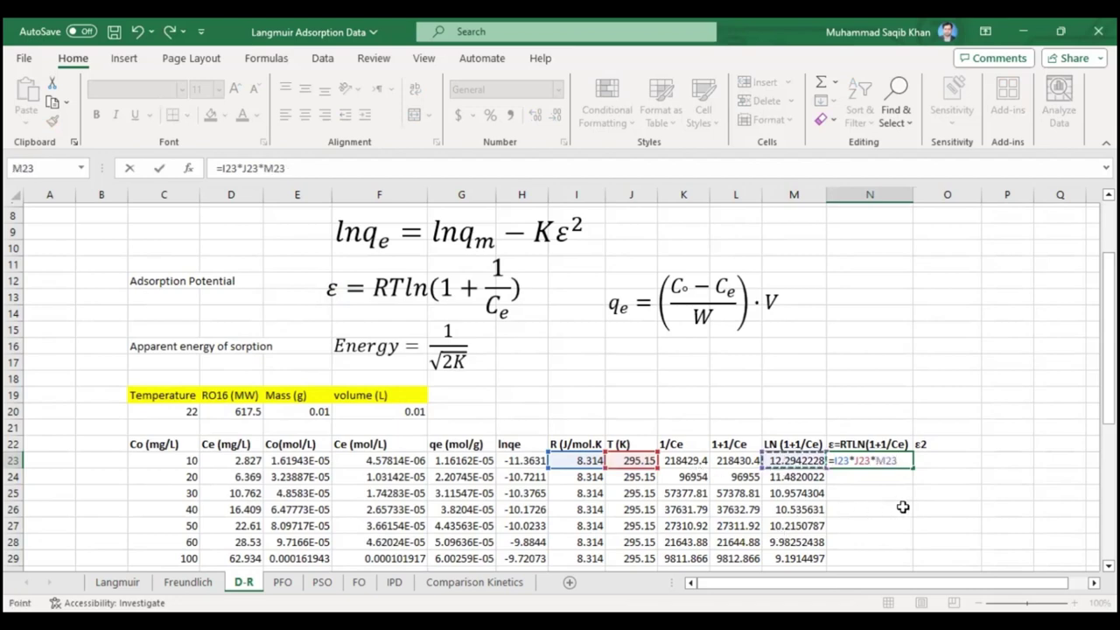
key(Return)
click(880, 460)
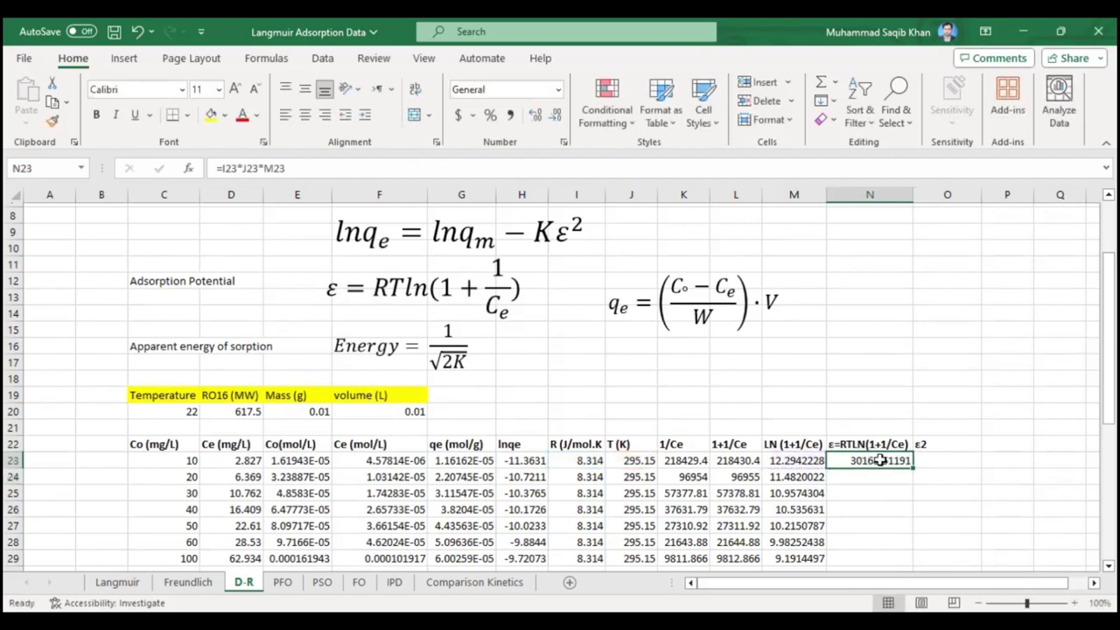
drag(912, 469, 901, 566)
Calculate ε2 in O23 with the formula =(N23)^2 and fill it down to O29
click(929, 464)
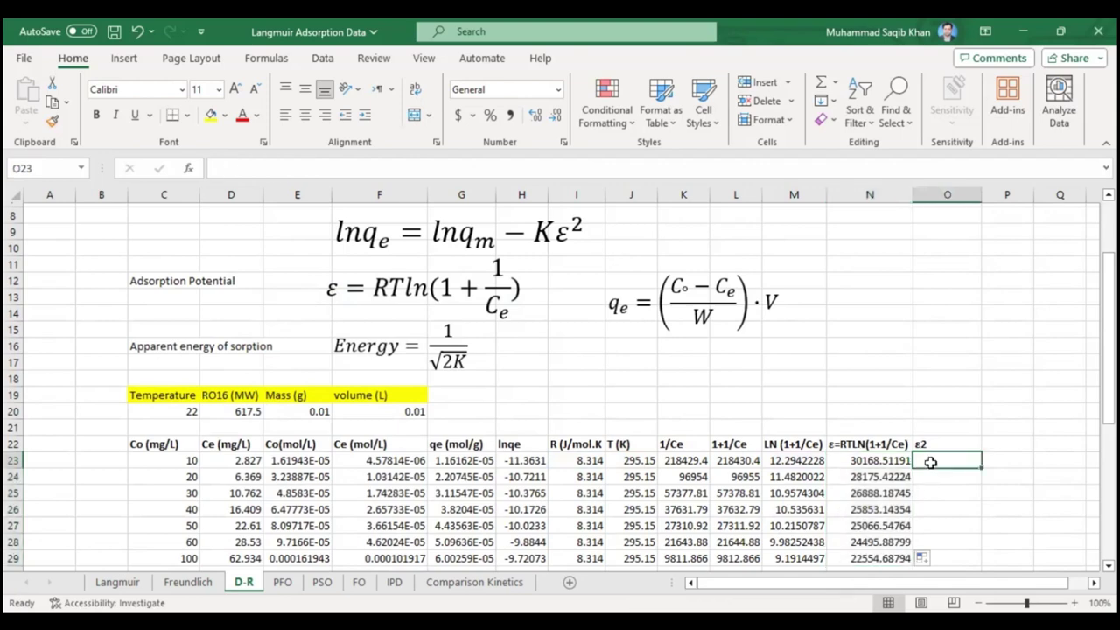
text(=()
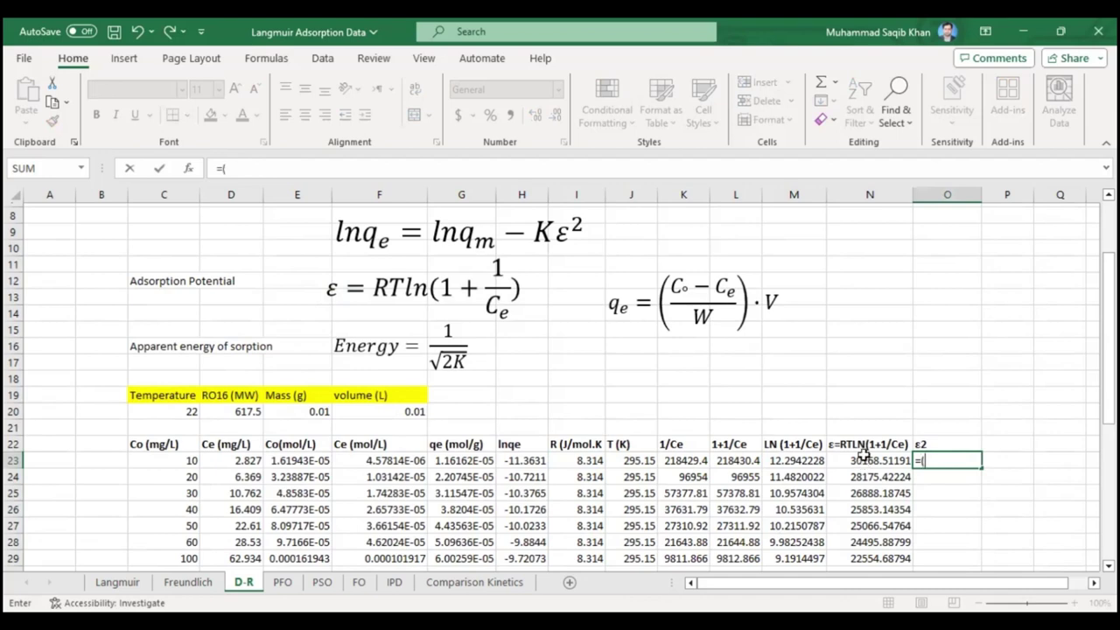
click(862, 461)
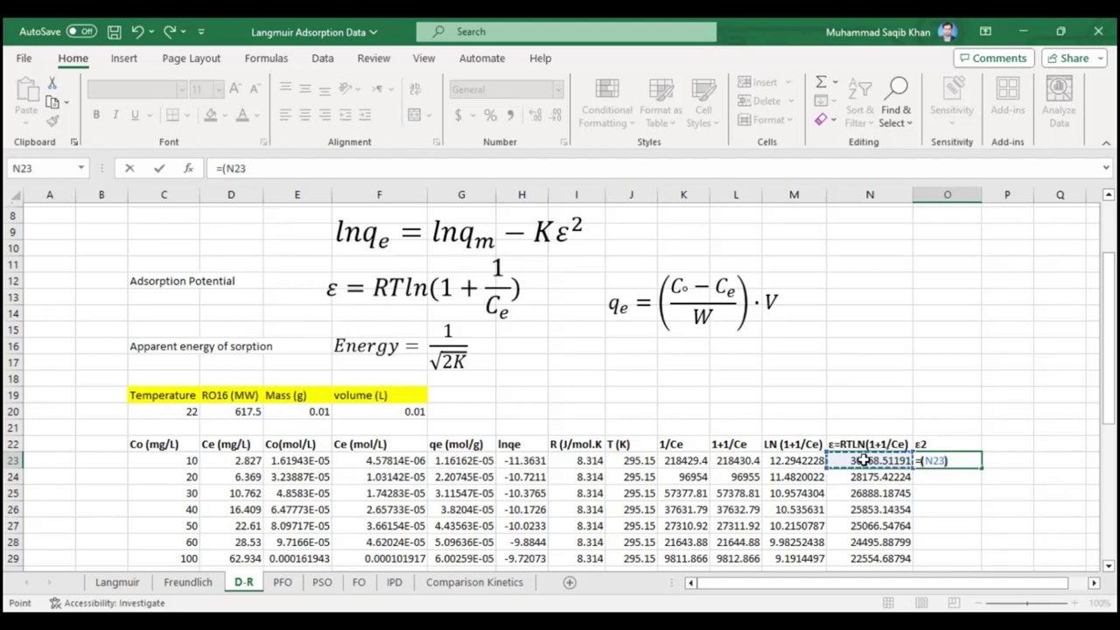
text())
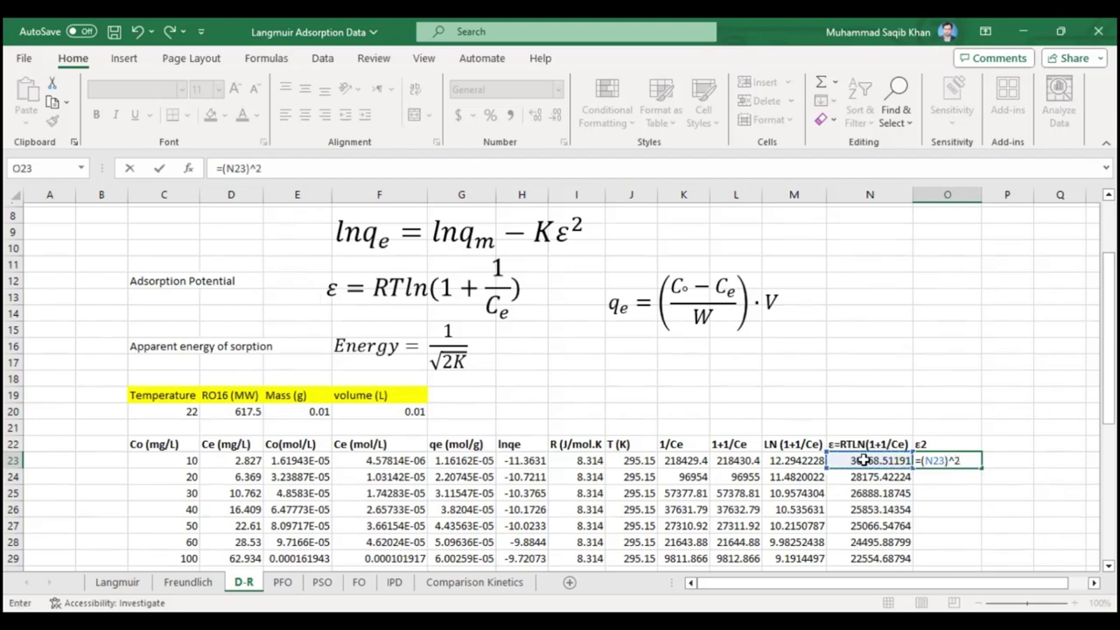
text(^2)
key(Return)
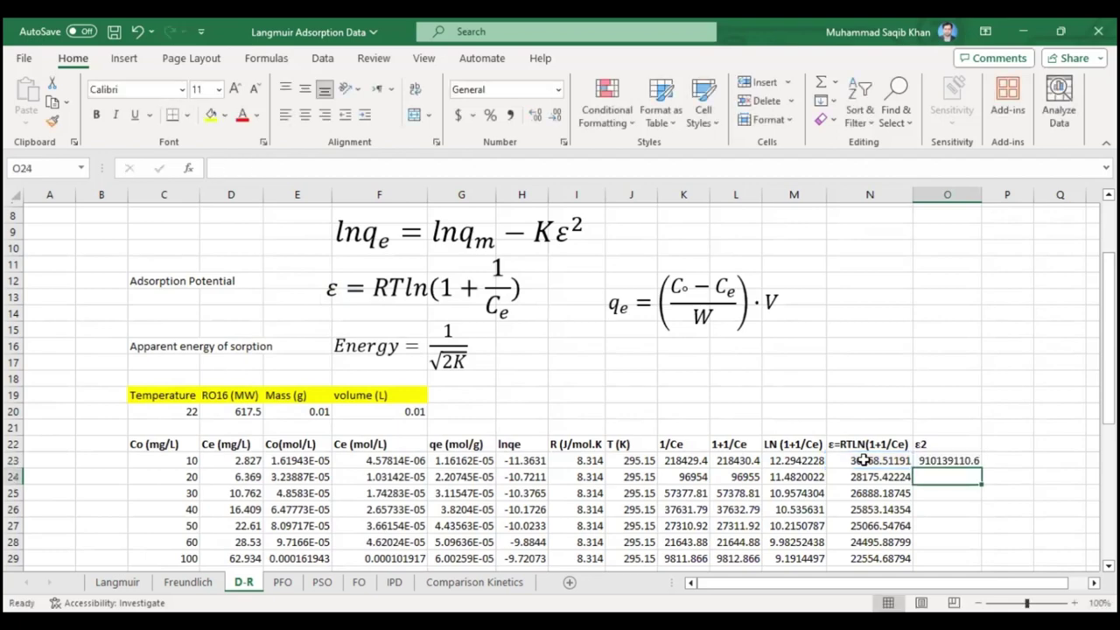
click(958, 461)
drag(981, 469, 969, 561)
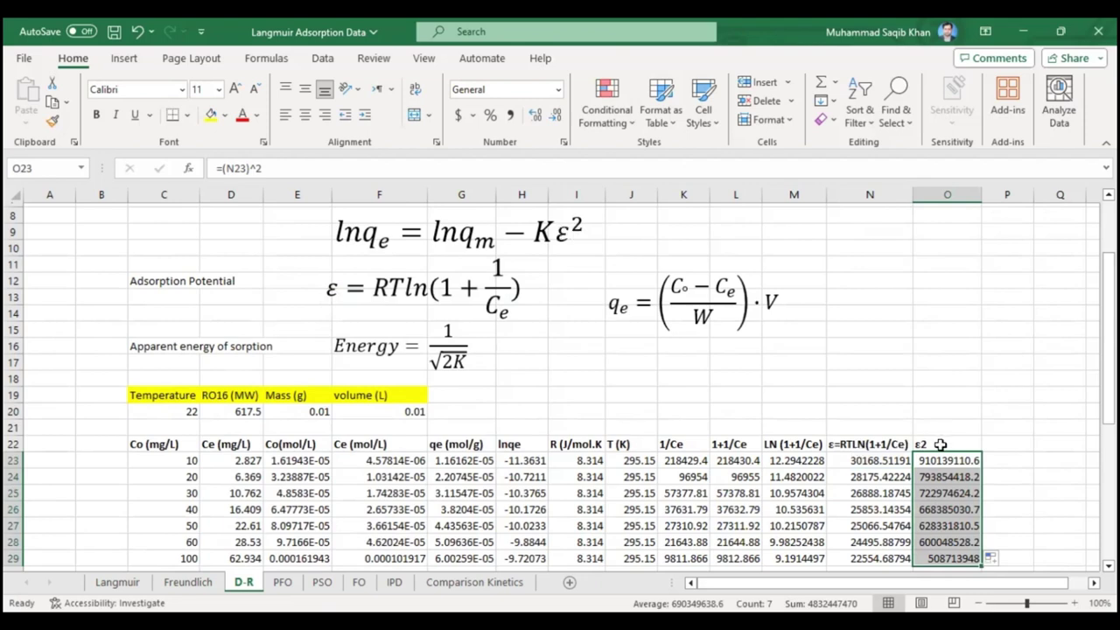
Copy the ε2 column with its header, switch to OriginPro, maximise Book1 and the program window, and select the first A(X) data cell
drag(940, 444, 927, 550)
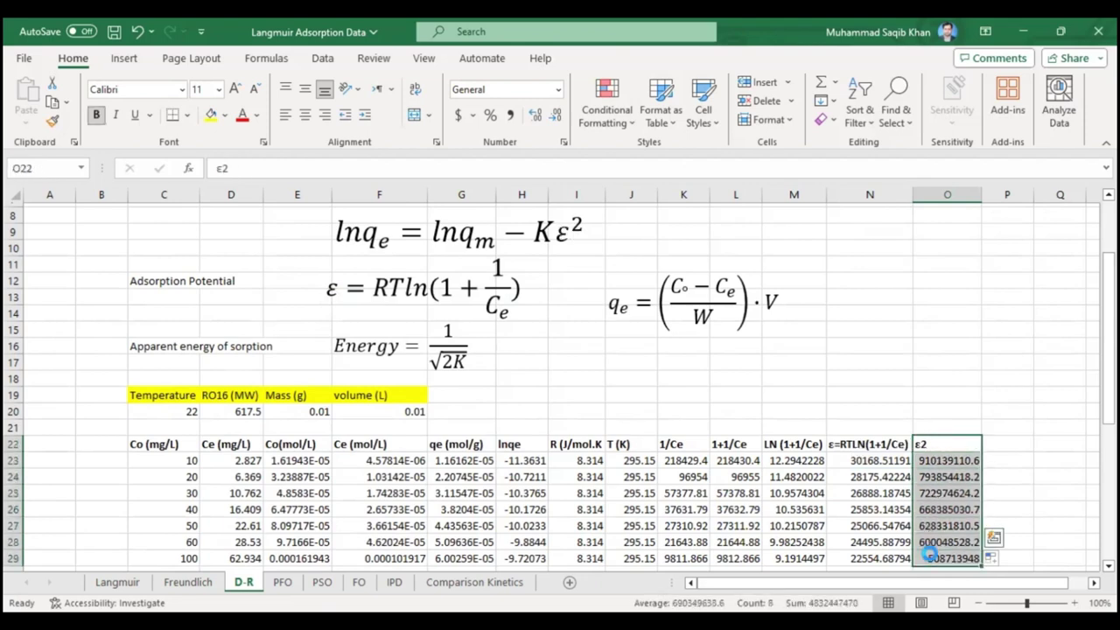
key(ctrl+c)
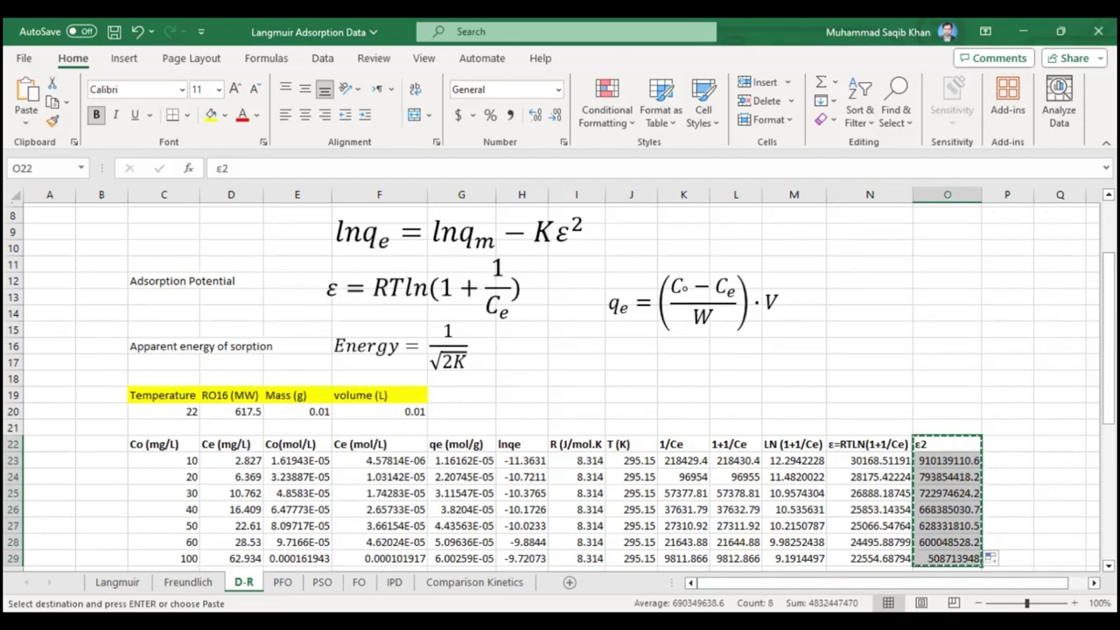
key(alt+Tab)
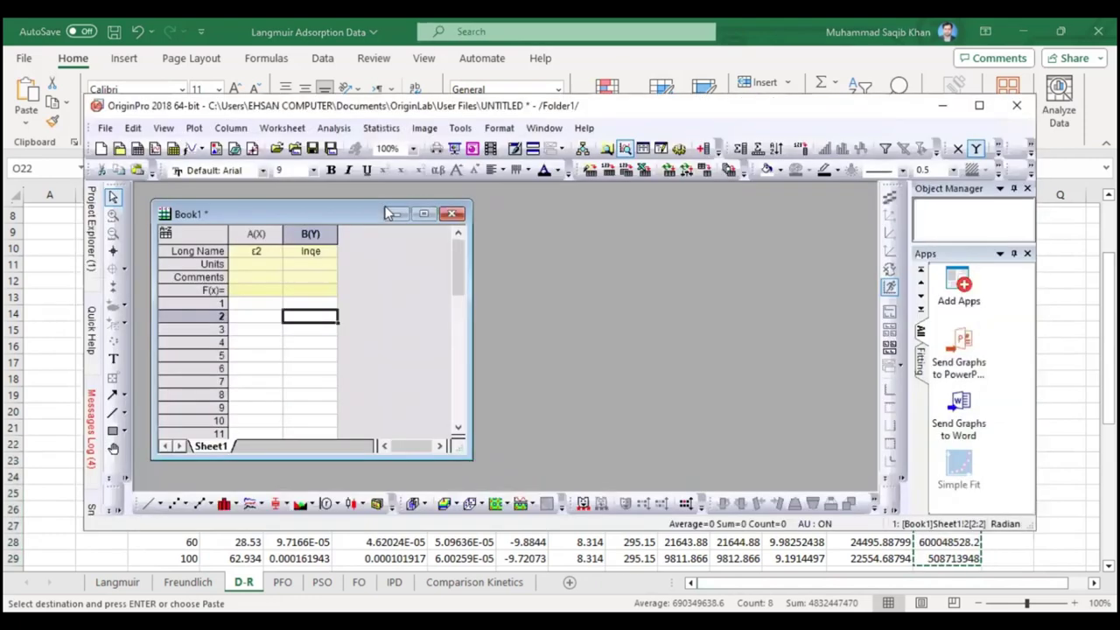
click(424, 214)
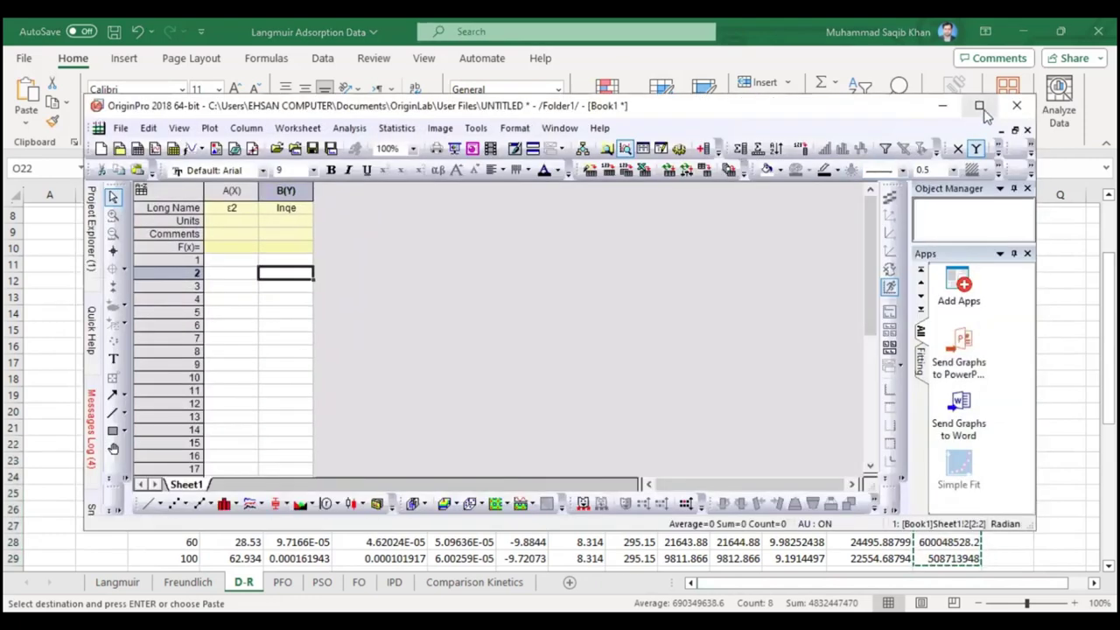
key(super+Up)
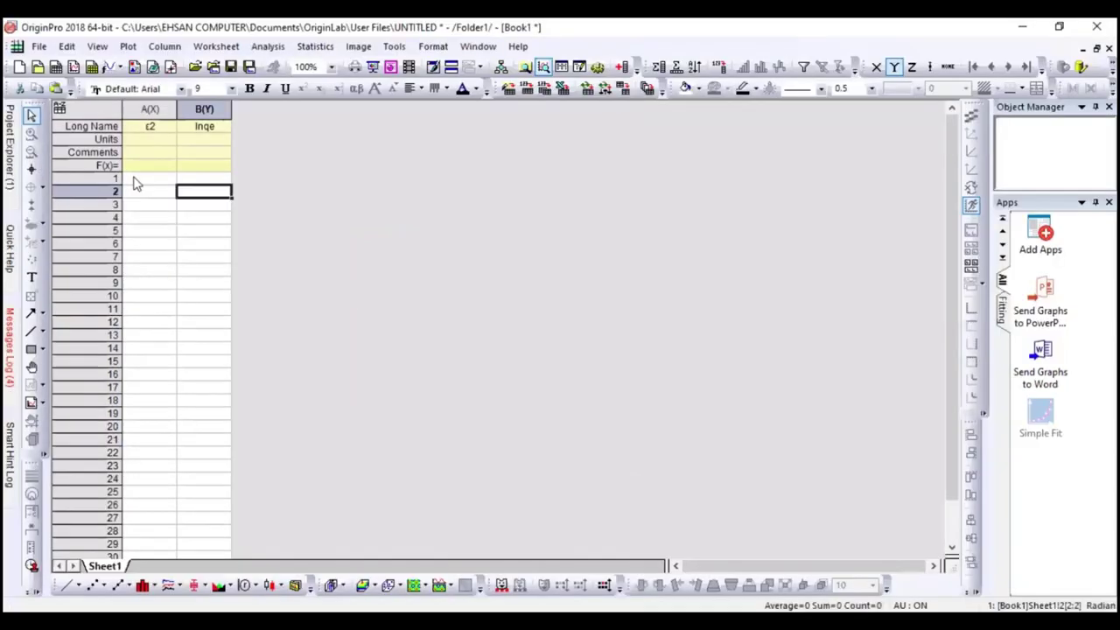
click(136, 180)
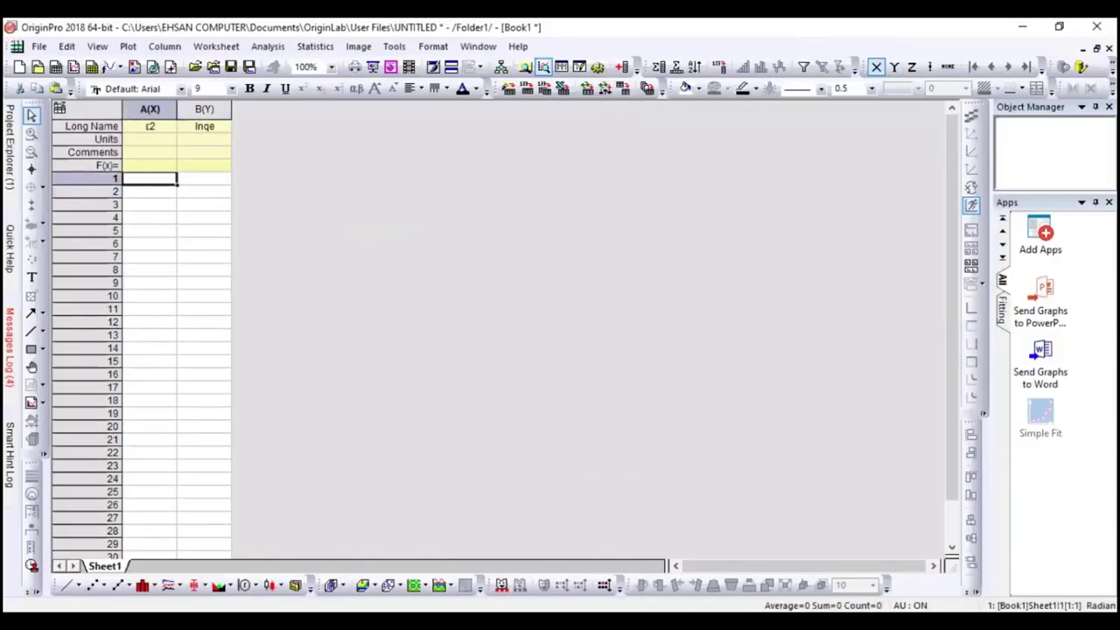
Transfer the ε2 values O23:O29 from Excel into column A(X) of the OriginPro worksheet and widen the column to fit
key(alt+Tab)
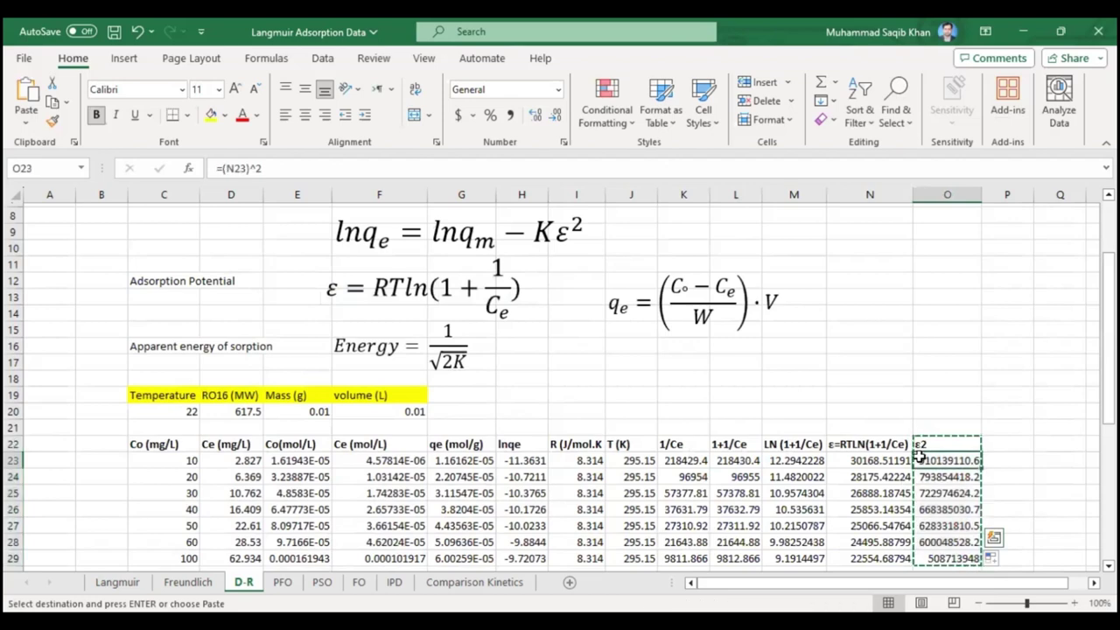
drag(946, 460, 929, 553)
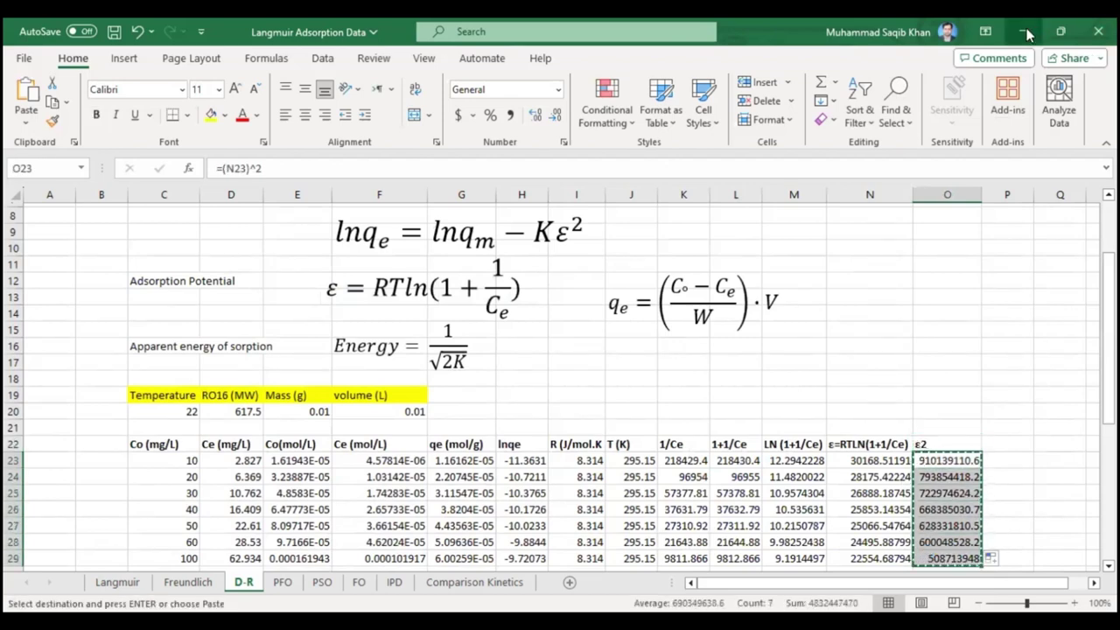
key(alt+Tab)
key(ctrl+v)
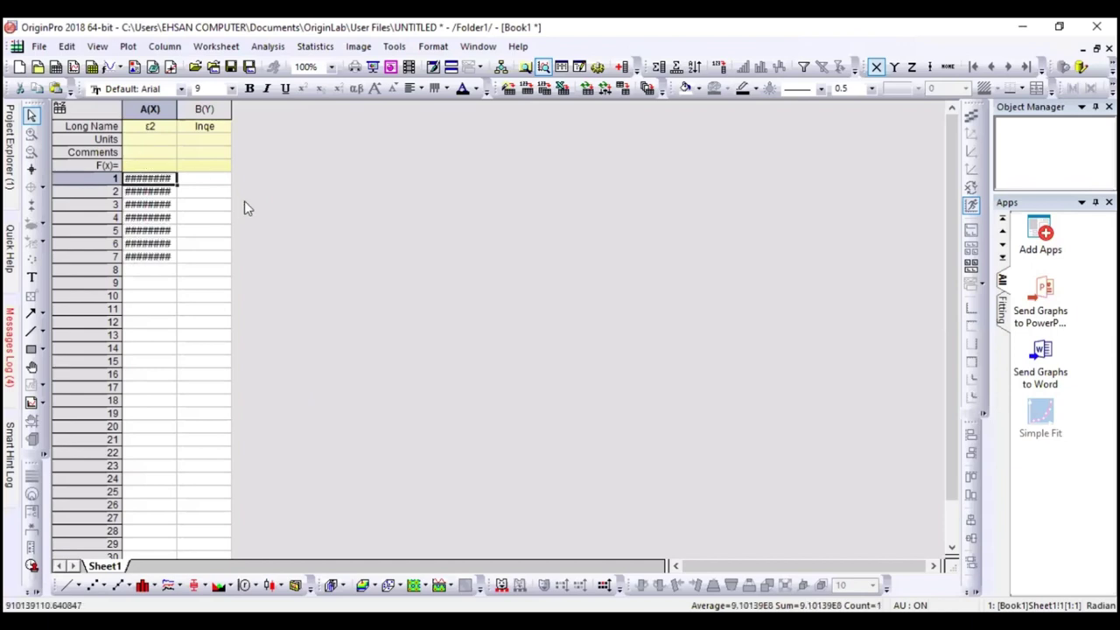
double_click(176, 107)
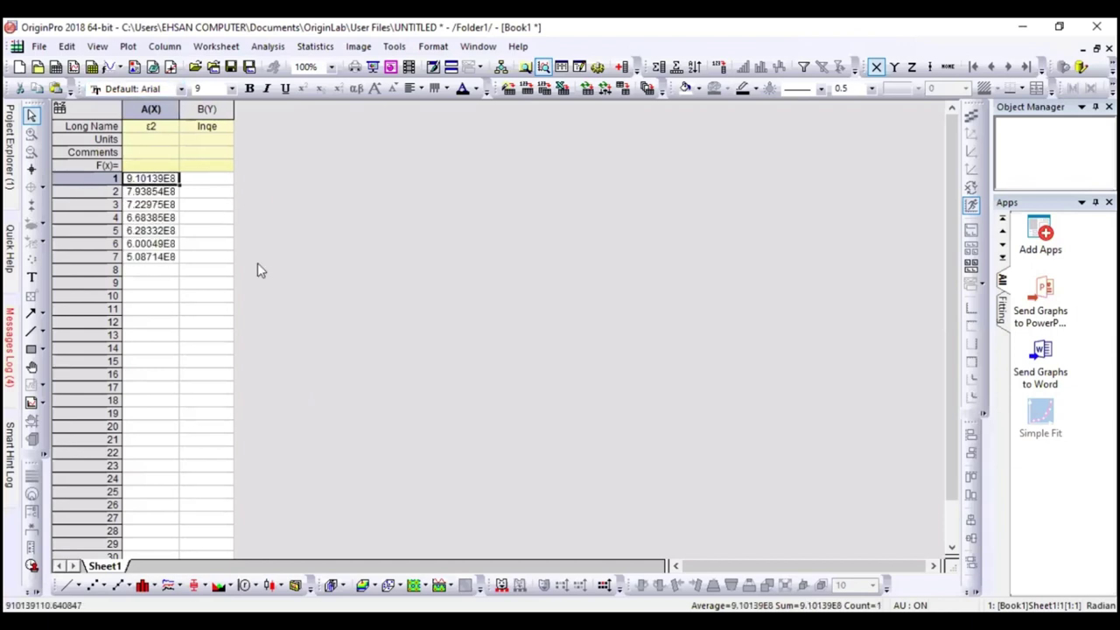
Copy the lnqe values H23:H29 from Excel into column B(Y) of the OriginPro worksheet, starting at row 1
click(214, 179)
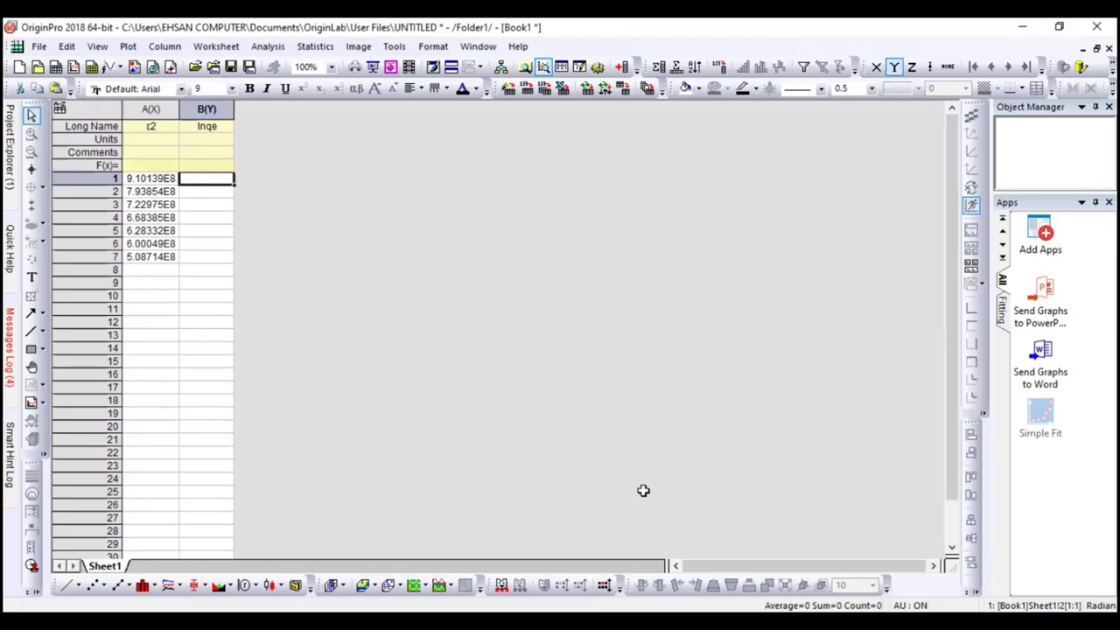
key(alt+Tab)
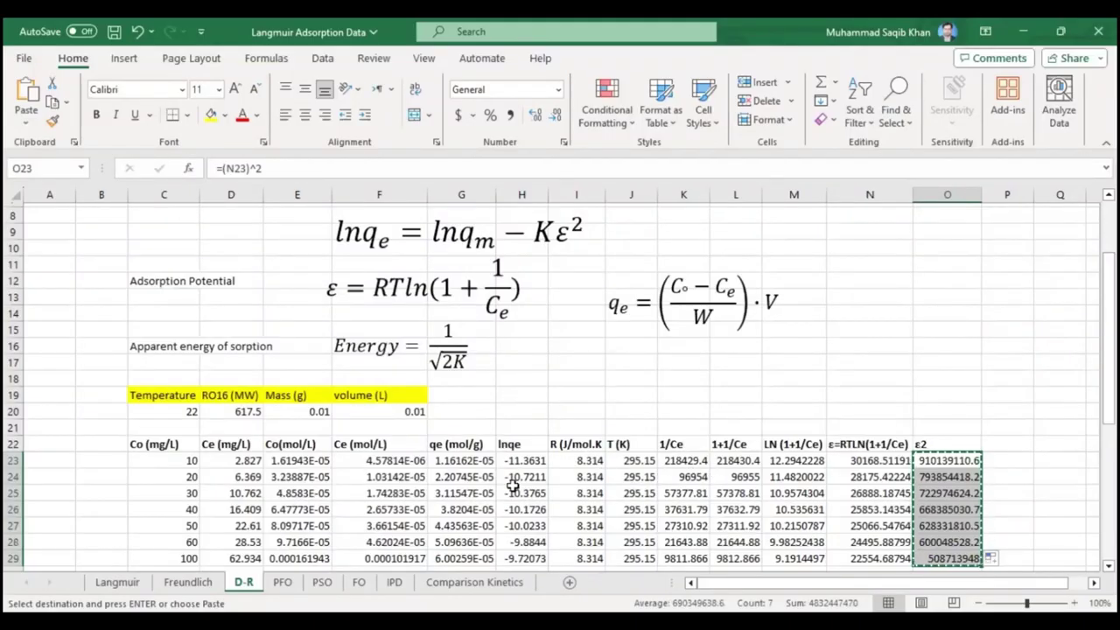
drag(522, 460, 514, 555)
key(ctrl+c)
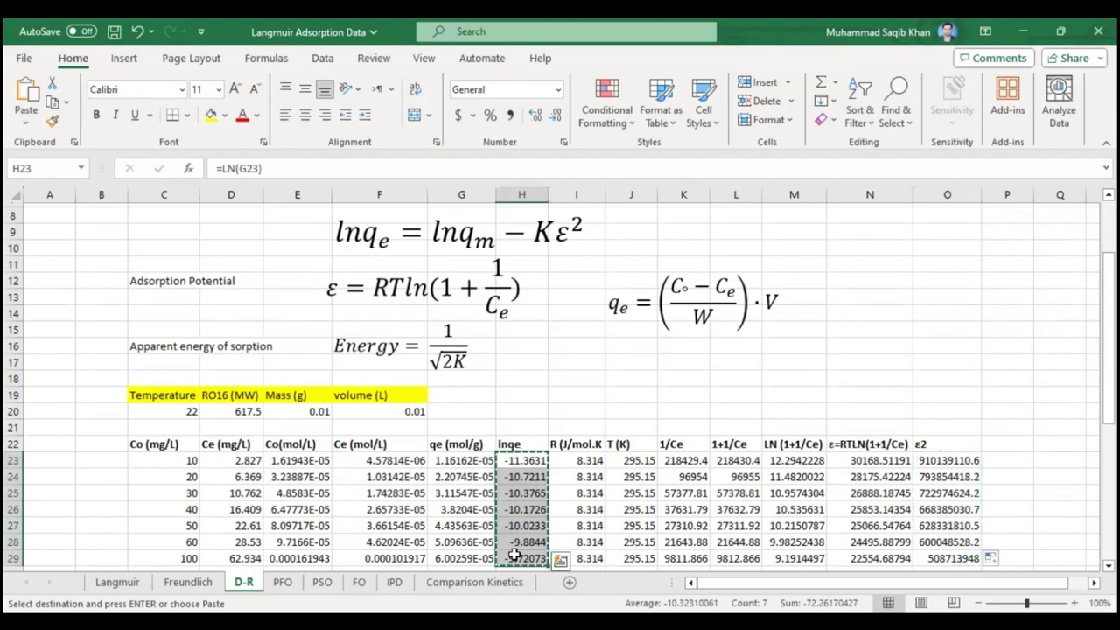
click(1023, 32)
key(ctrl+v)
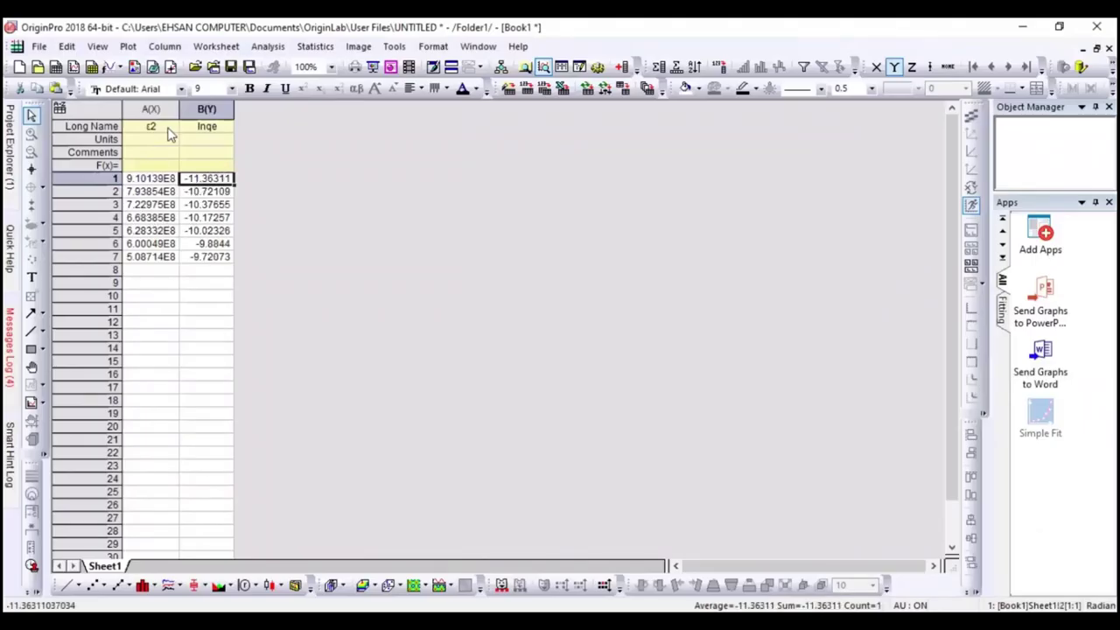
Plot lnqe against ε2 as a scatter graph and run a Linear Fit on it, declining to switch to the report sheet
drag(159, 109, 197, 111)
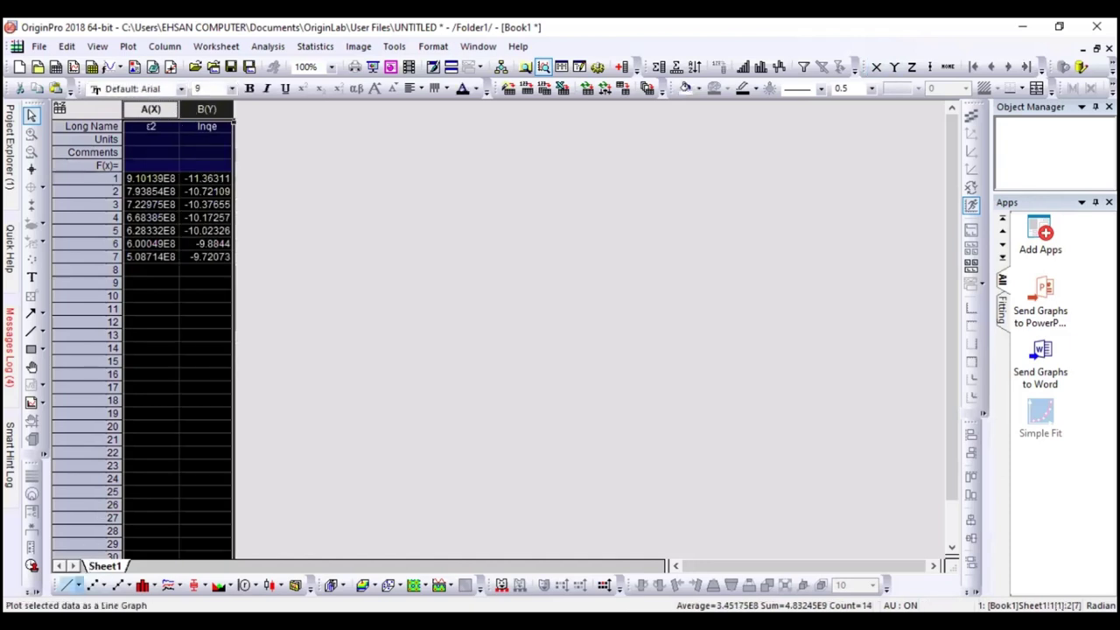
click(92, 584)
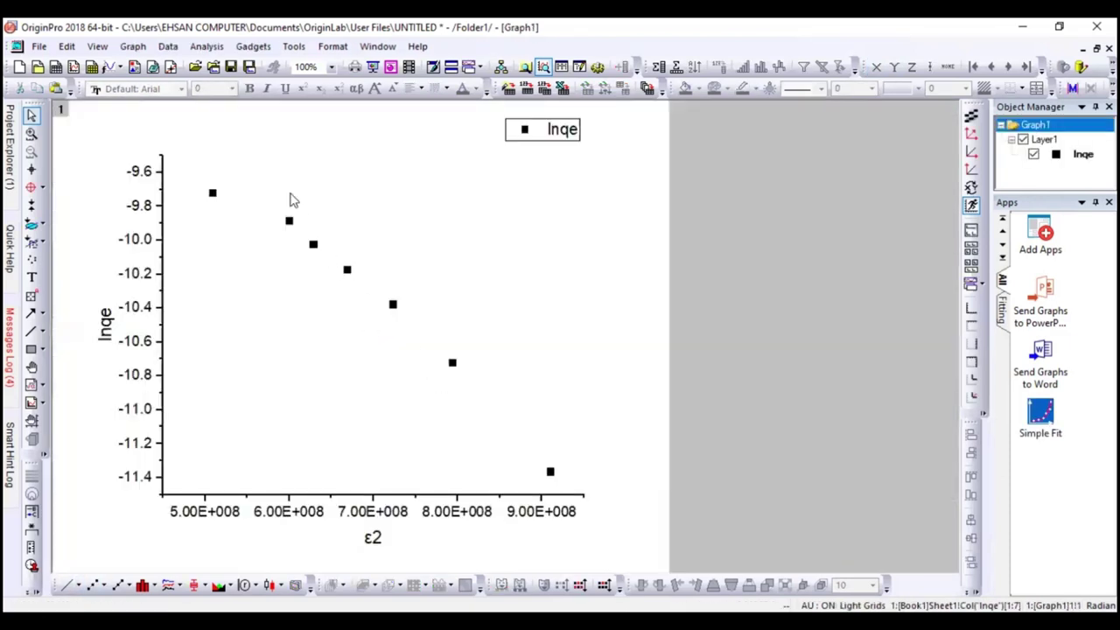
click(207, 47)
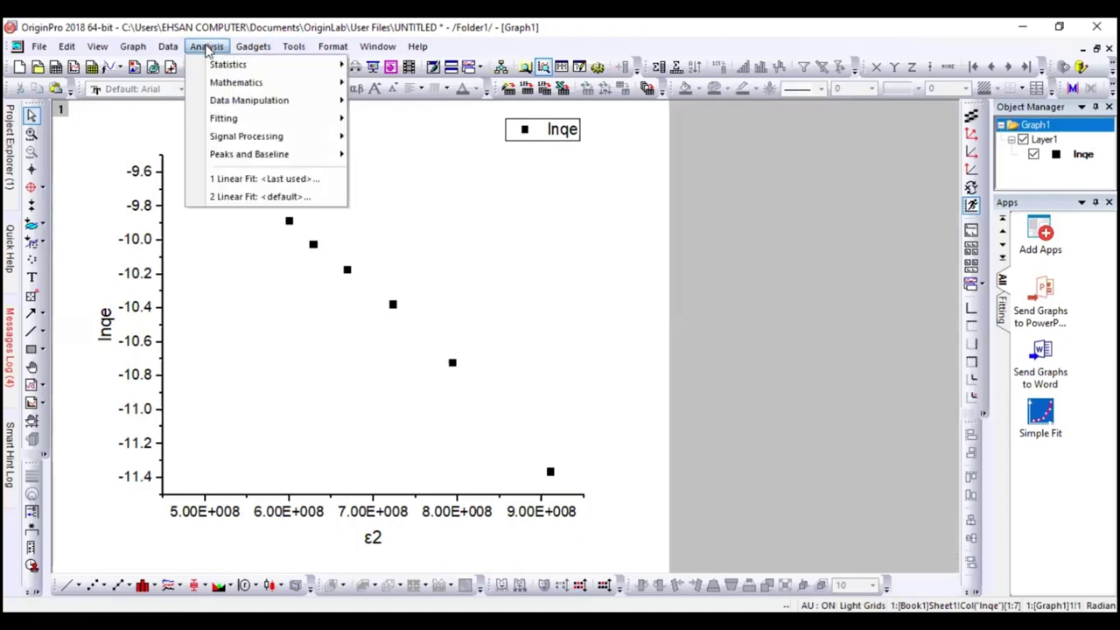
mouse_move(253, 118)
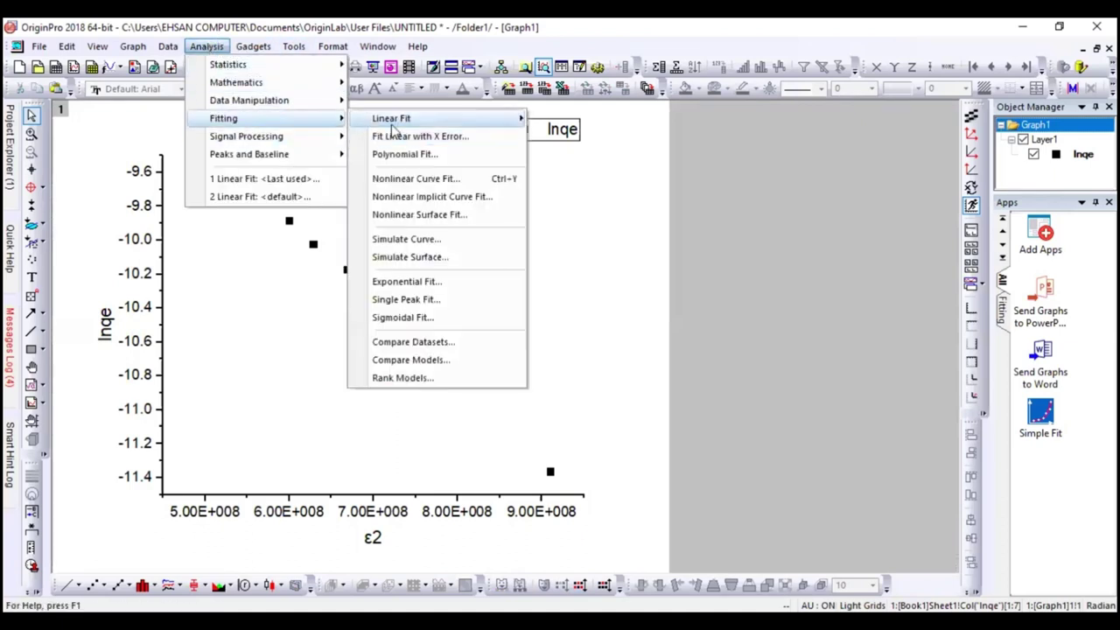
mouse_move(394, 129)
click(570, 142)
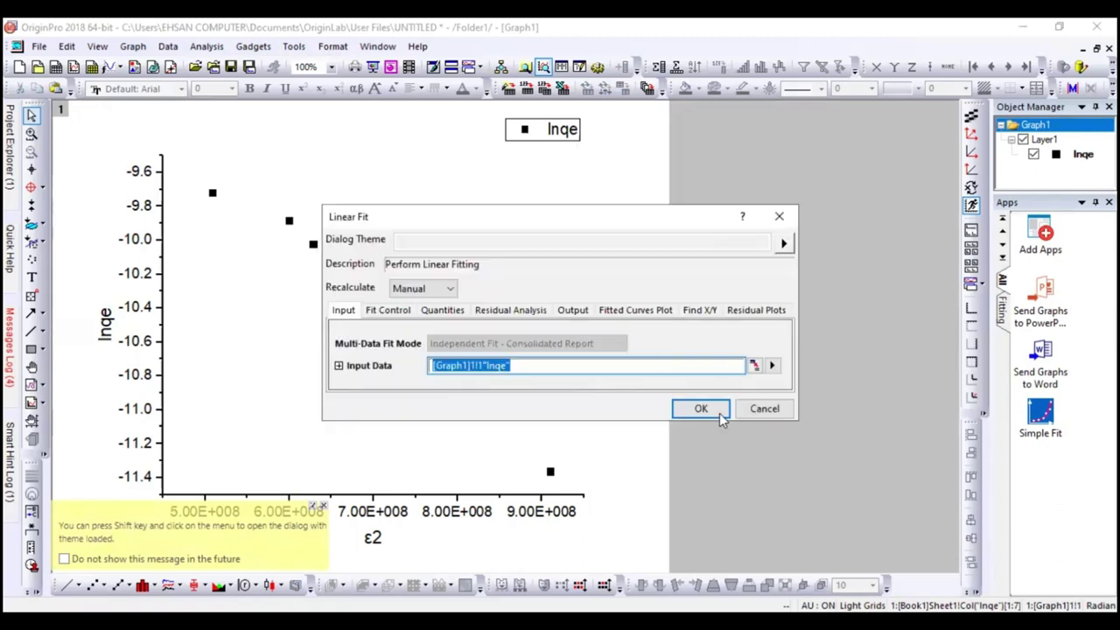
click(709, 416)
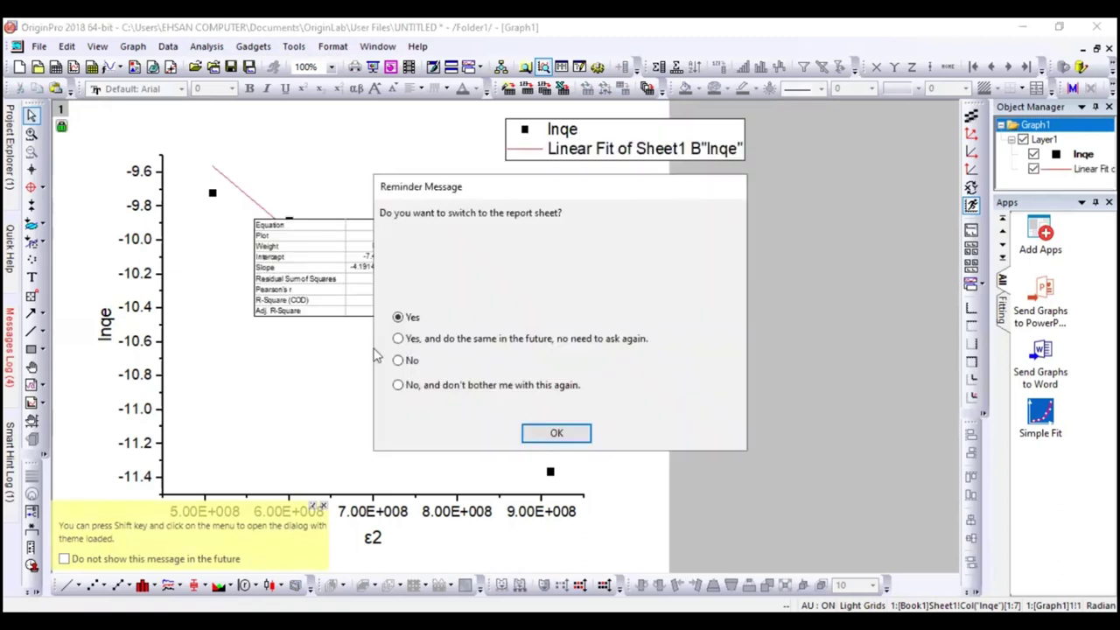
click(398, 362)
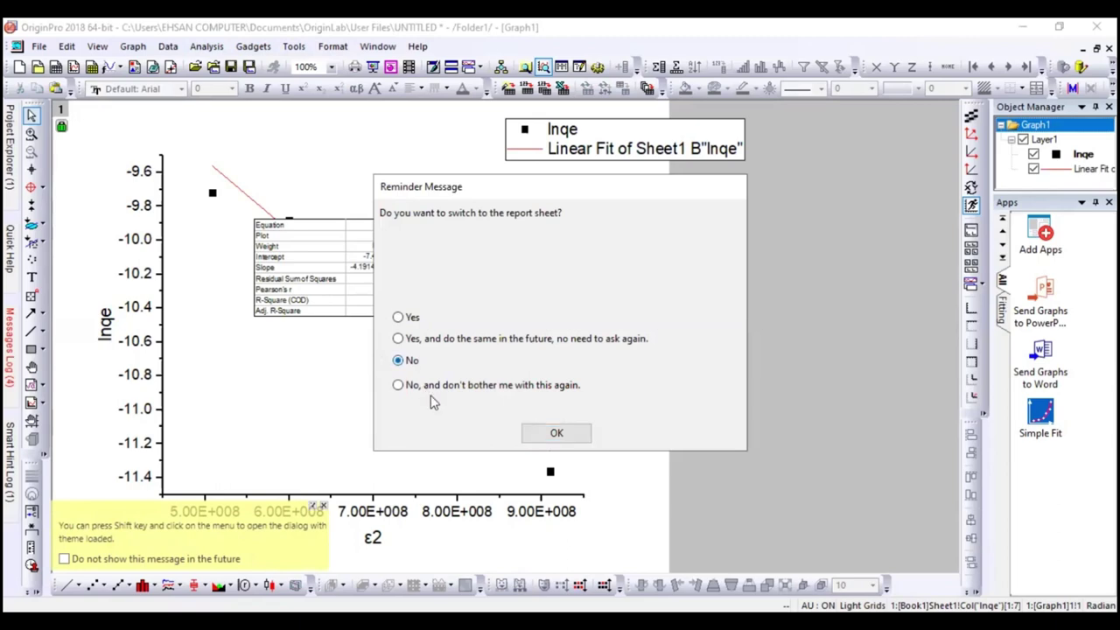
click(563, 433)
Move the fit results table clear of the fitted line, open it in its own window and access the Intercept value cell
click(333, 222)
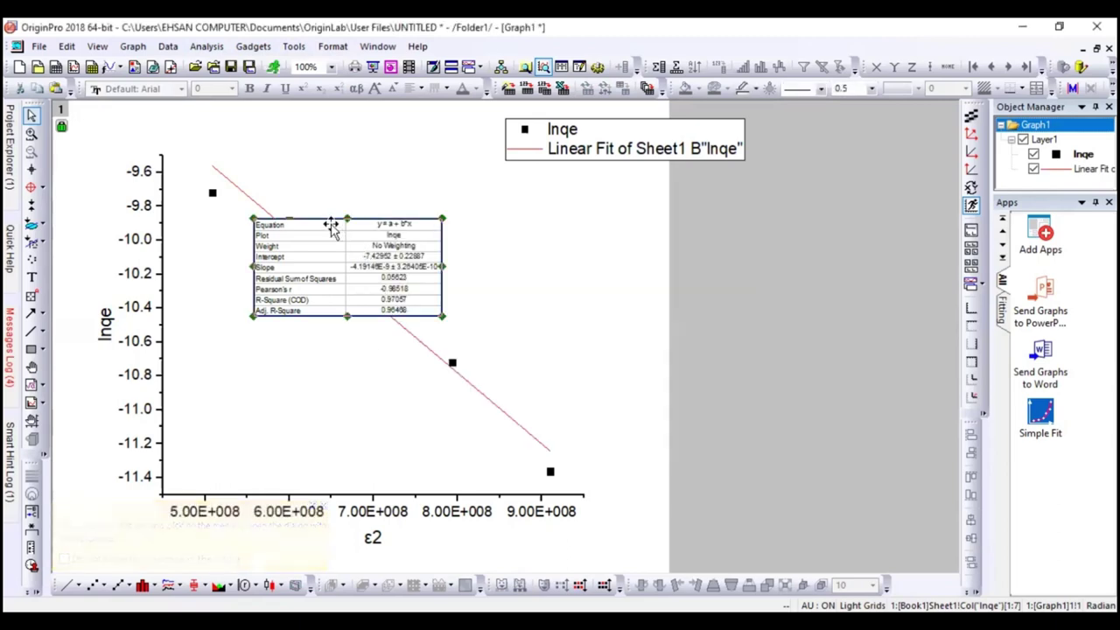
drag(330, 224, 505, 258)
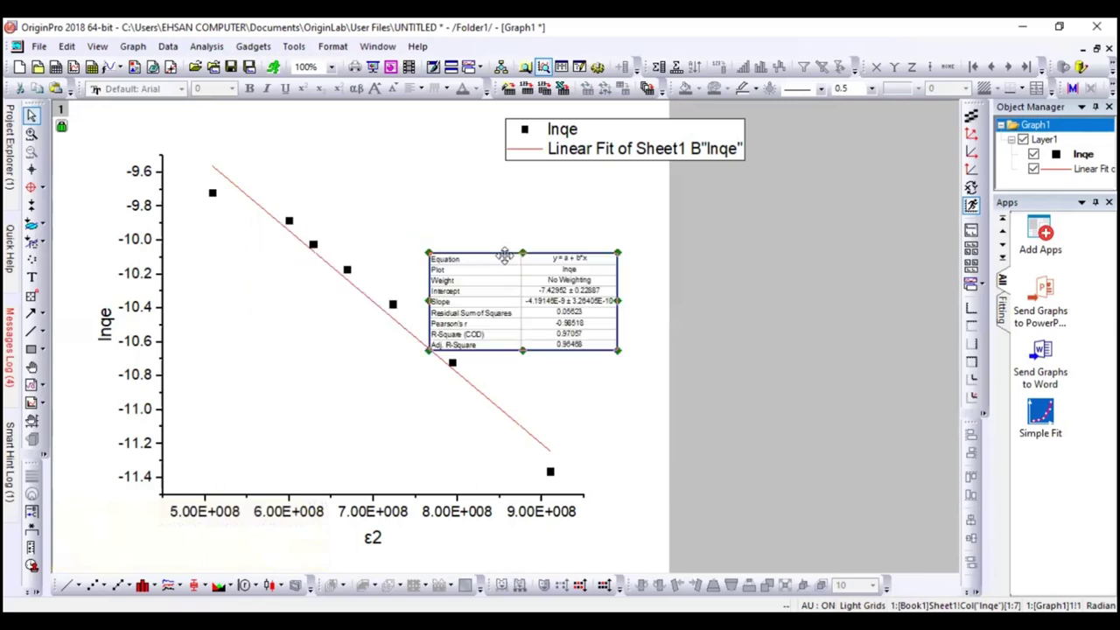
double_click(540, 340)
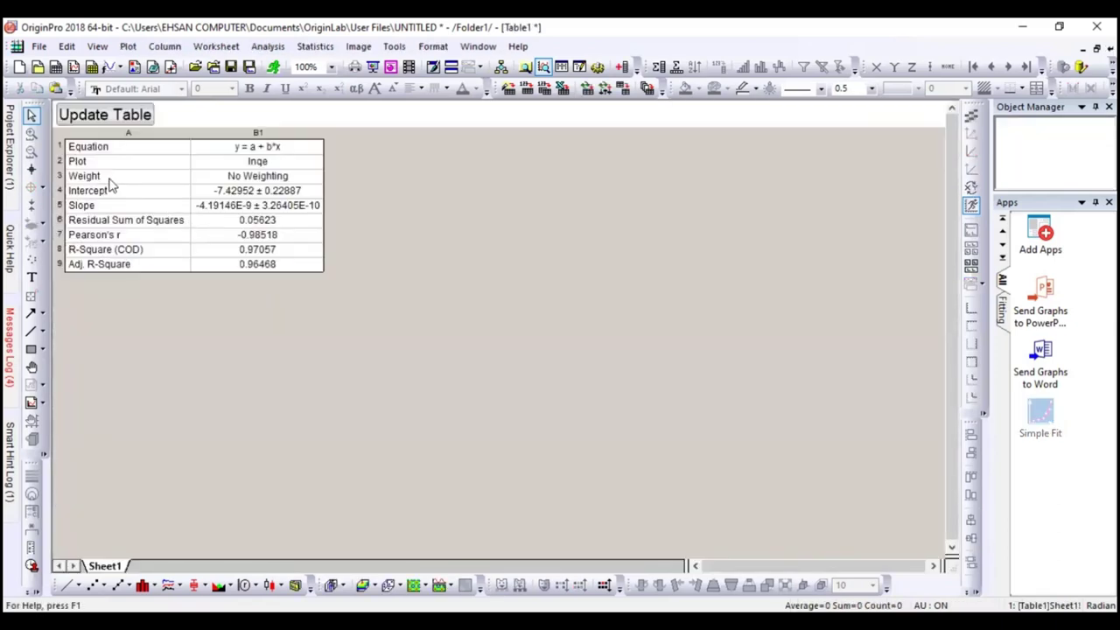
click(232, 193)
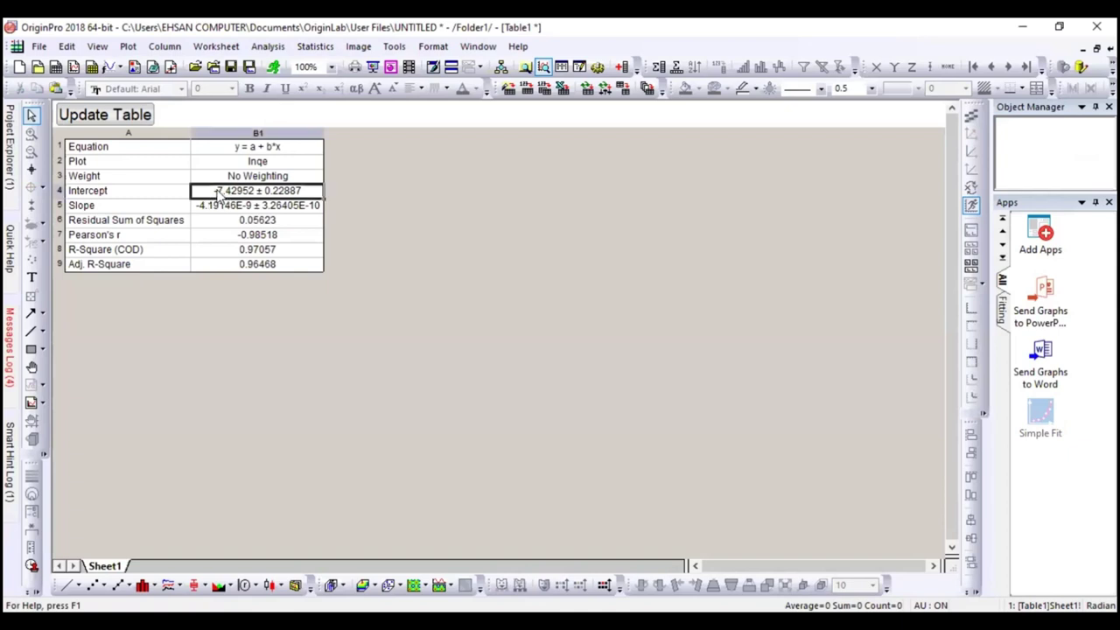
click(216, 190)
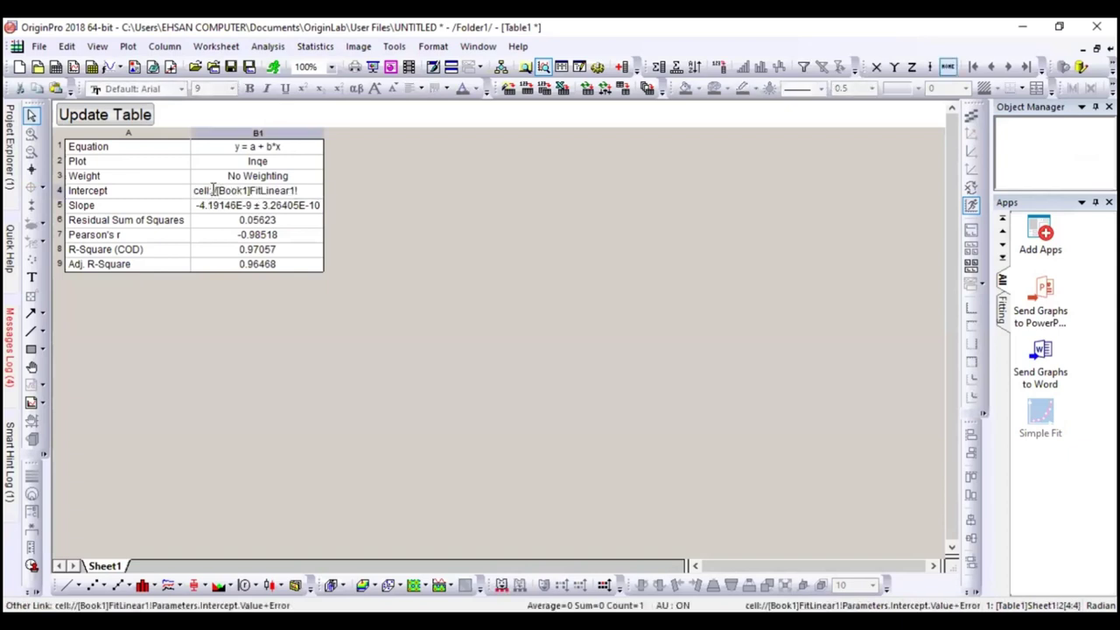
key(Return)
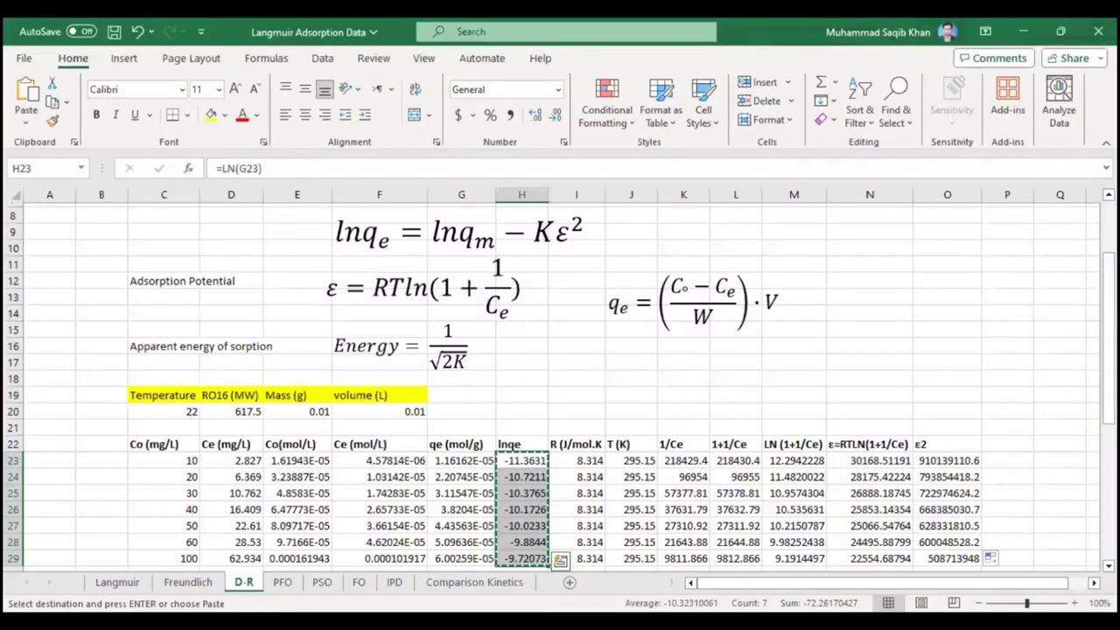
drag(1108, 263, 1109, 358)
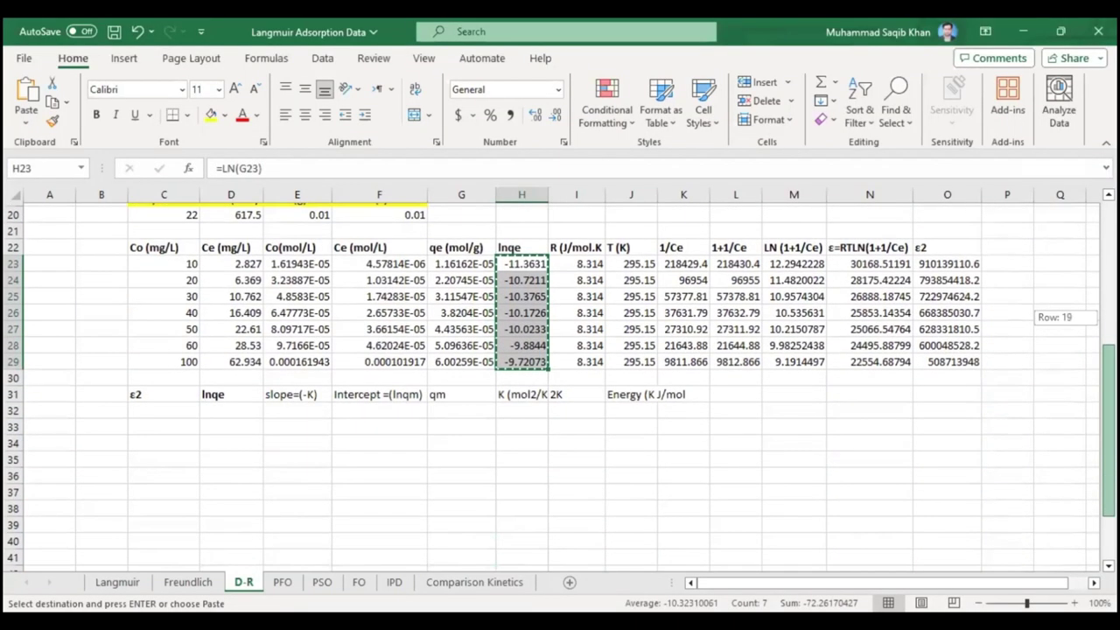
click(375, 408)
text(#NUM! #NUM! #NUM! #NUM! #NUM! #NUM! #NUM!)
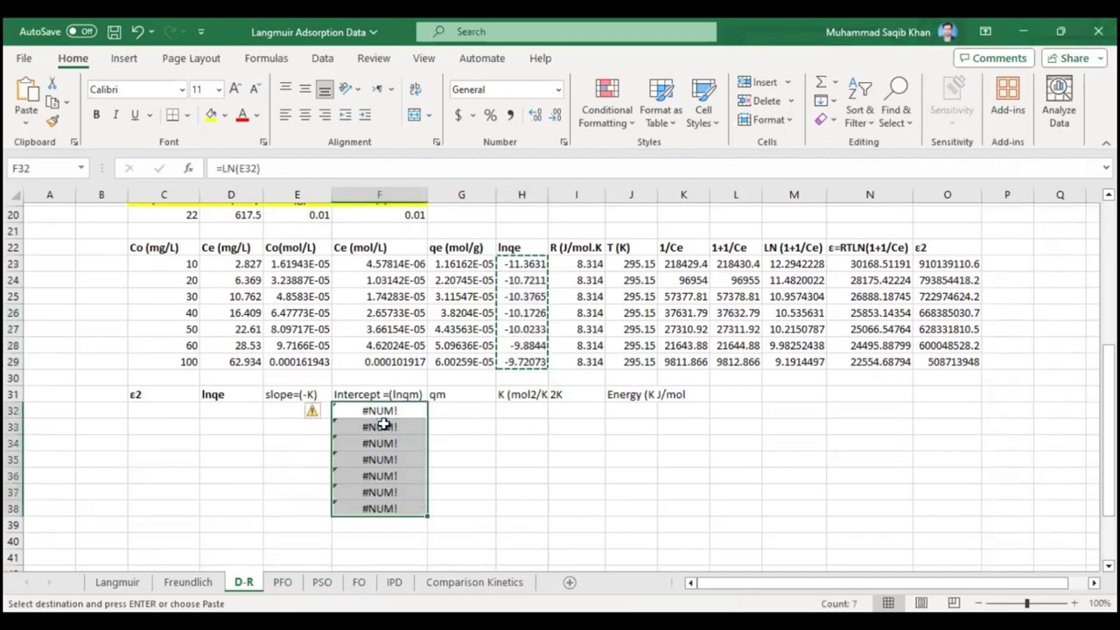
key(Delete)
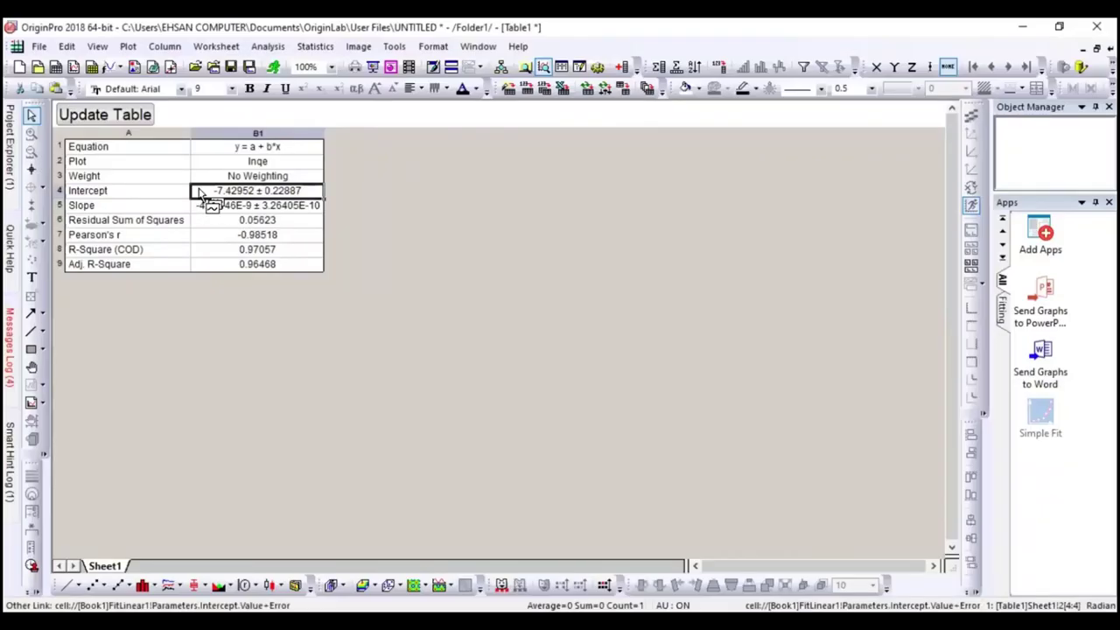
Copy the Intercept value from the OriginPro fit table into cell F32 of the Excel D-R sheet
right_click(200, 192)
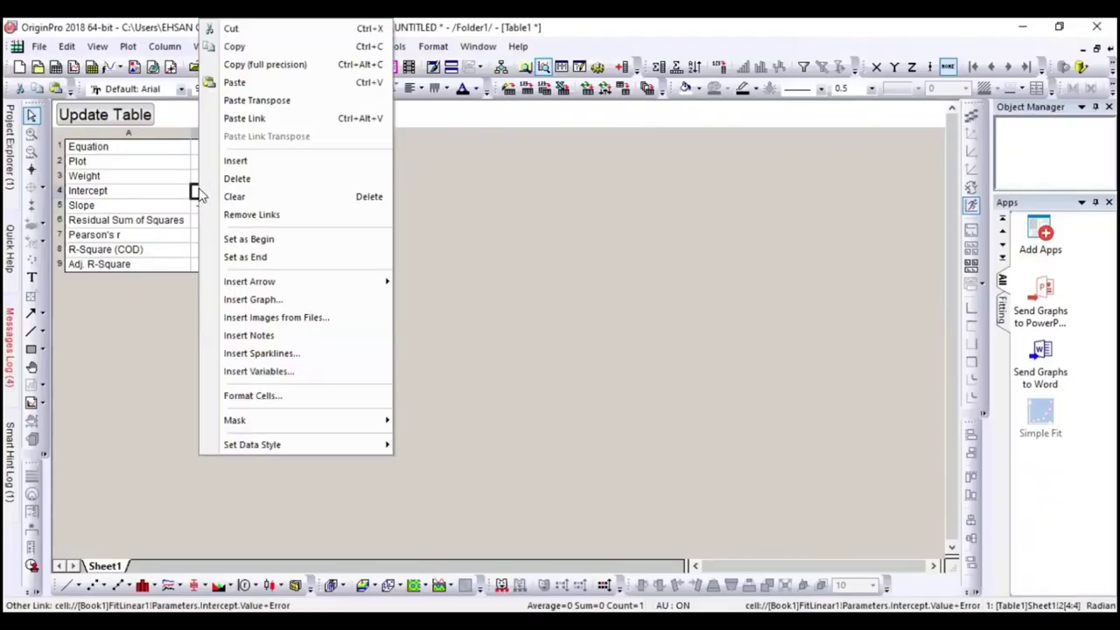
click(238, 49)
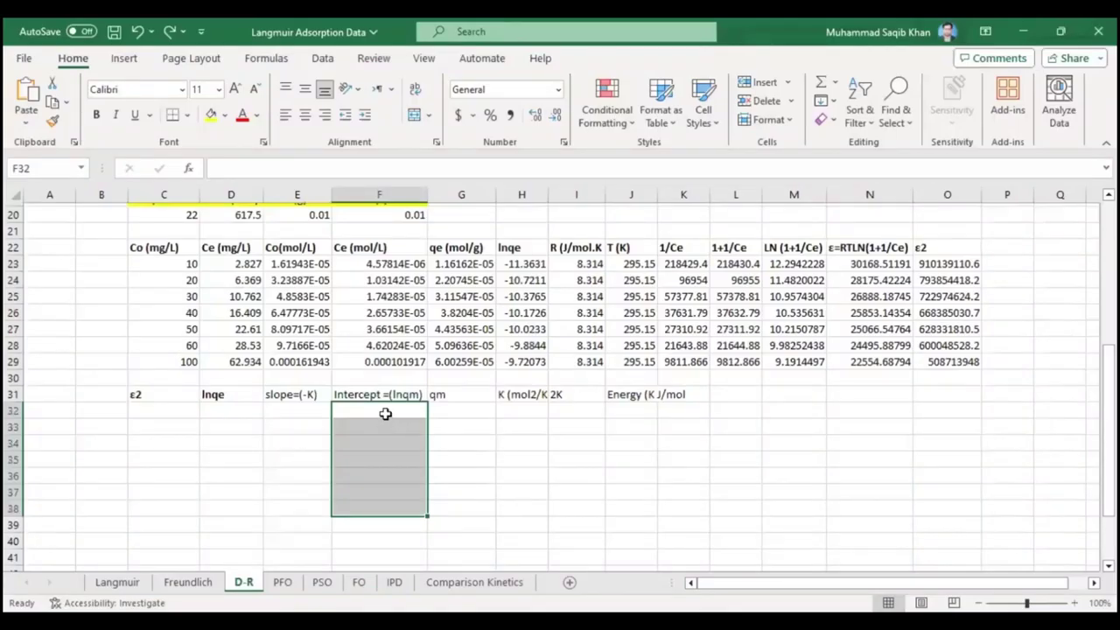
click(385, 413)
key(ctrl+v)
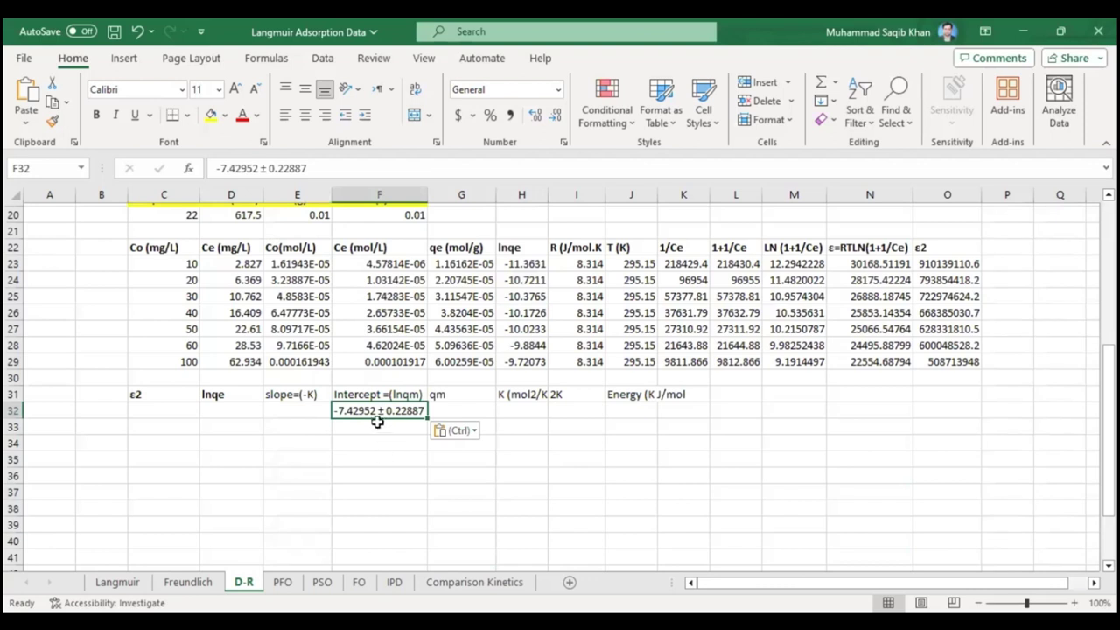
Remove the ± error term from the intercept in cell F32, leaving only -7.42952
double_click(374, 411)
key(Delete)
key(Delete)
key(Delete)
key(Delete)
key(Delete)
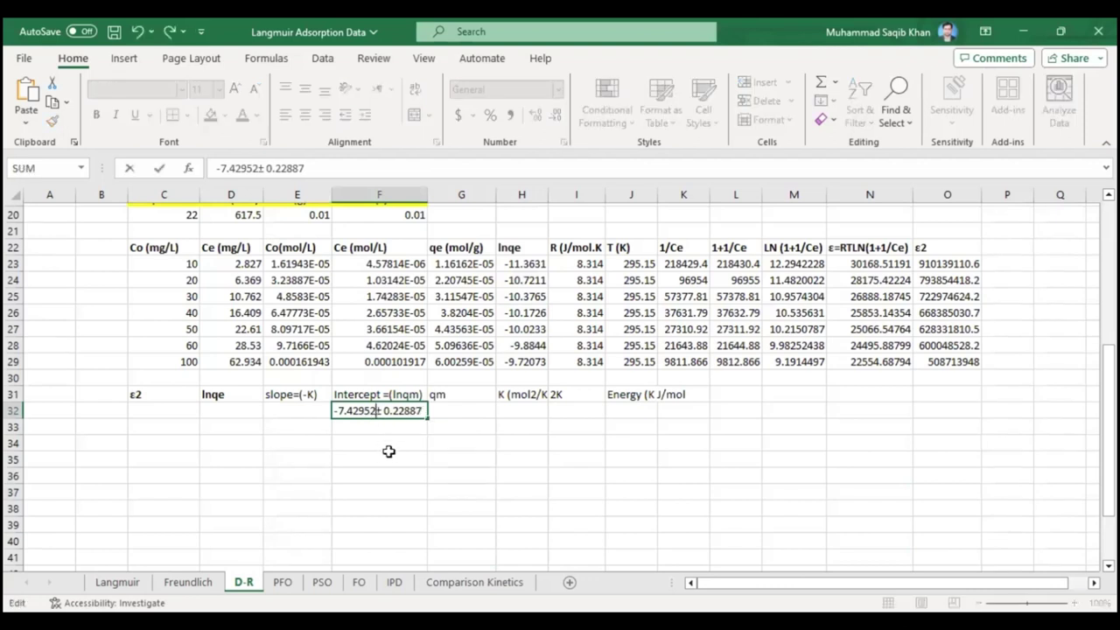
key(Delete)
key(Delete)
key(Delete)
key(Delete)
key(Delete)
click(374, 443)
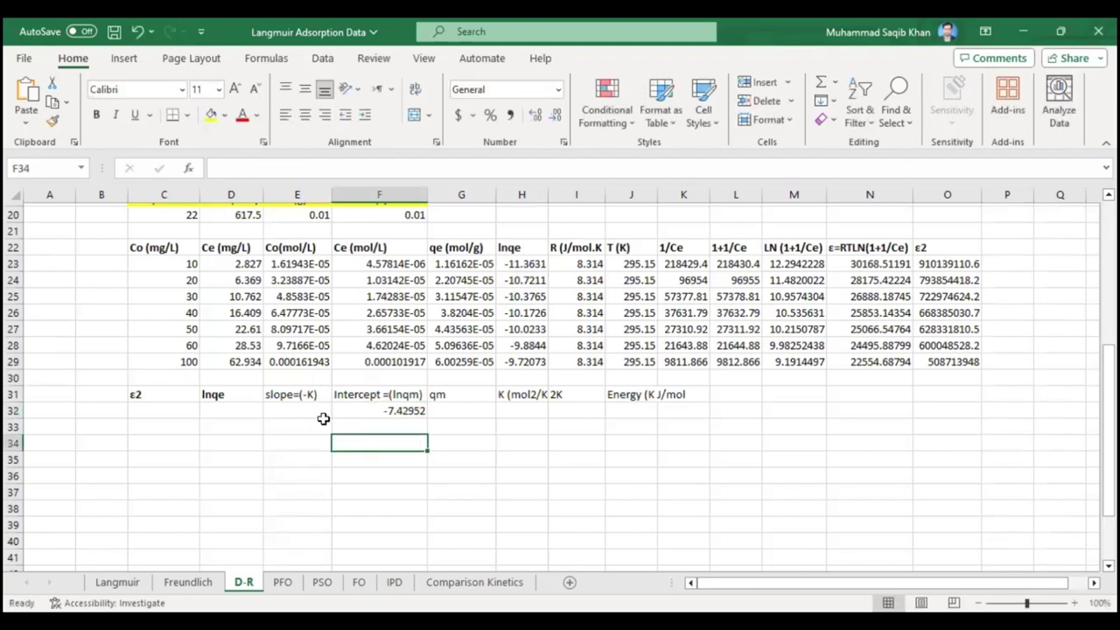
Copy the Slope value from the OriginPro fit table into Excel cell E32 under slope=(-K)
click(299, 408)
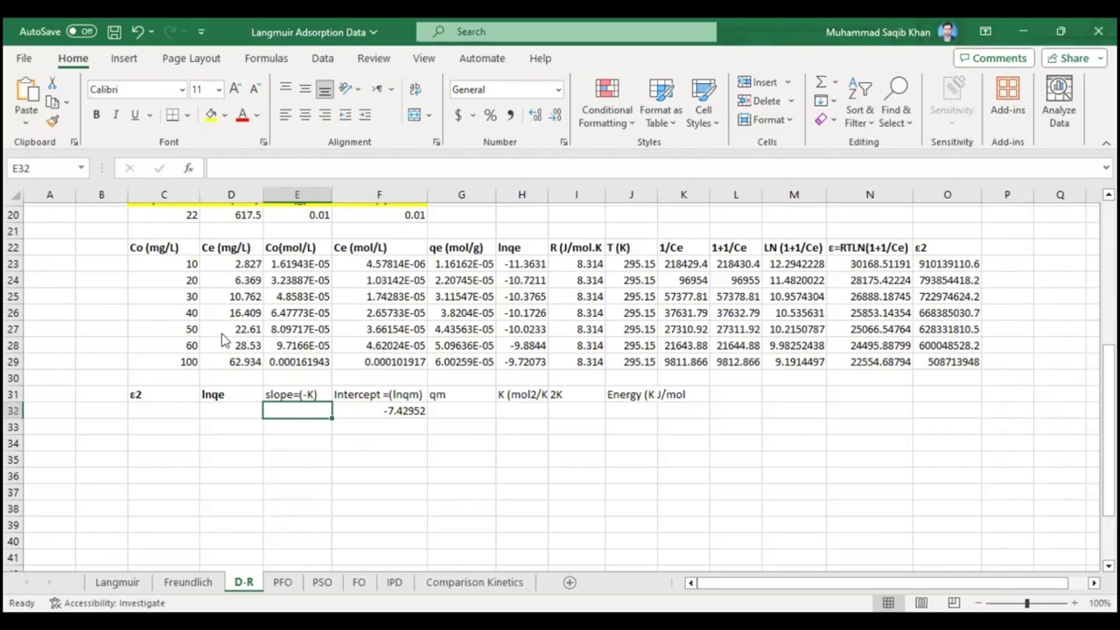
key(alt+Tab)
key(F2)
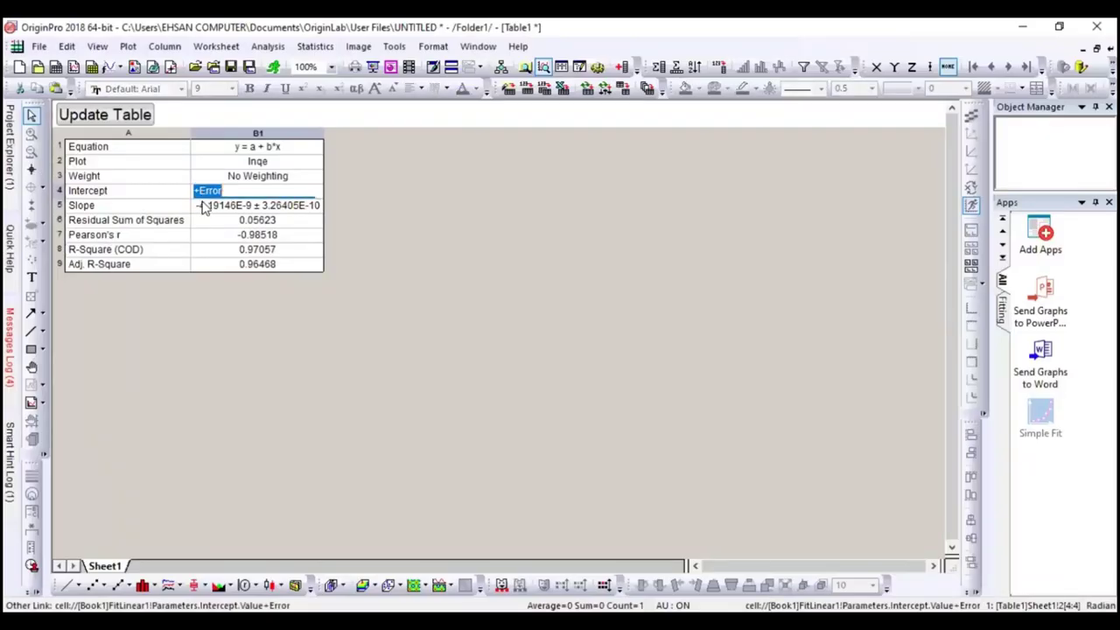
click(201, 210)
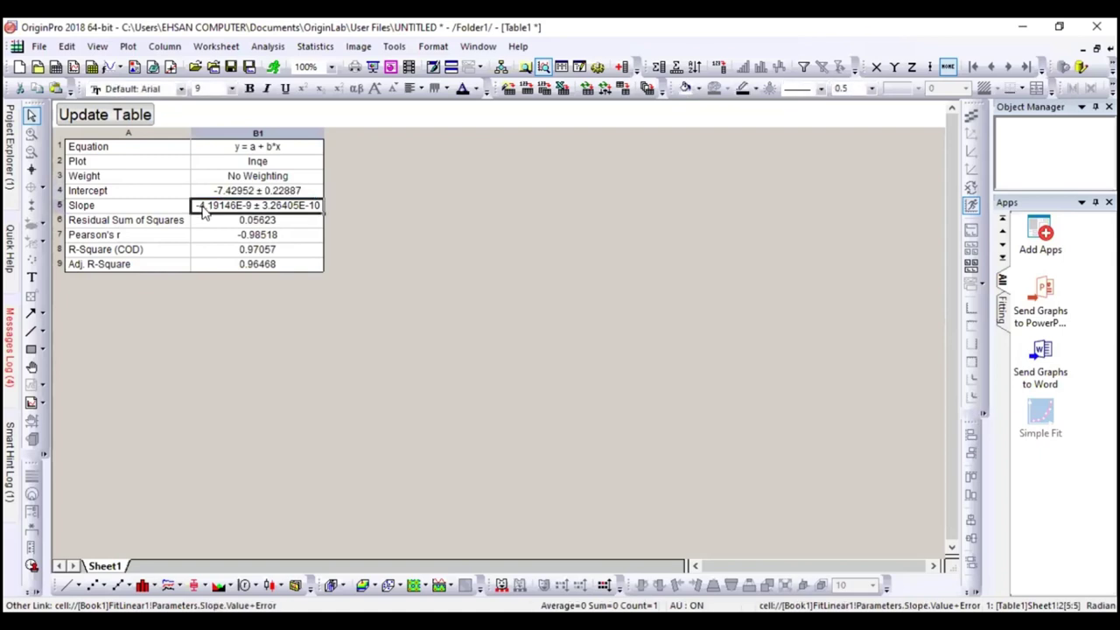
right_click(201, 210)
click(238, 44)
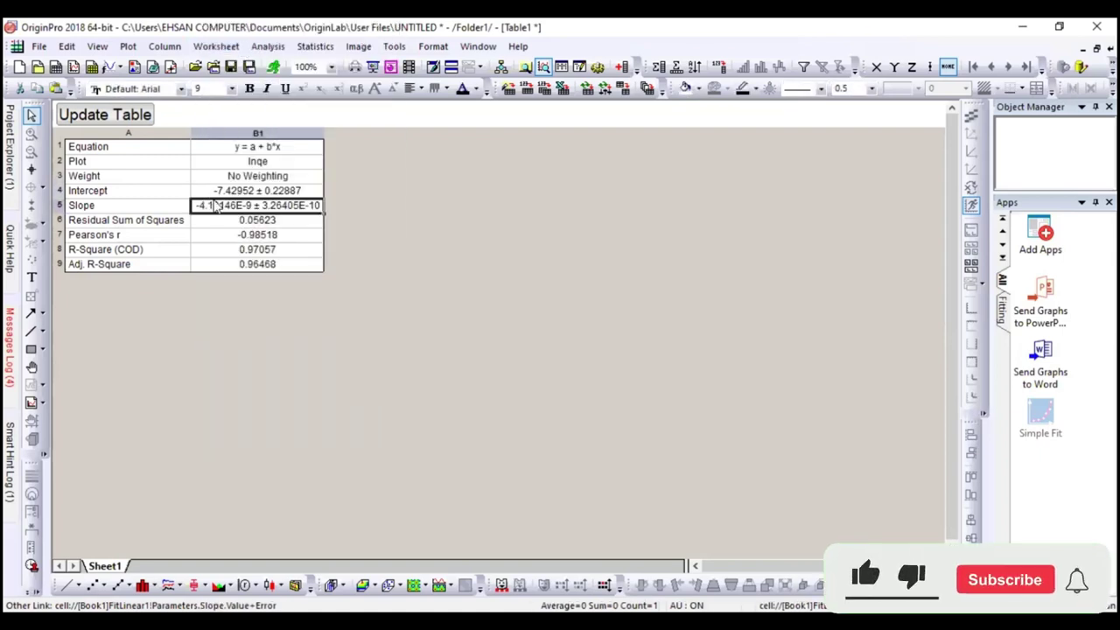
right_click(216, 205)
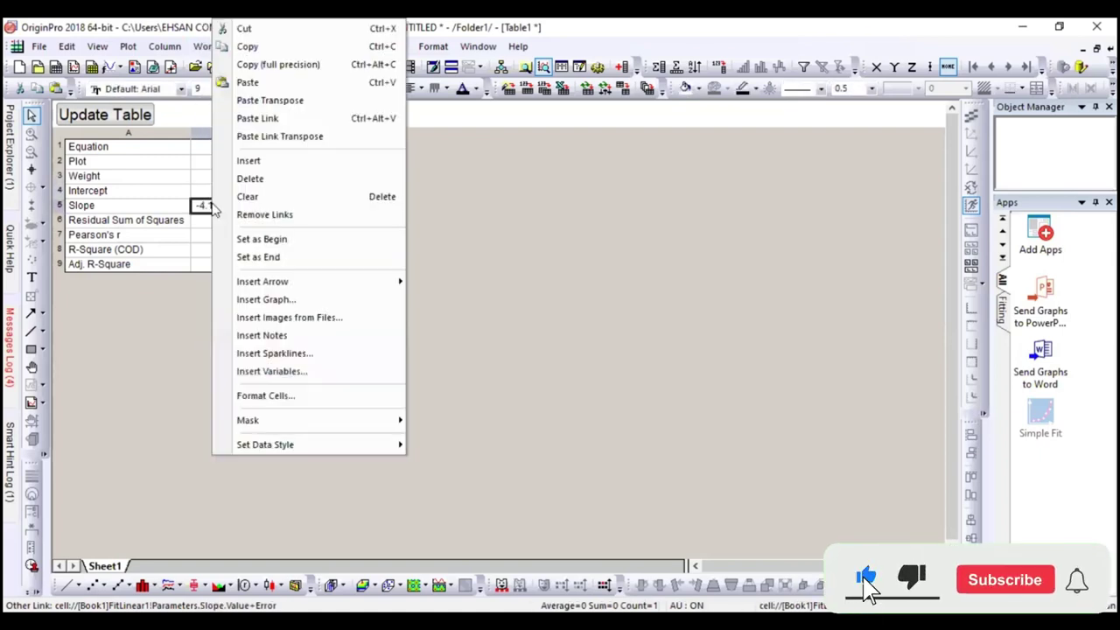
click(264, 49)
key(alt+Tab)
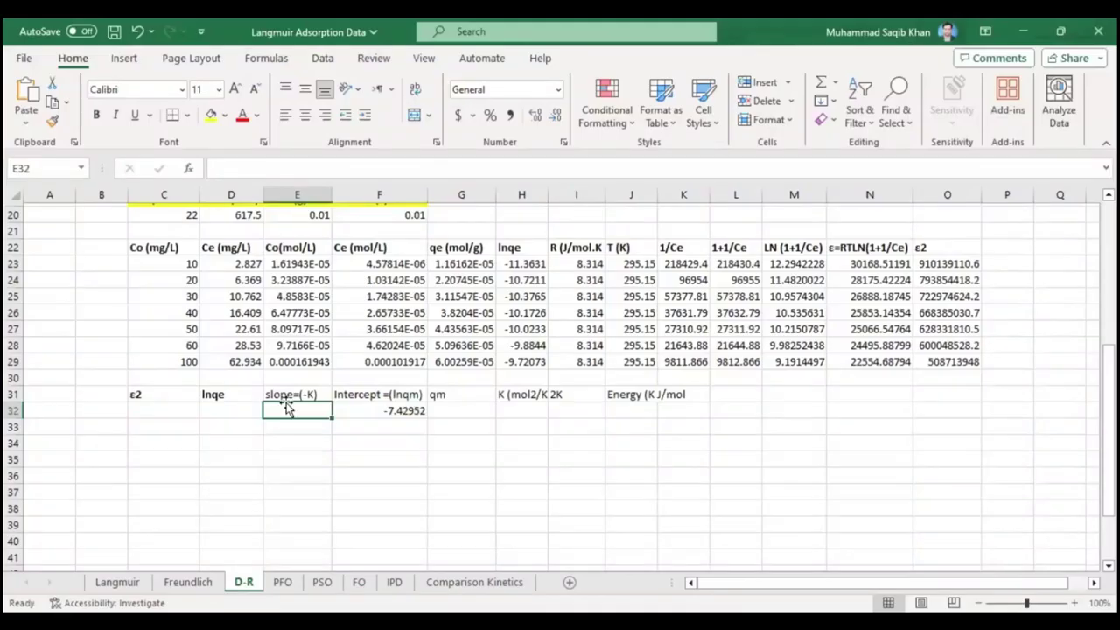
key(ctrl+v)
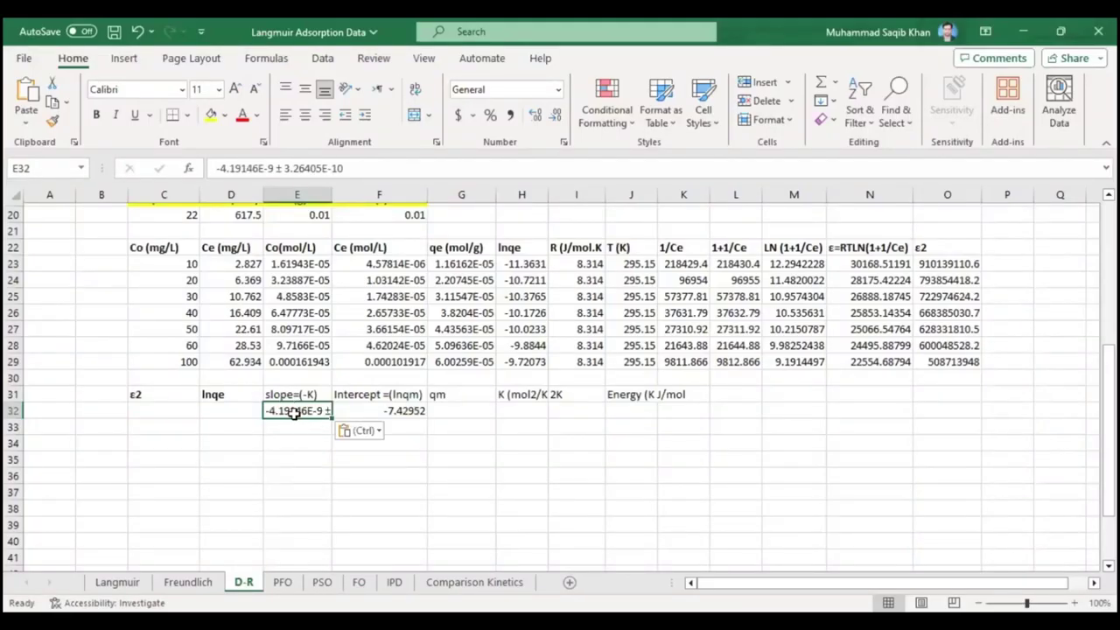
Strip the ± error term from the slope in cell E32 so only -4.19146E-9 remains
key(Down)
key(Down)
key(Down)
key(Right)
click(277, 410)
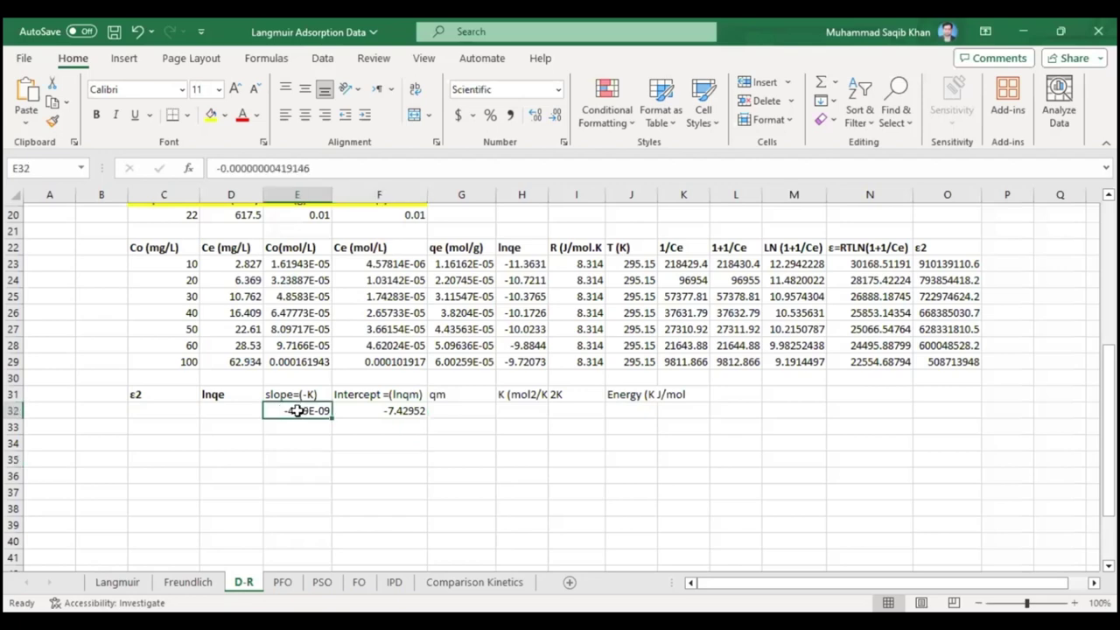
click(359, 411)
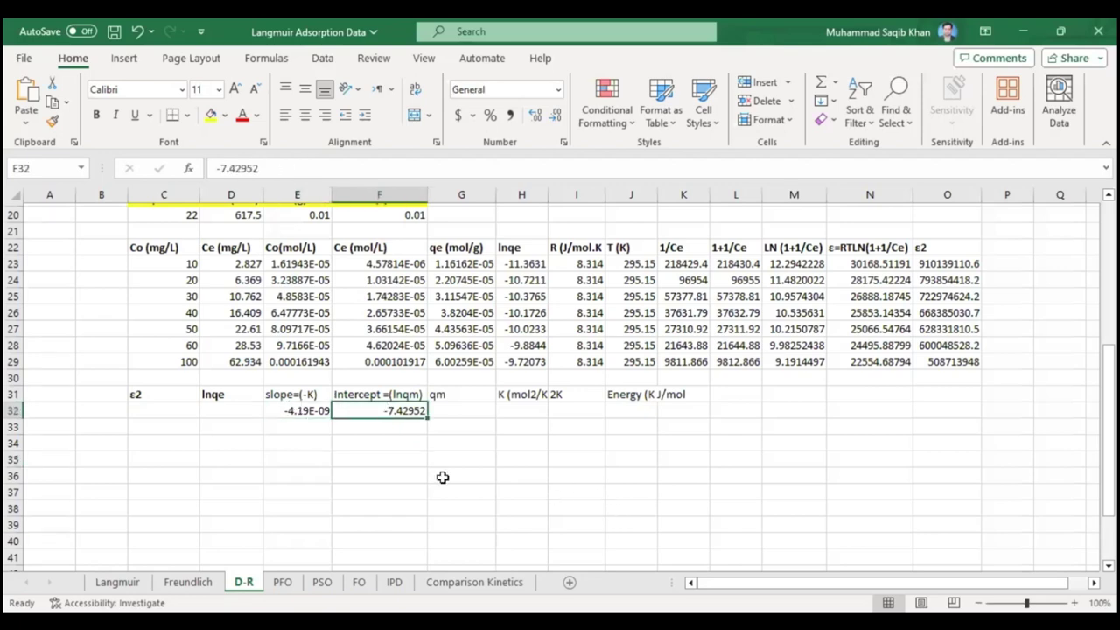
Check the -K term in the linear D-R equation and calculate K in cell H32 with =-1*E32
drag(1108, 431, 1108, 300)
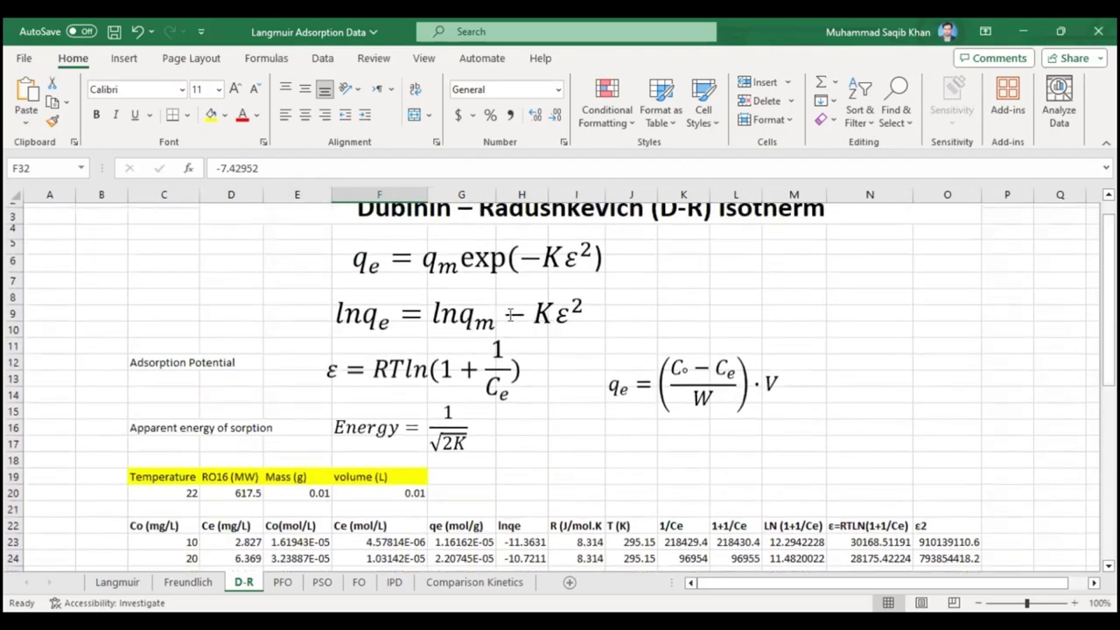
double_click(504, 315)
click(553, 316)
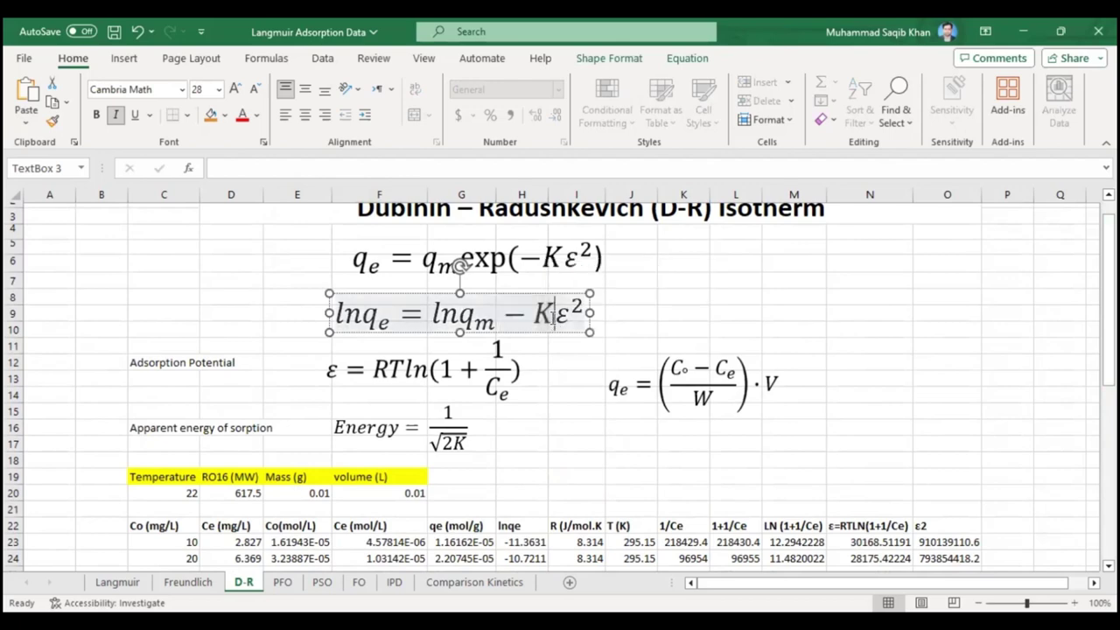
double_click(512, 315)
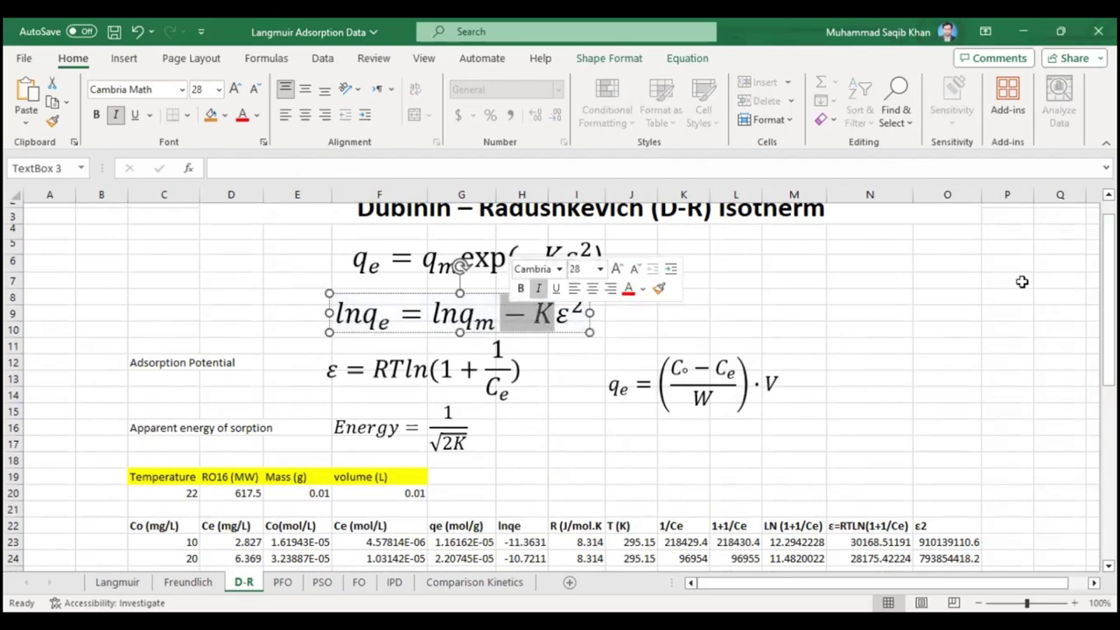
drag(1108, 289, 1108, 403)
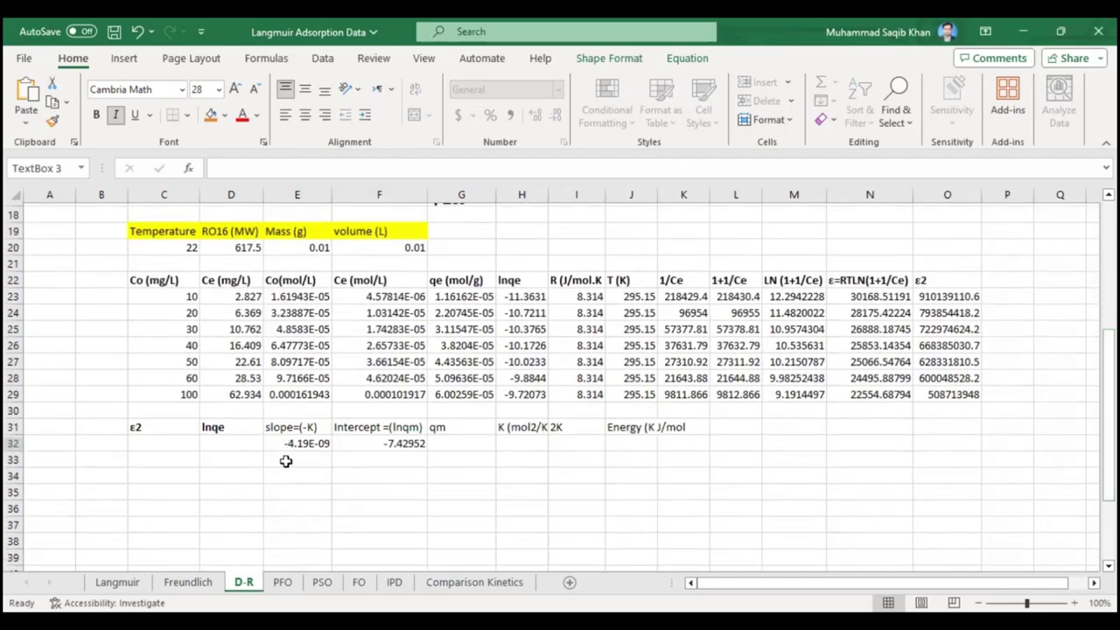
click(516, 443)
text(=)
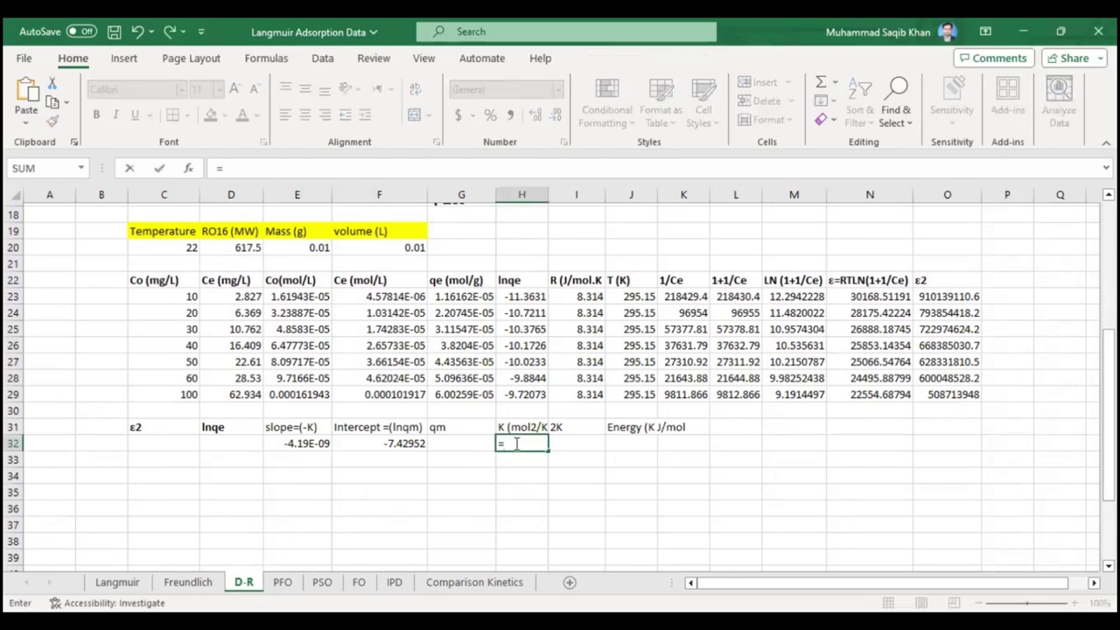
text(-1*)
click(289, 443)
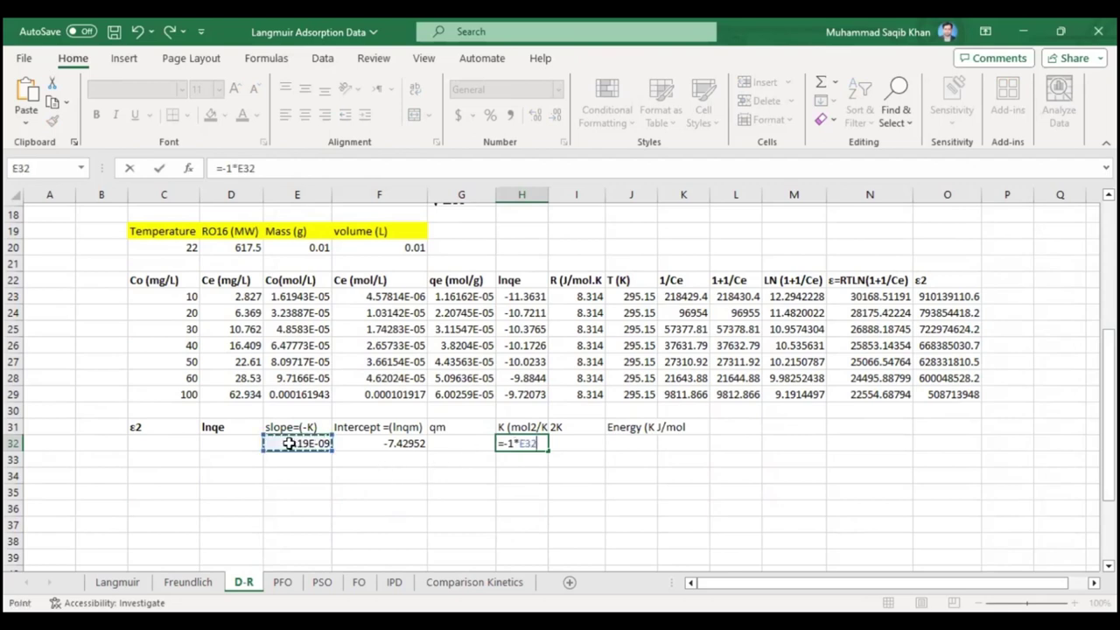
key(Return)
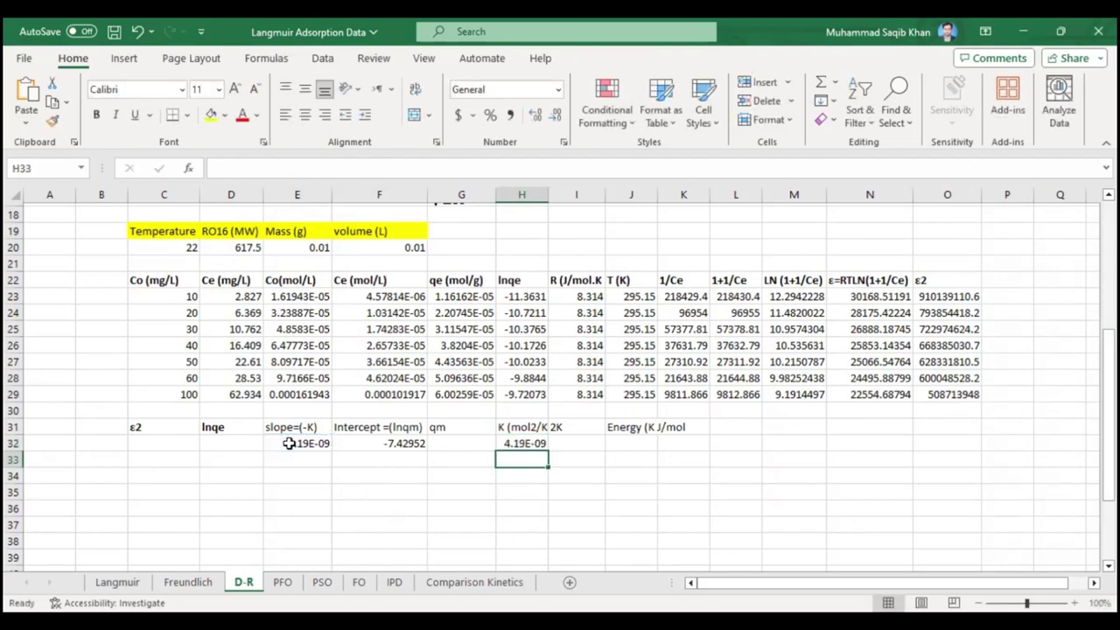
click(506, 443)
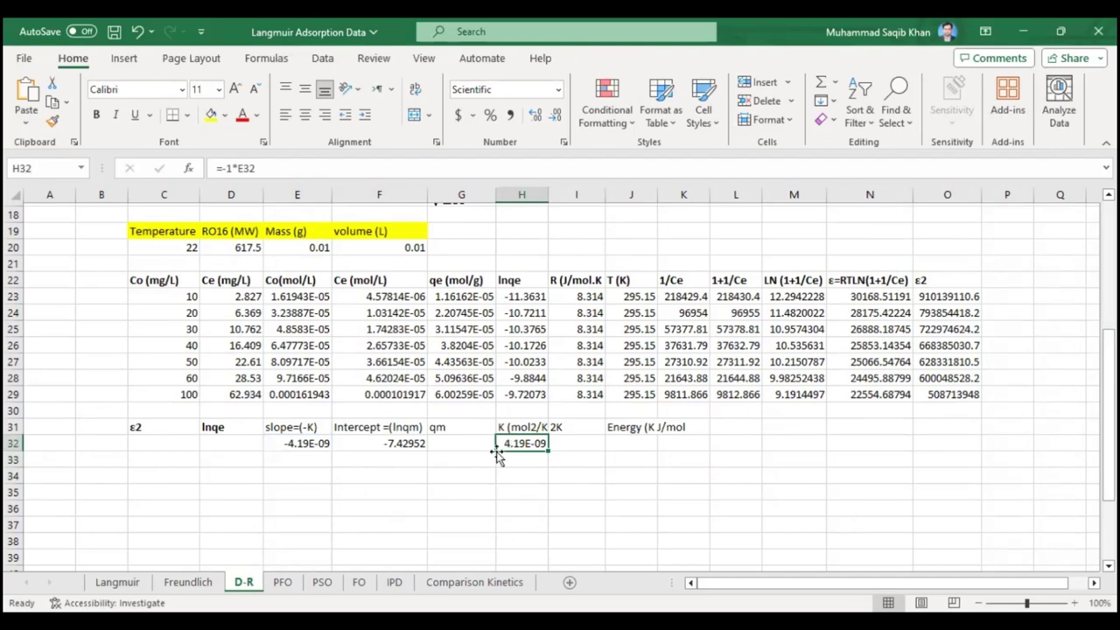
Calculate qm in cell G32 from the intercept with the formula =EXP(F32)
click(458, 444)
drag(1109, 438, 1108, 332)
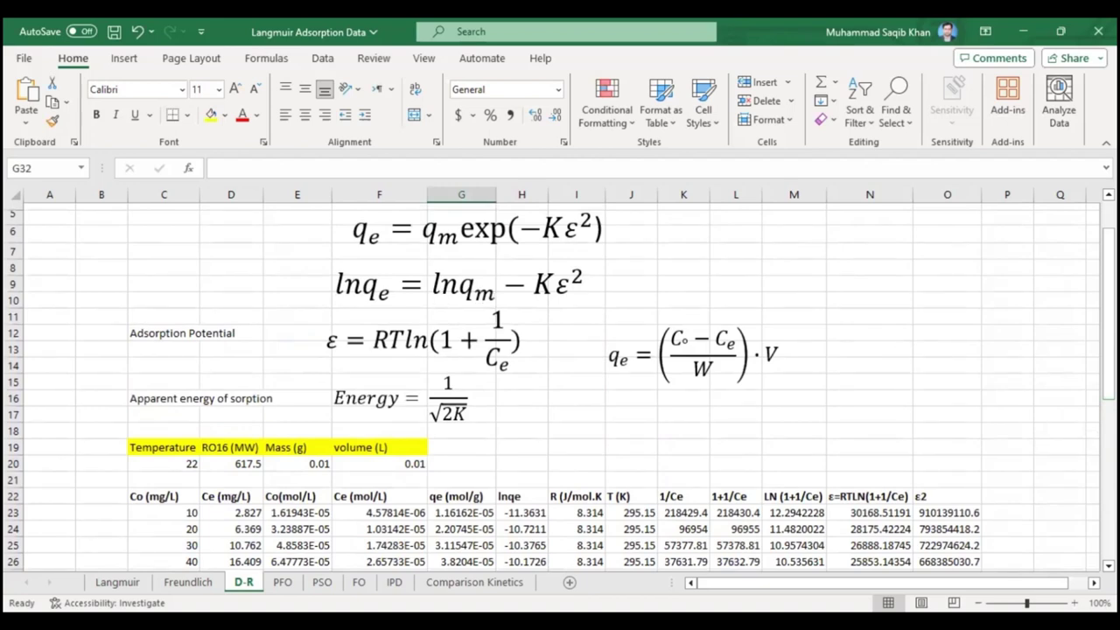
drag(1109, 313, 1108, 460)
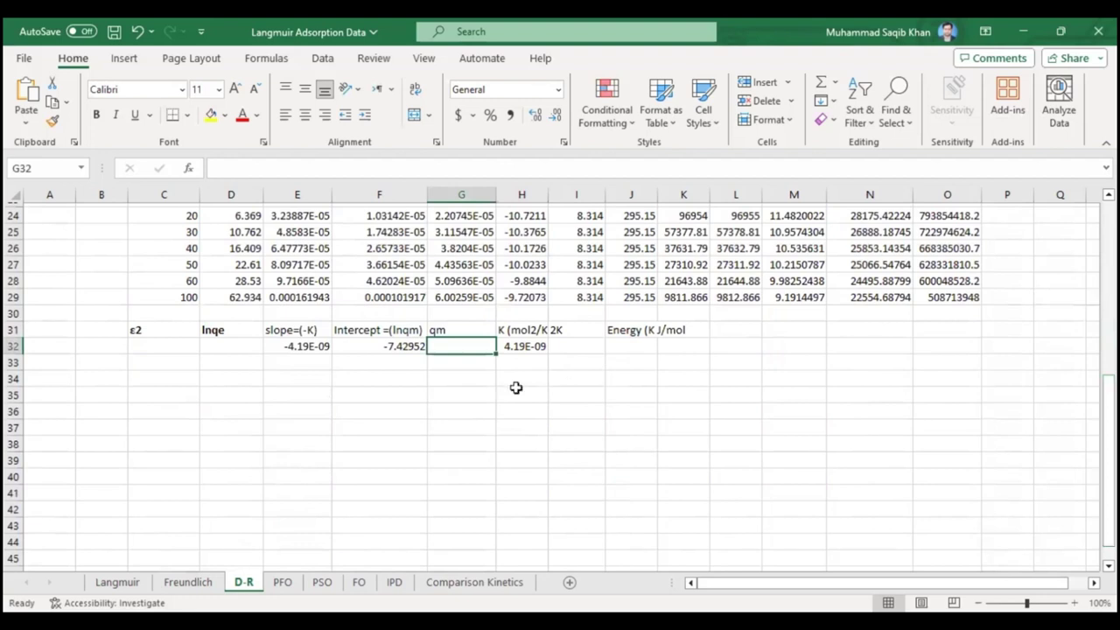
text(=)
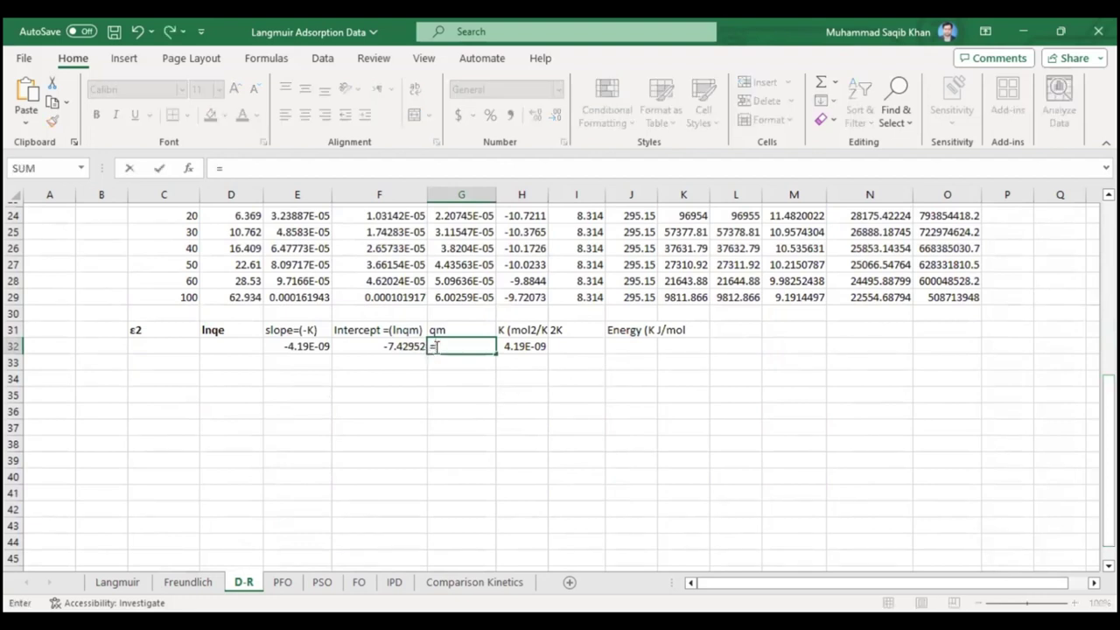
text(exp)
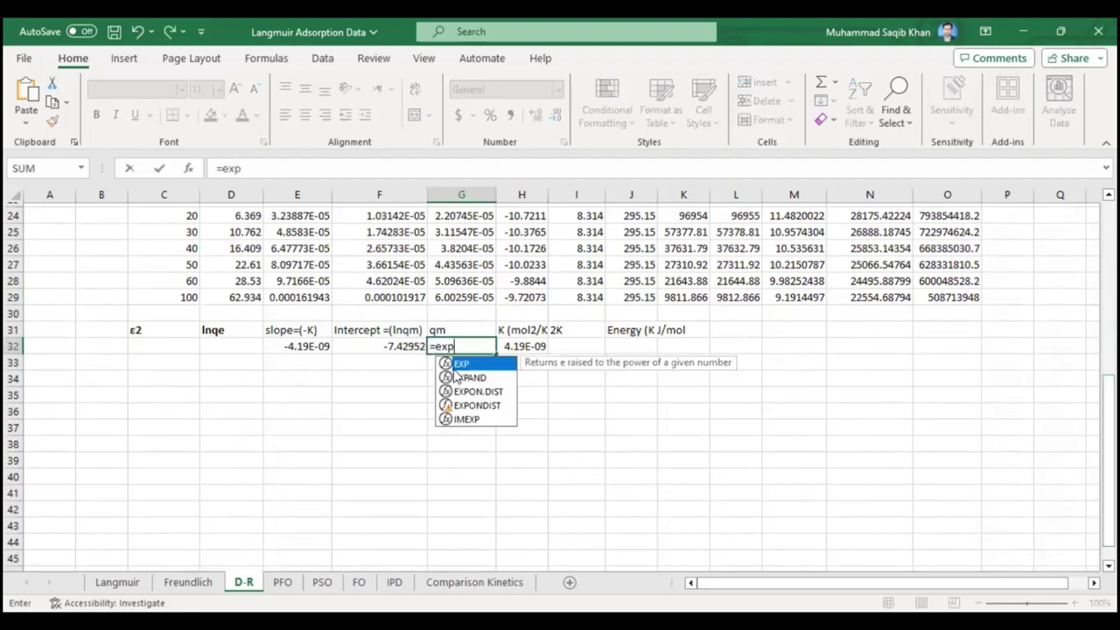
double_click(455, 367)
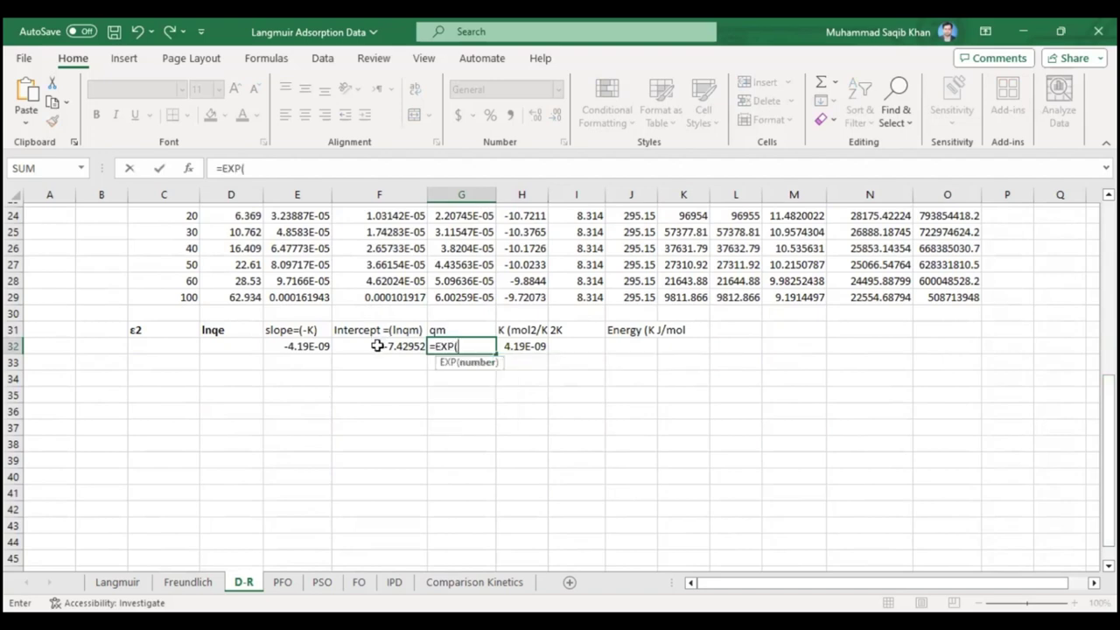
click(376, 347)
text())
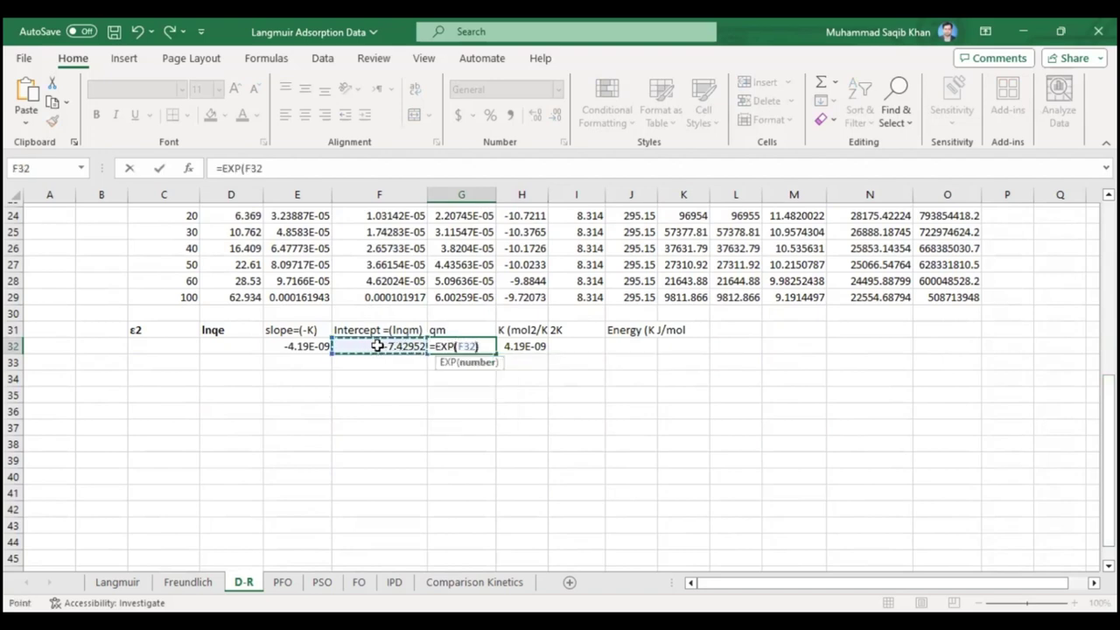
key(Return)
click(463, 347)
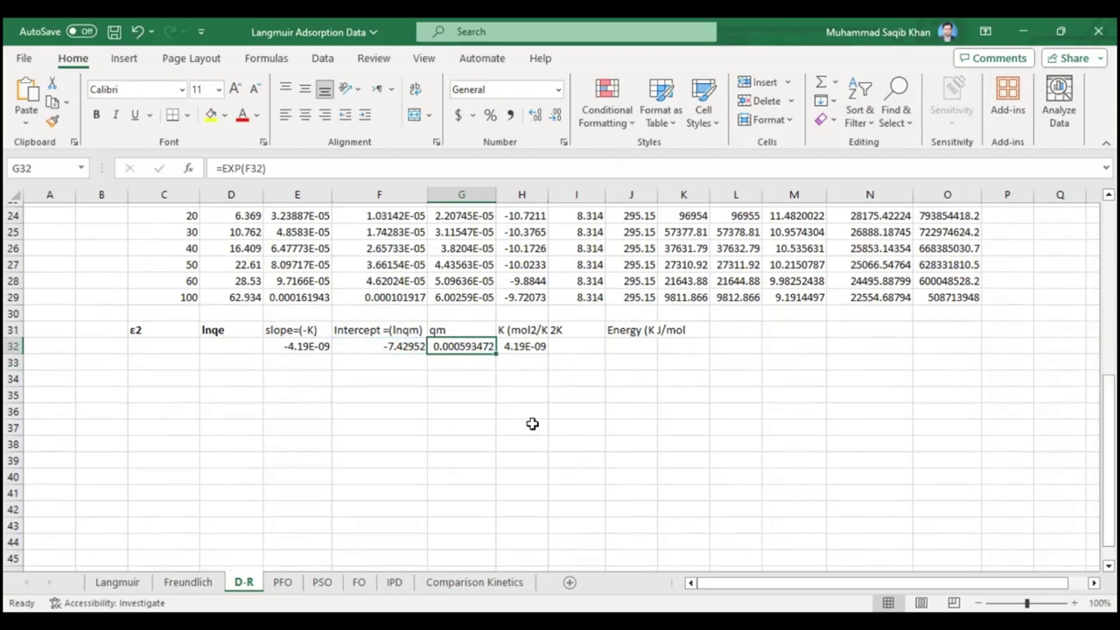
Calculate 2K in cell I32 with the formula =2*H32
click(564, 348)
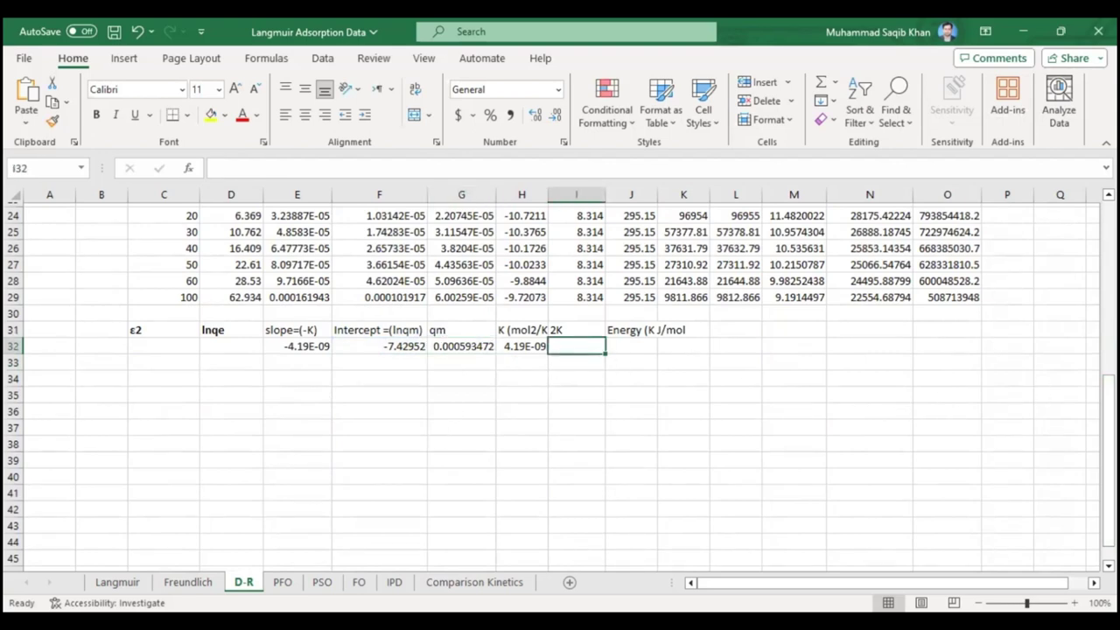
drag(1107, 547, 1107, 407)
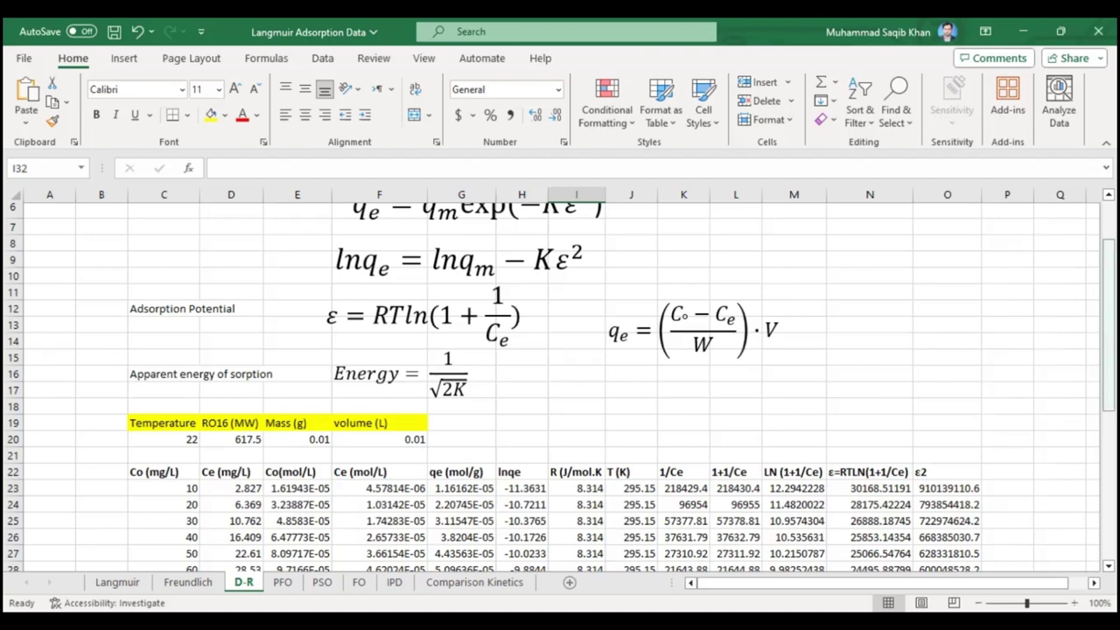
drag(1107, 223, 1107, 332)
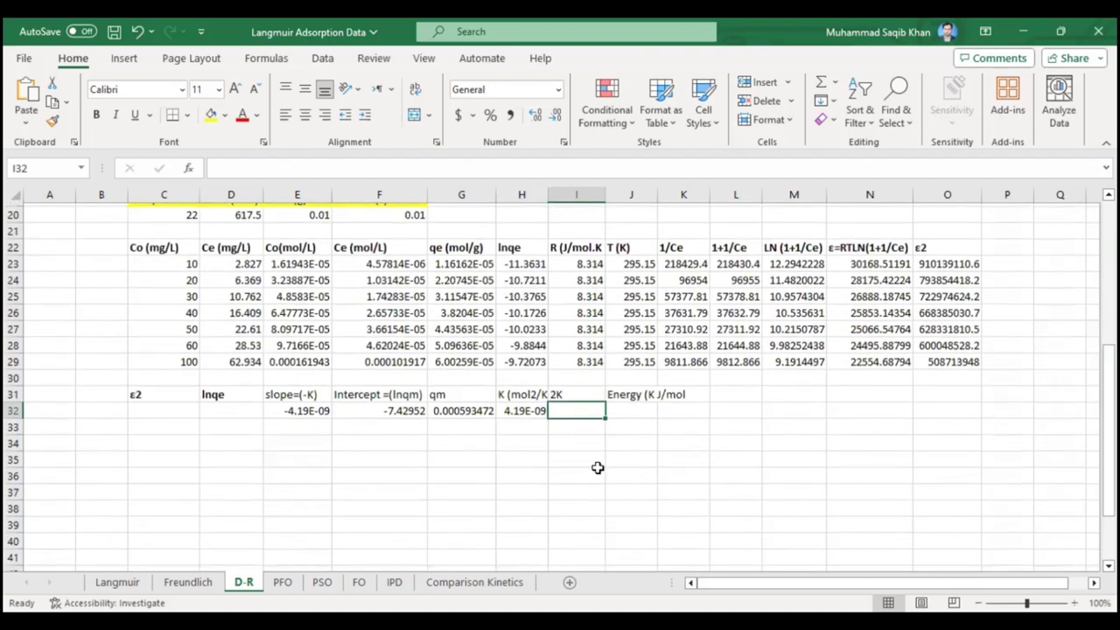
text(=)
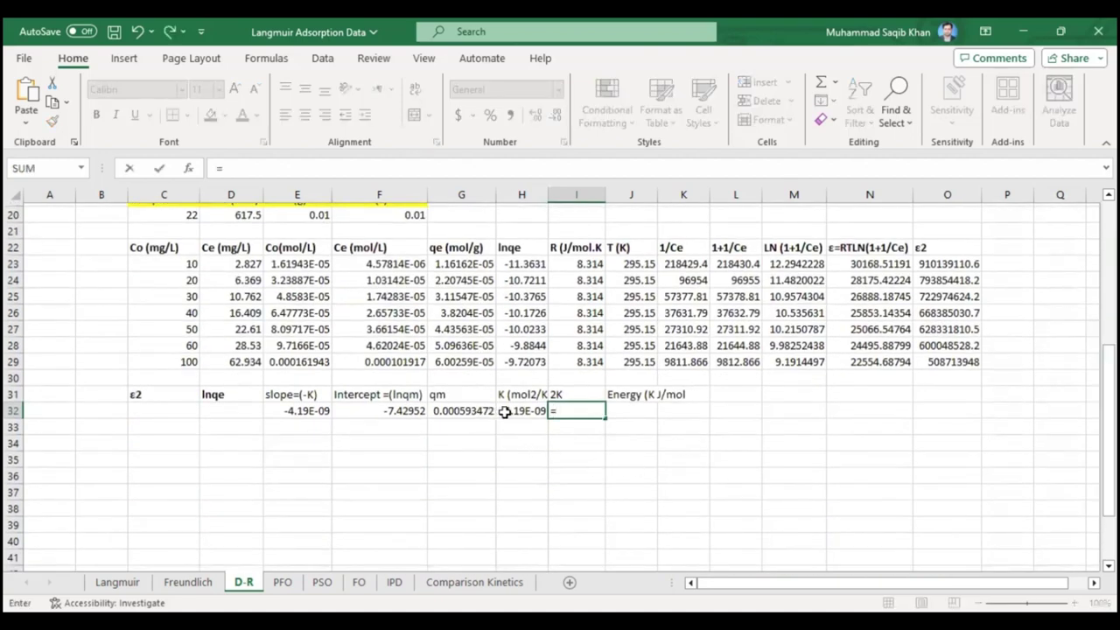
text(2*)
click(507, 411)
key(ctrl+Return)
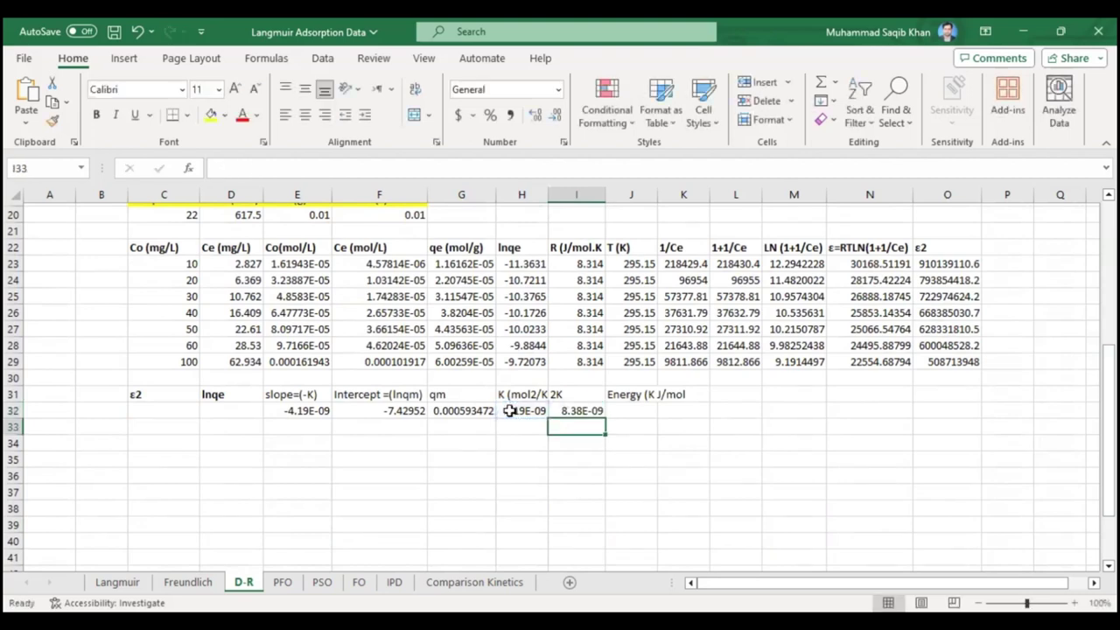
Check the apparent energy of sorption equation and calculate the energy in cell J32 with =1/SQRT(I32)
click(616, 413)
scroll(618, 420, up, 1)
drag(1108, 452, 1108, 361)
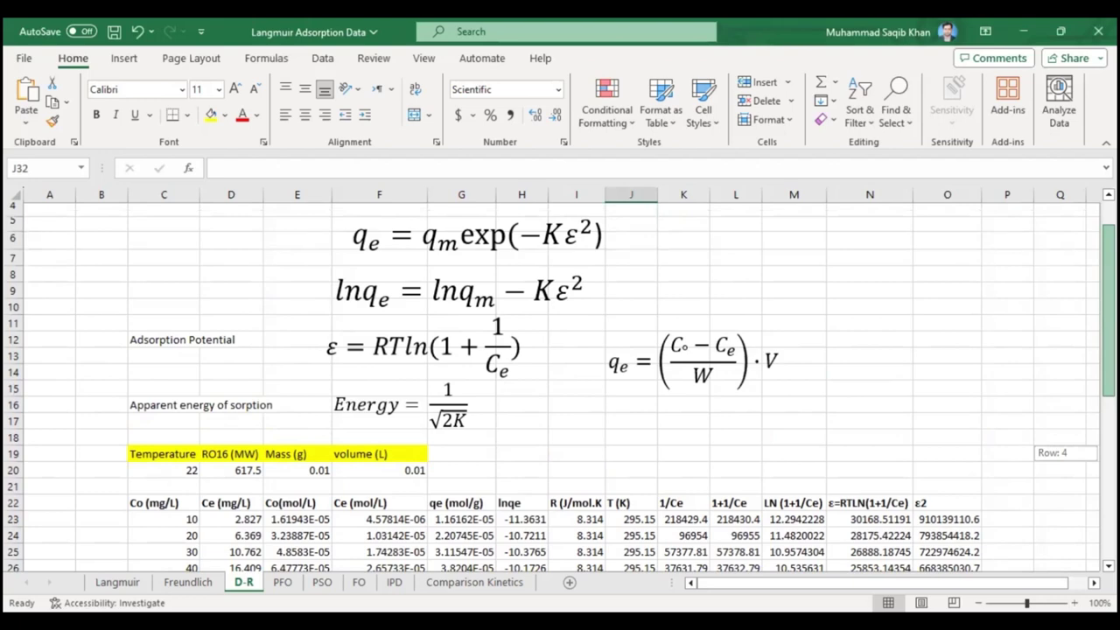
drag(1108, 361, 1108, 449)
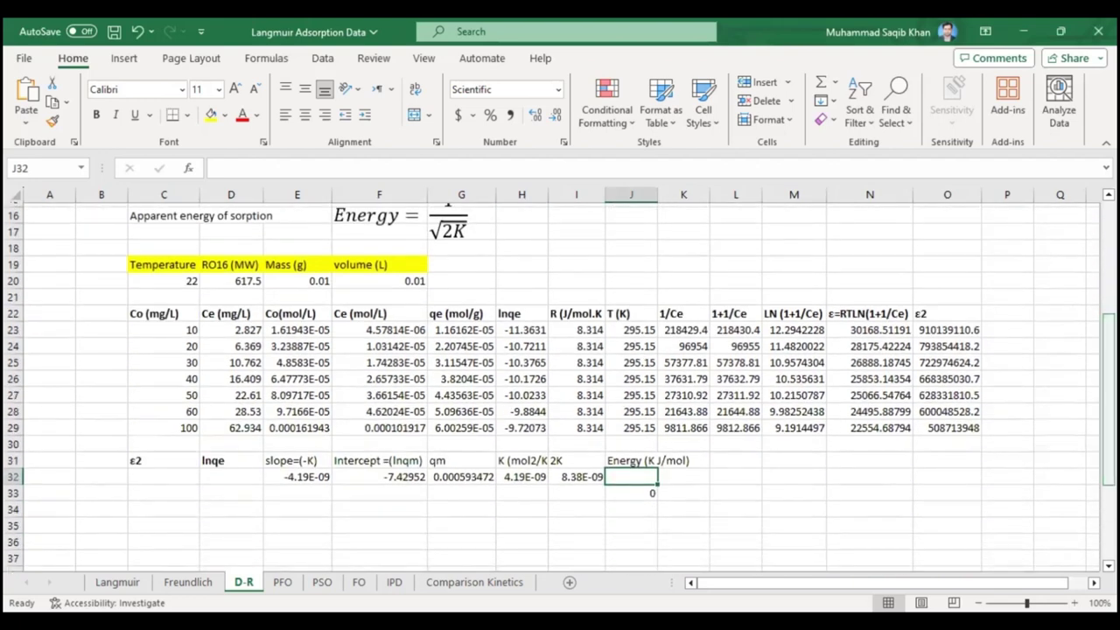
text(=1)
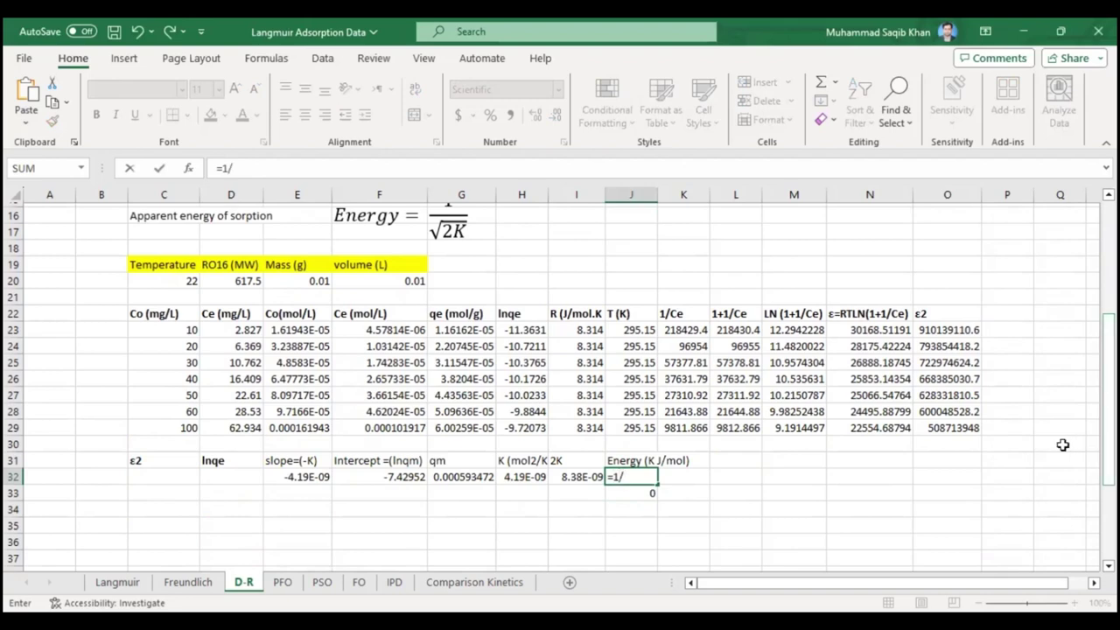
text(/sq)
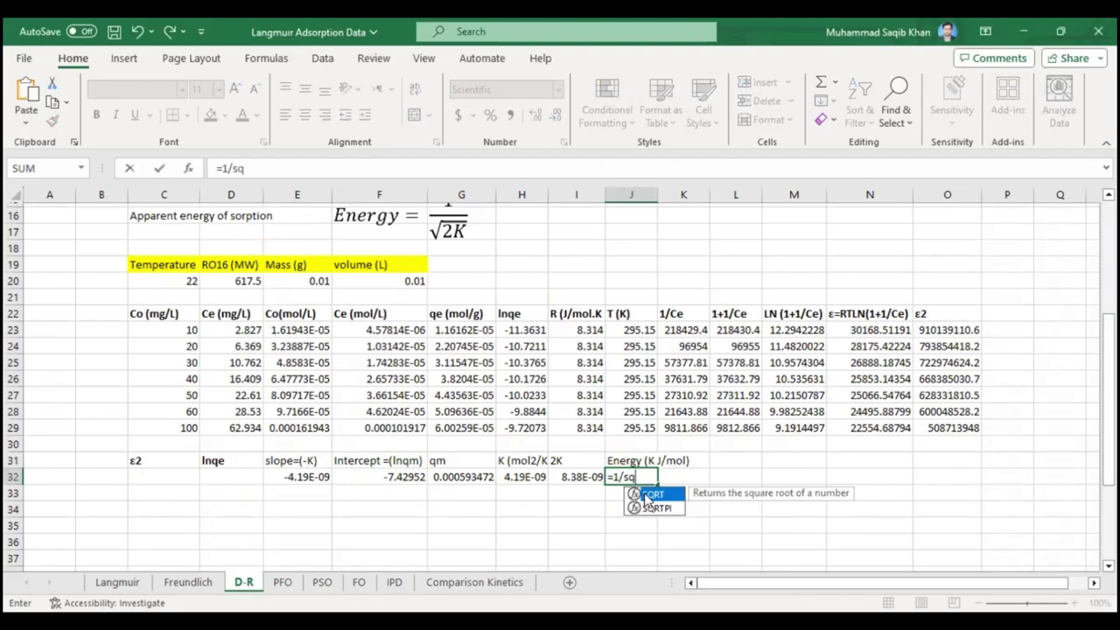
key(Tab)
click(580, 477)
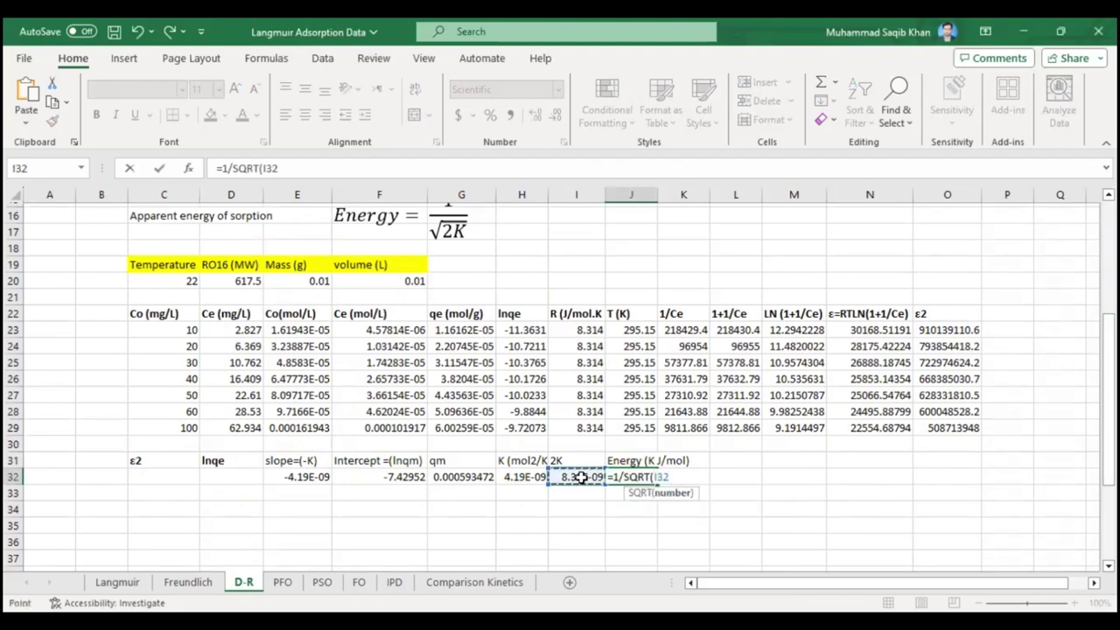
text())
key(Return)
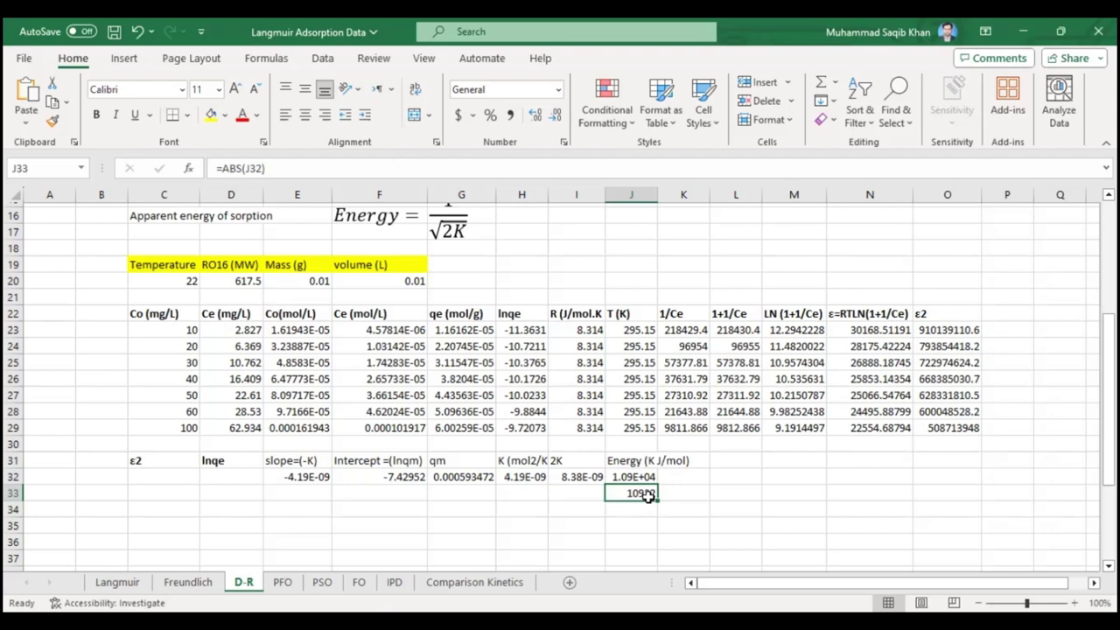
key(Down)
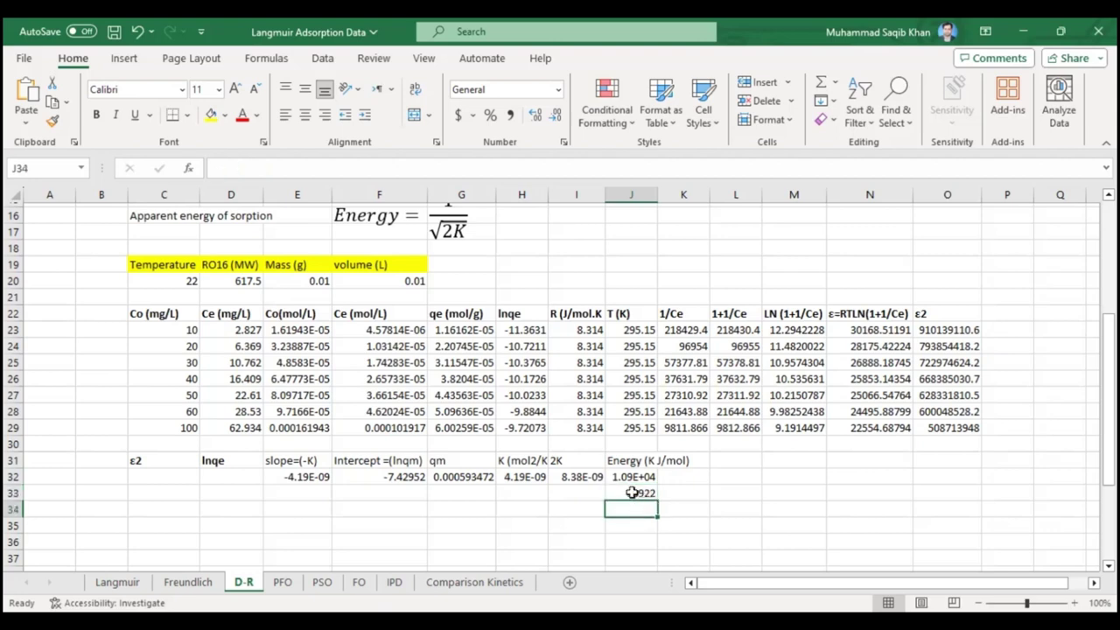
click(632, 493)
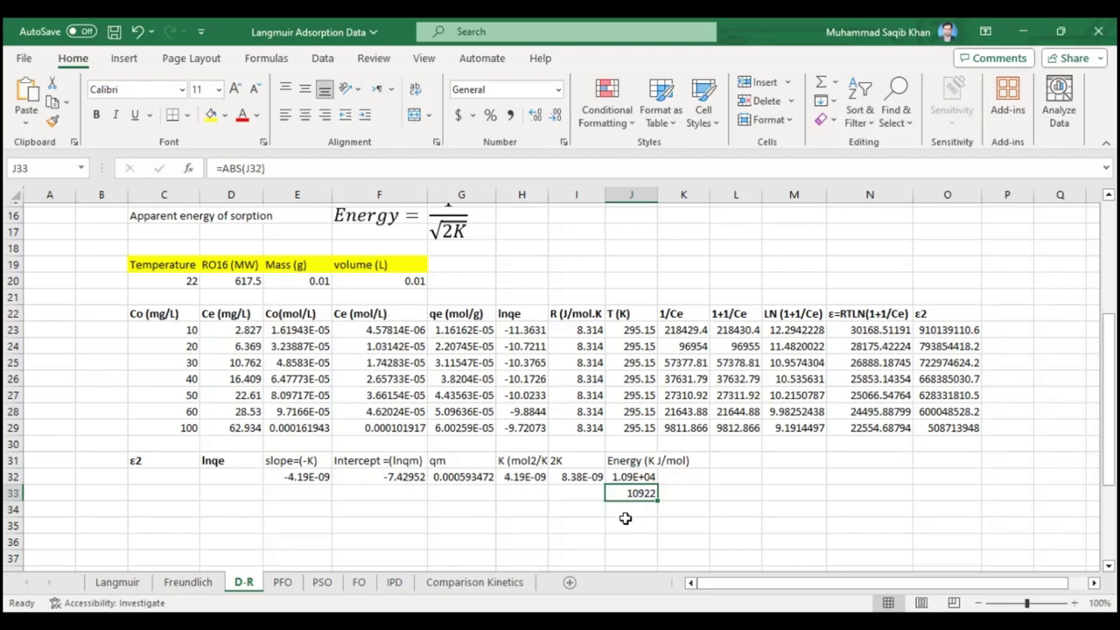
click(625, 519)
click(622, 507)
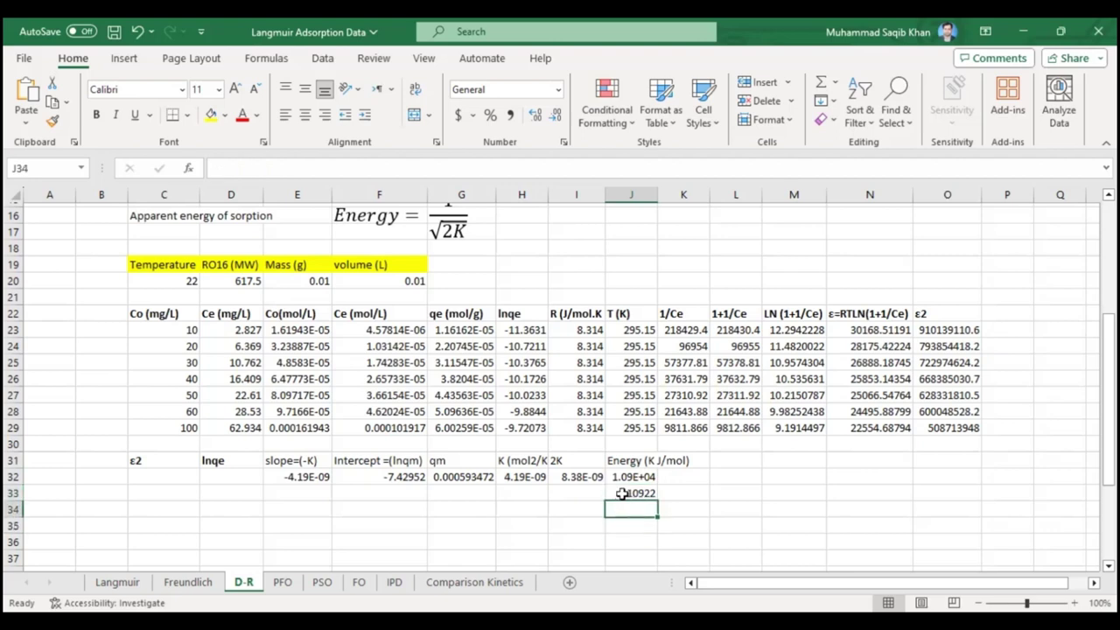
click(622, 495)
click(587, 496)
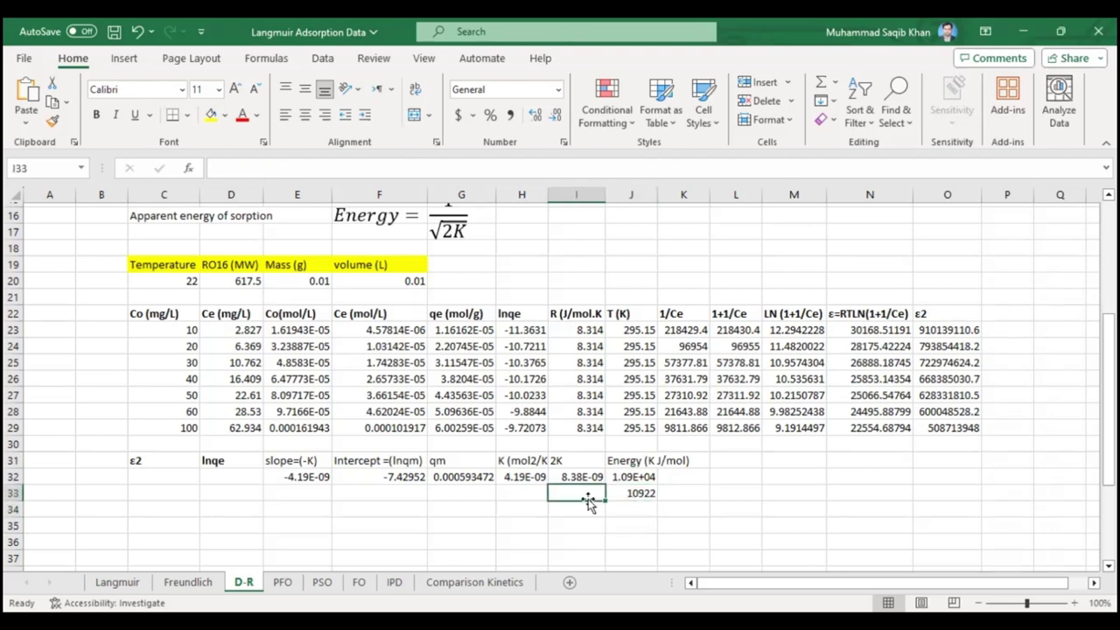
click(625, 493)
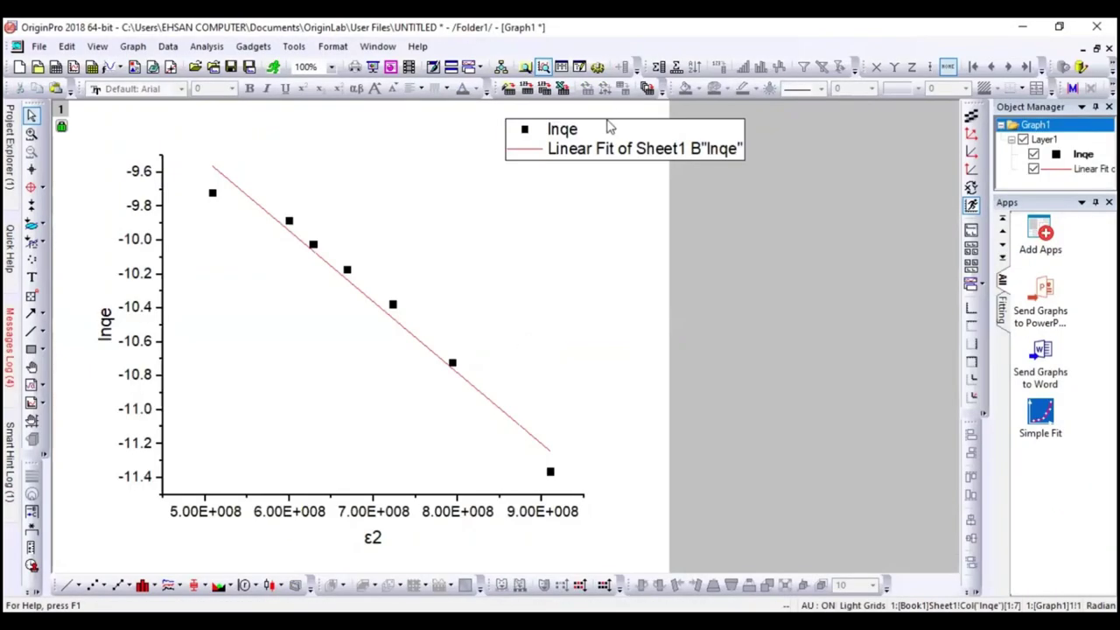
Switch to OriginPro and delete the legend from the lnqe versus ε2 graph
click(607, 130)
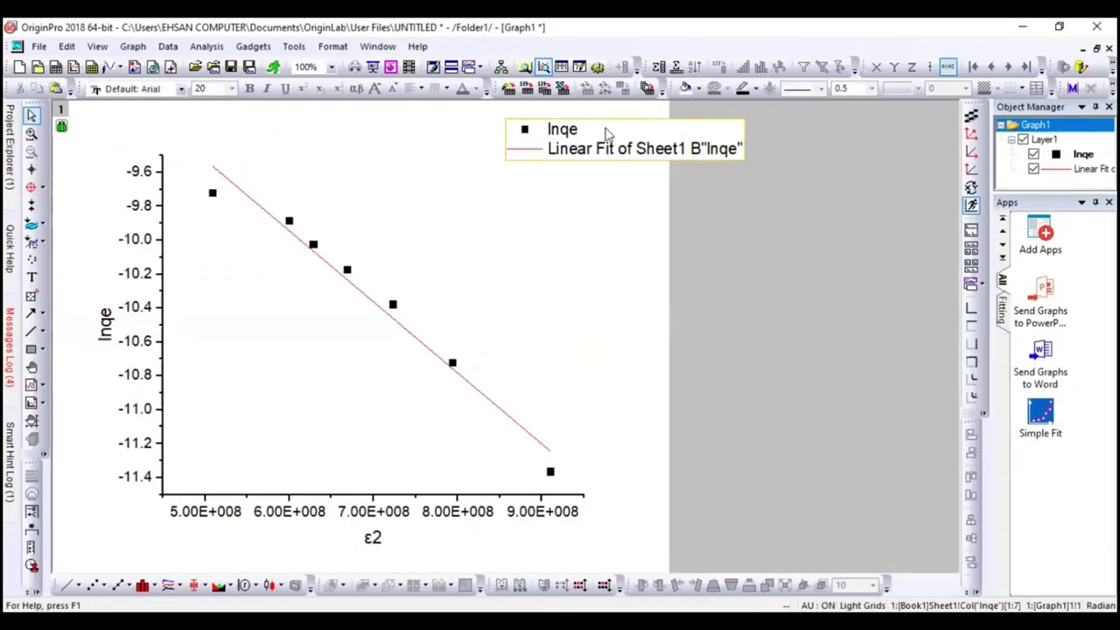
key(Delete)
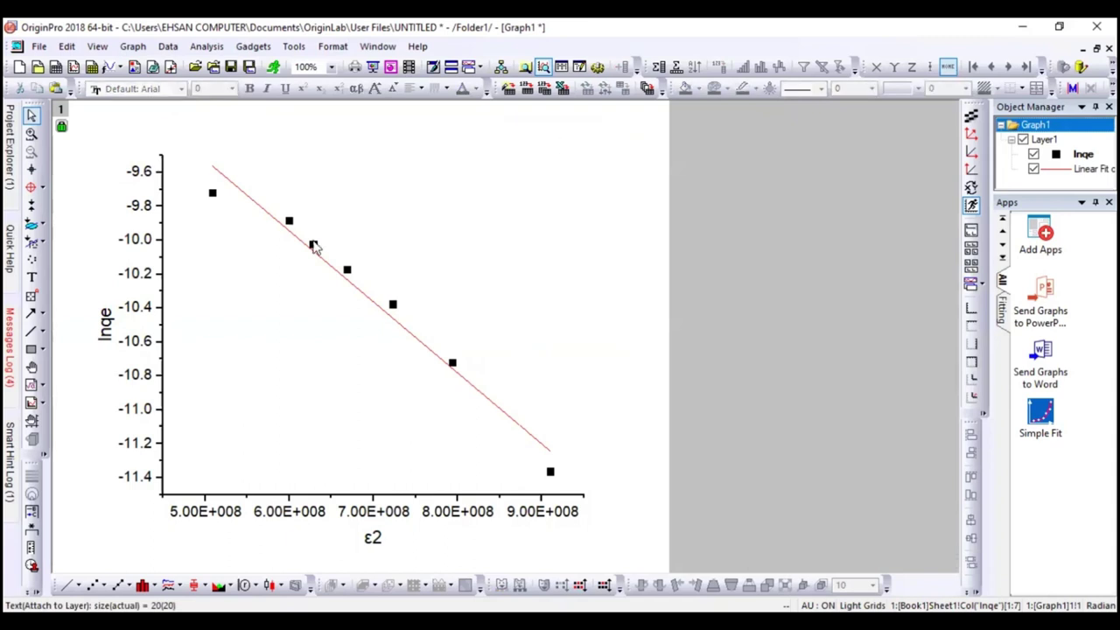
Restyle the lnqe points as blue-edged half-filled circles of size 15 and the fit line as a red dash-dot line of width 3
double_click(347, 273)
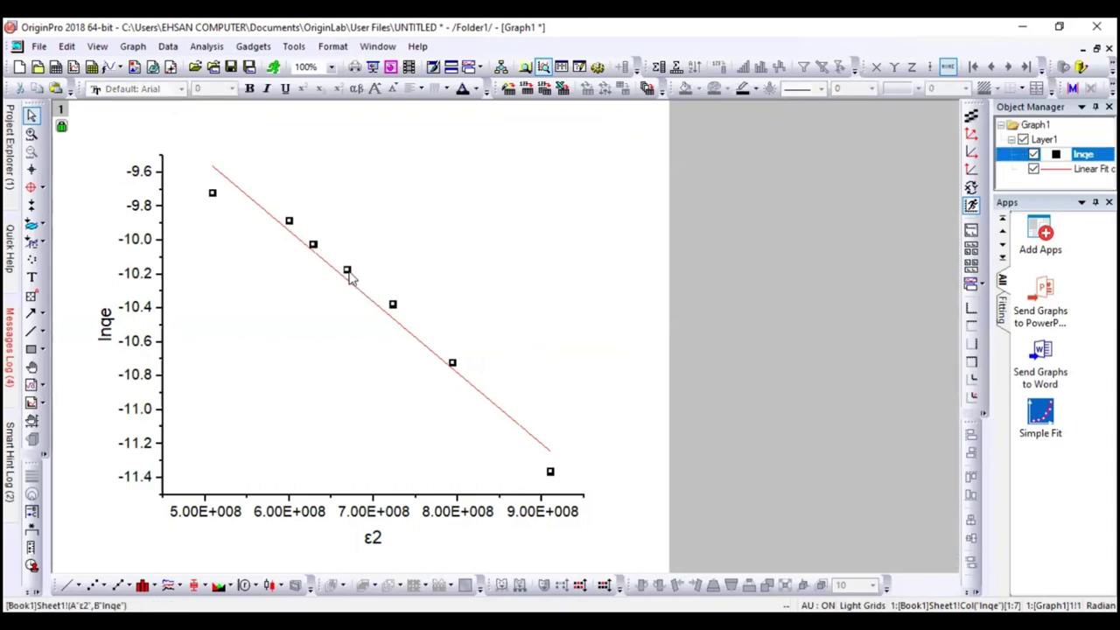
click(687, 194)
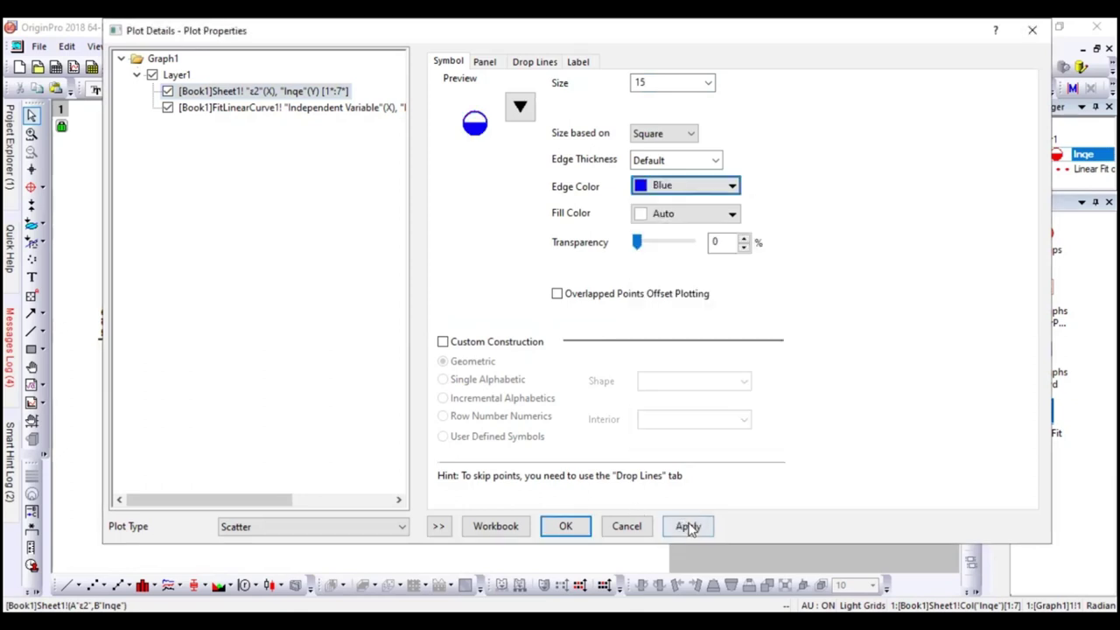
click(688, 526)
key(Return)
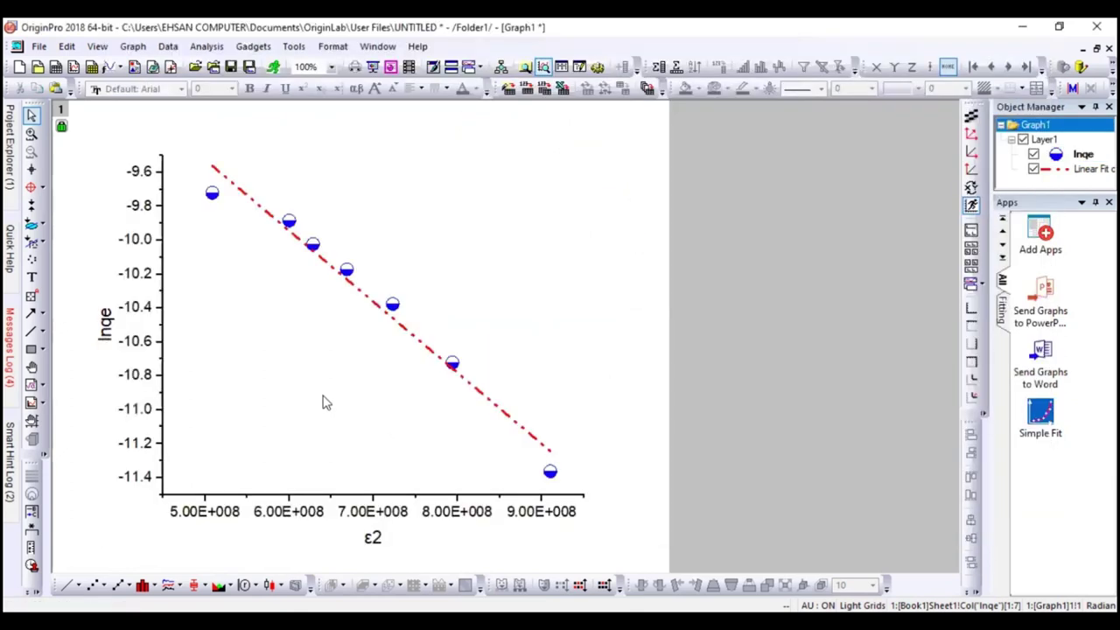
click(323, 400)
Set the symbol size of the lnqe data points to 24
click(393, 306)
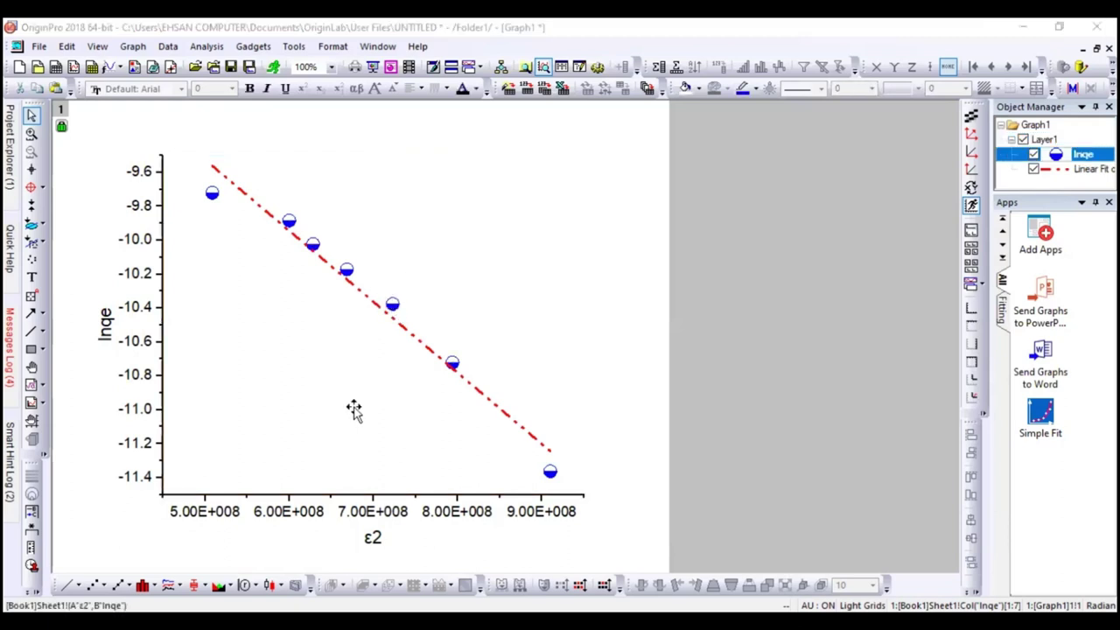
double_click(451, 362)
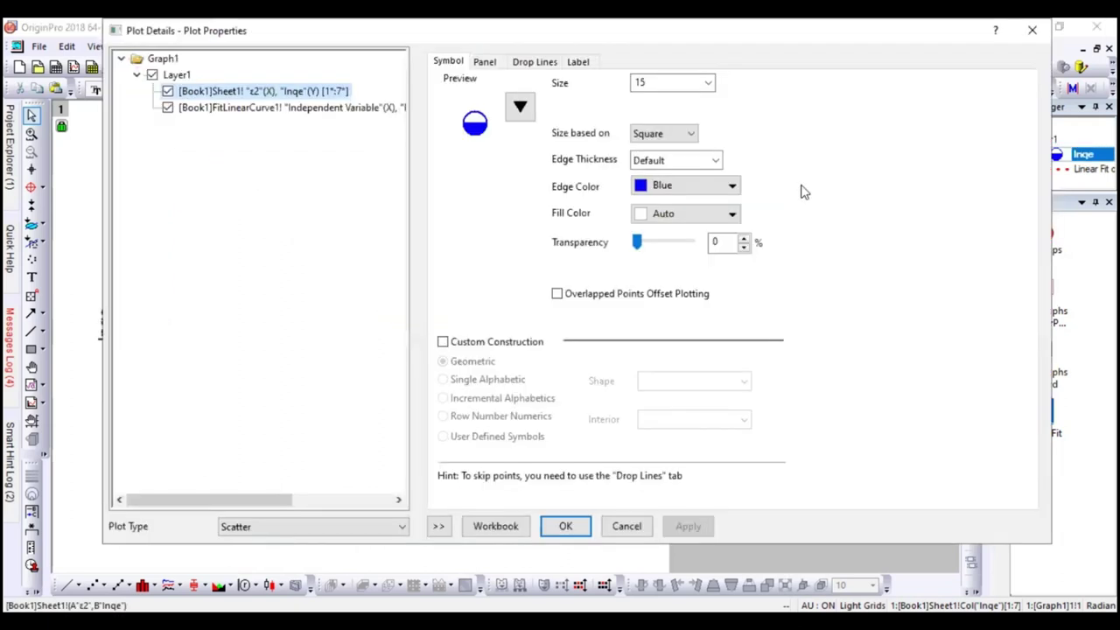
click(709, 84)
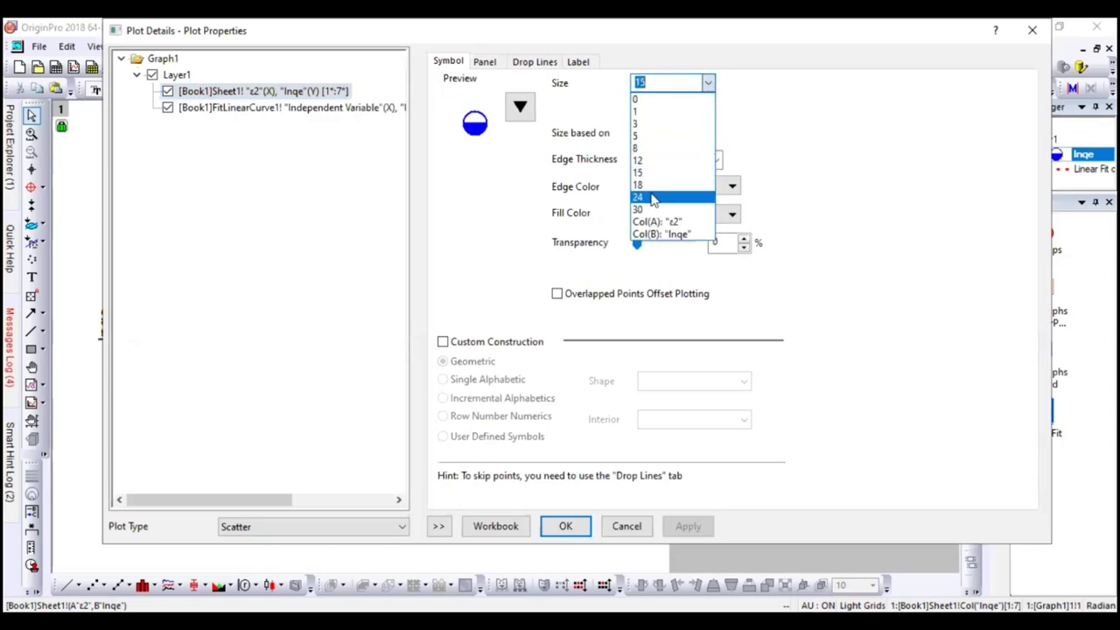
click(652, 199)
click(565, 526)
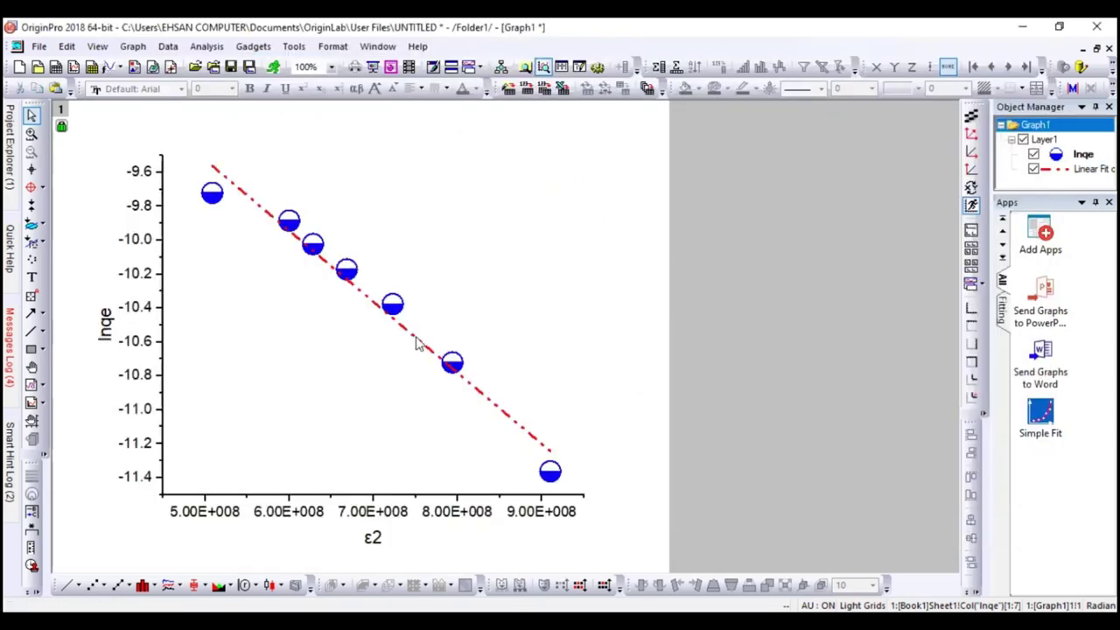
Increase the line width of the linear fit line in the graph
click(418, 344)
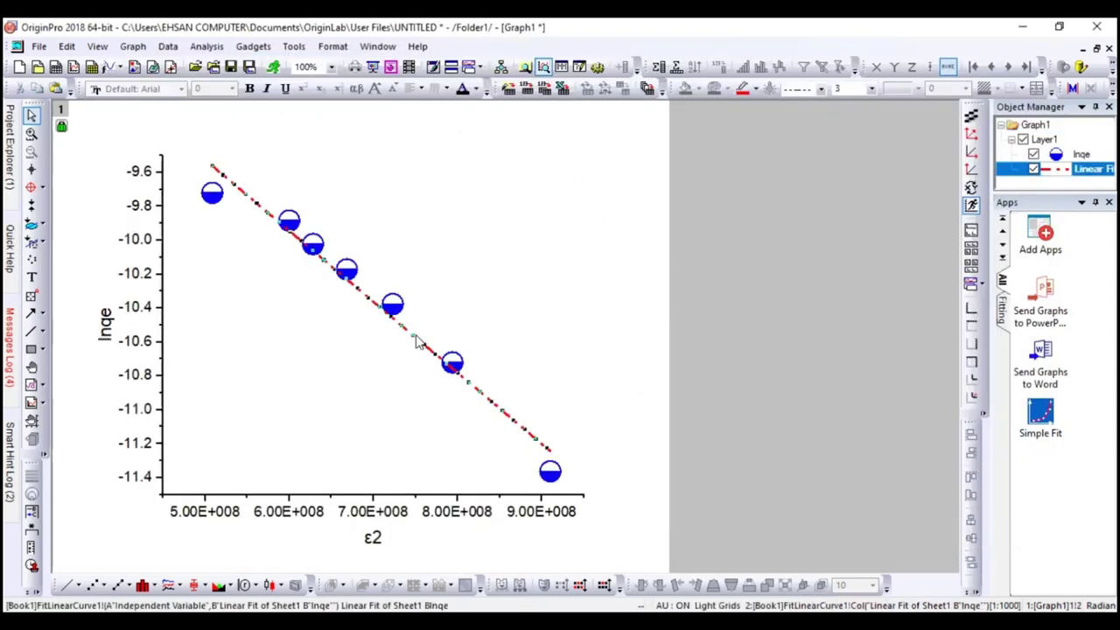
click(870, 90)
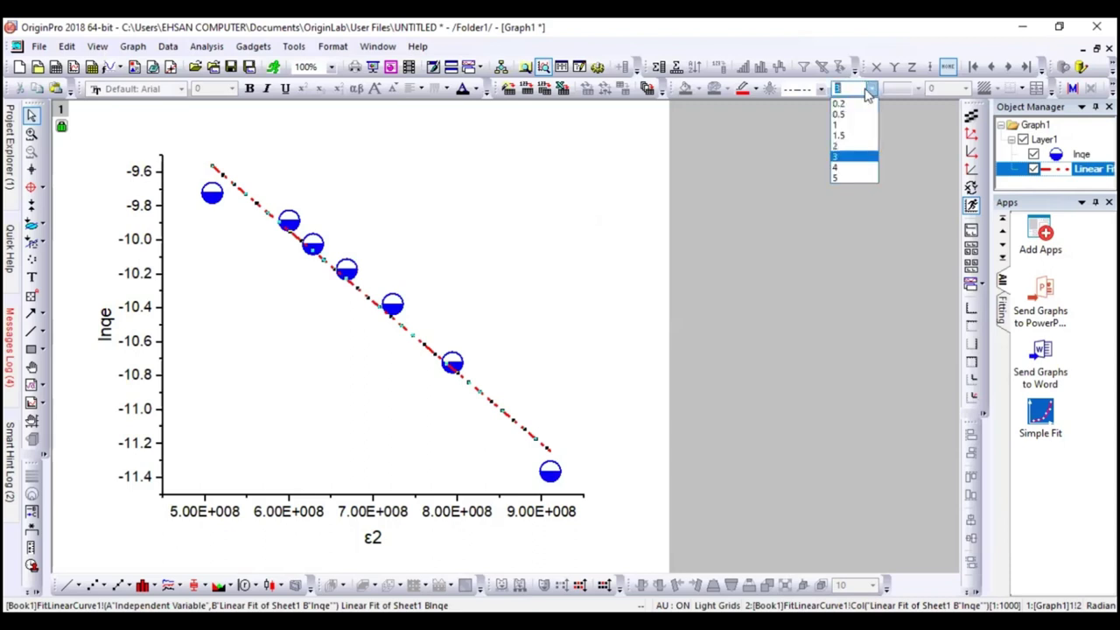
click(853, 157)
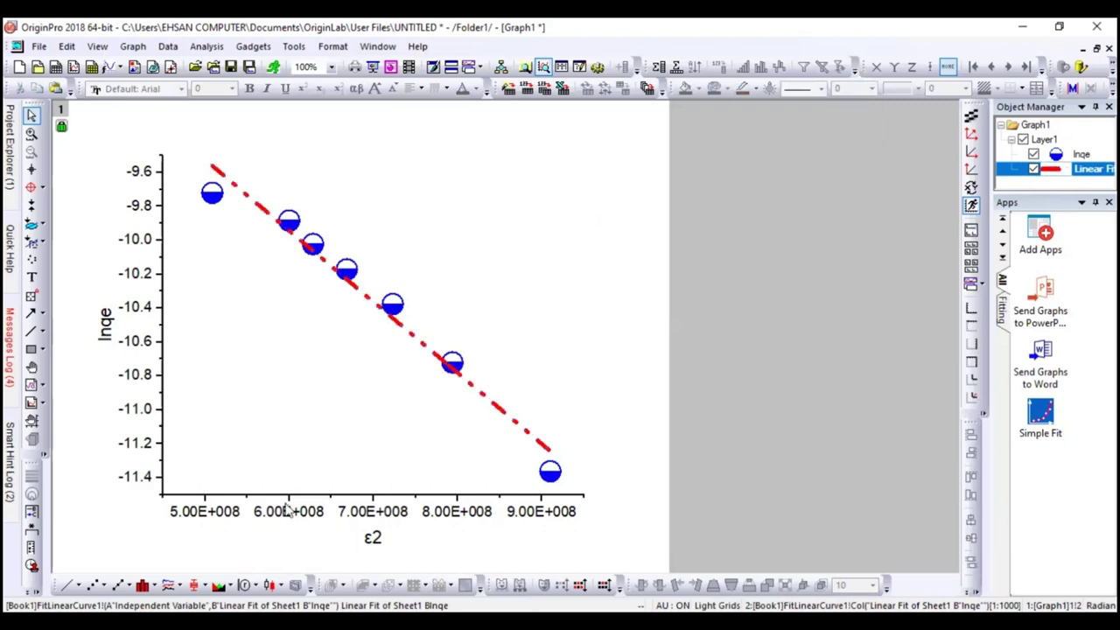
Open the Book1 worksheet and set the Long Name row's style to Rich Text
double_click(373, 539)
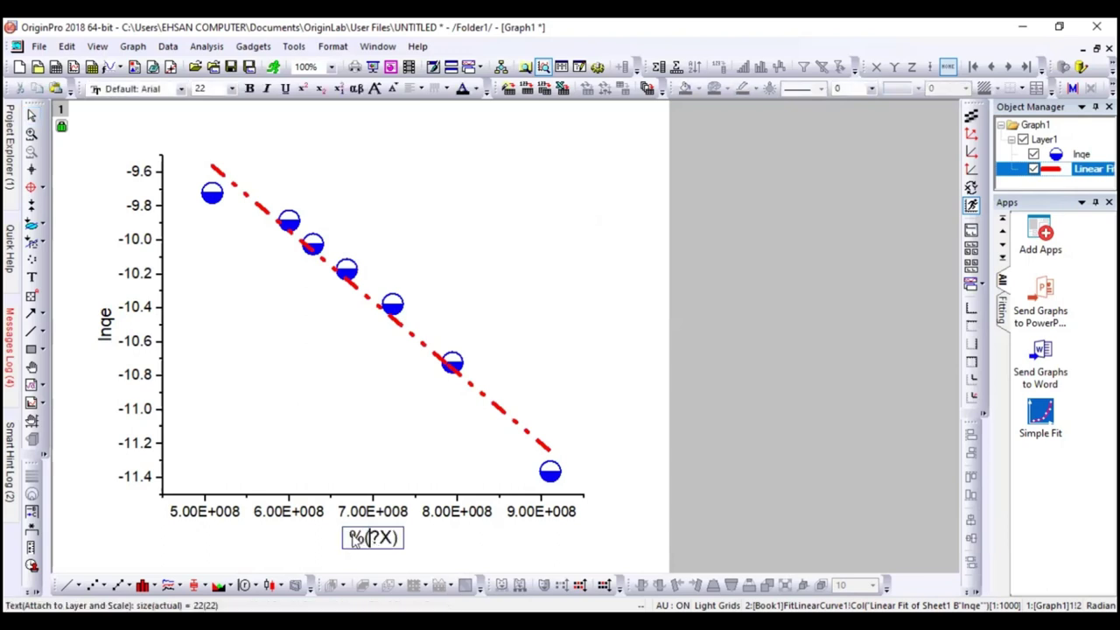
click(120, 530)
click(8, 147)
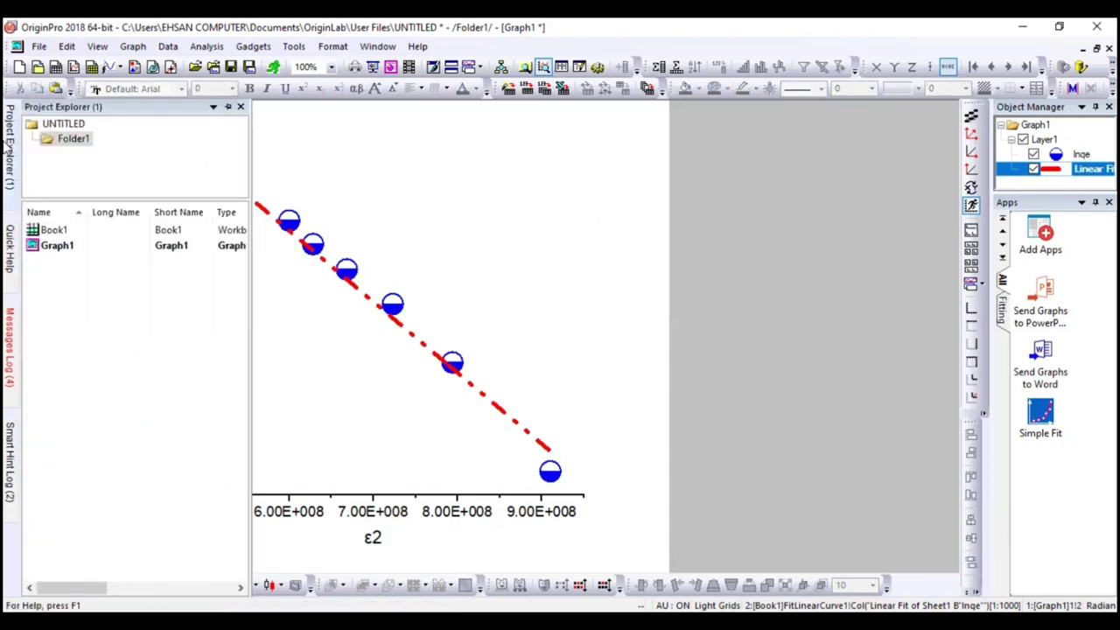
double_click(54, 230)
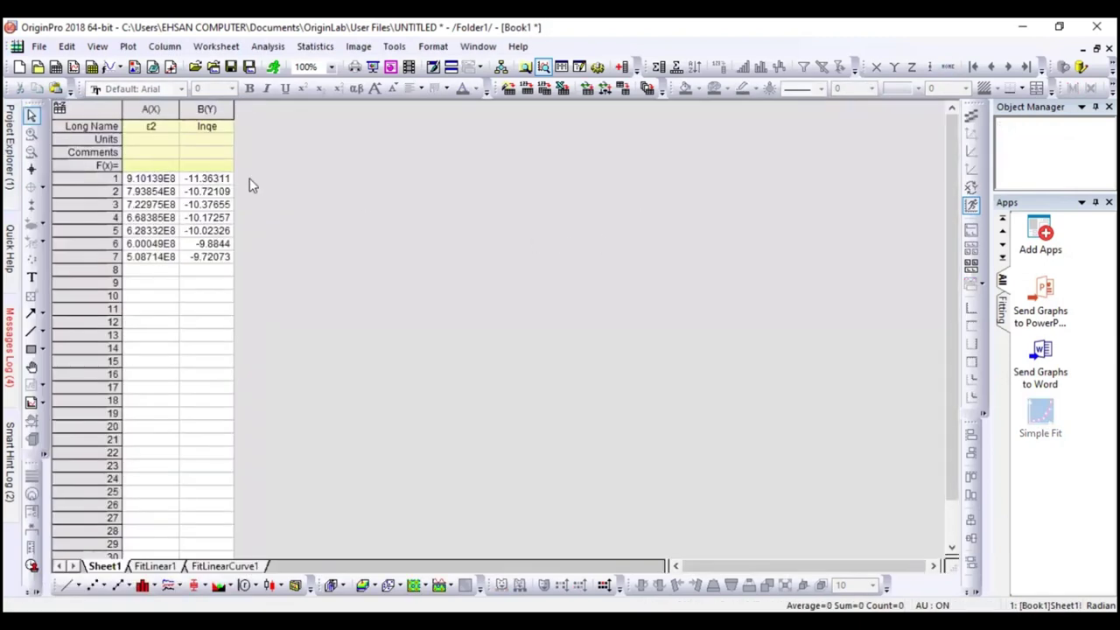
click(68, 126)
right_click(70, 126)
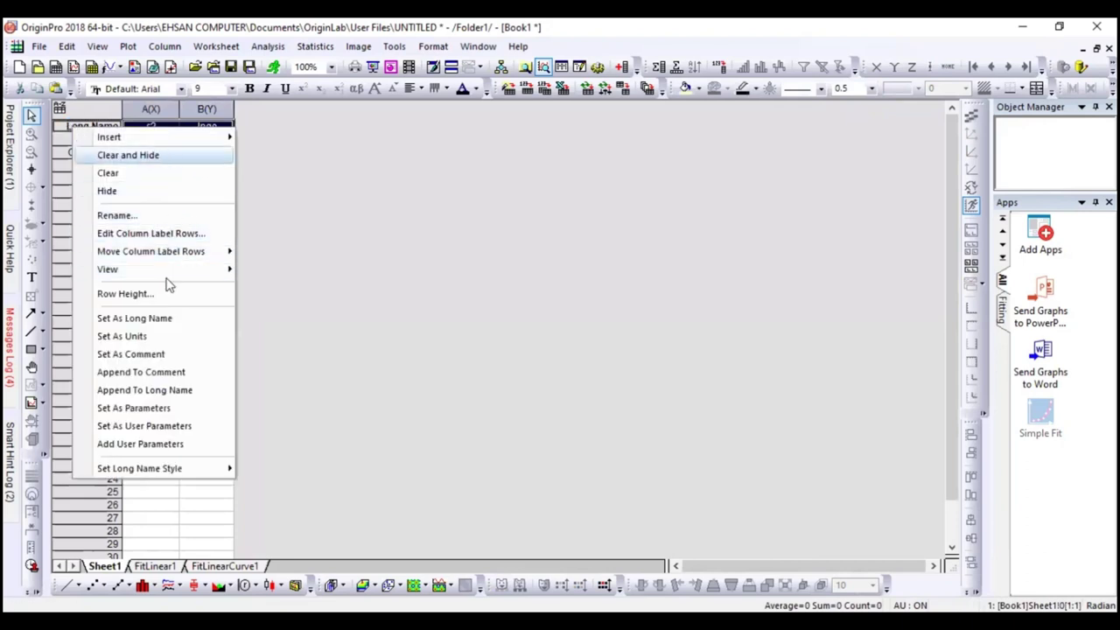
mouse_move(177, 470)
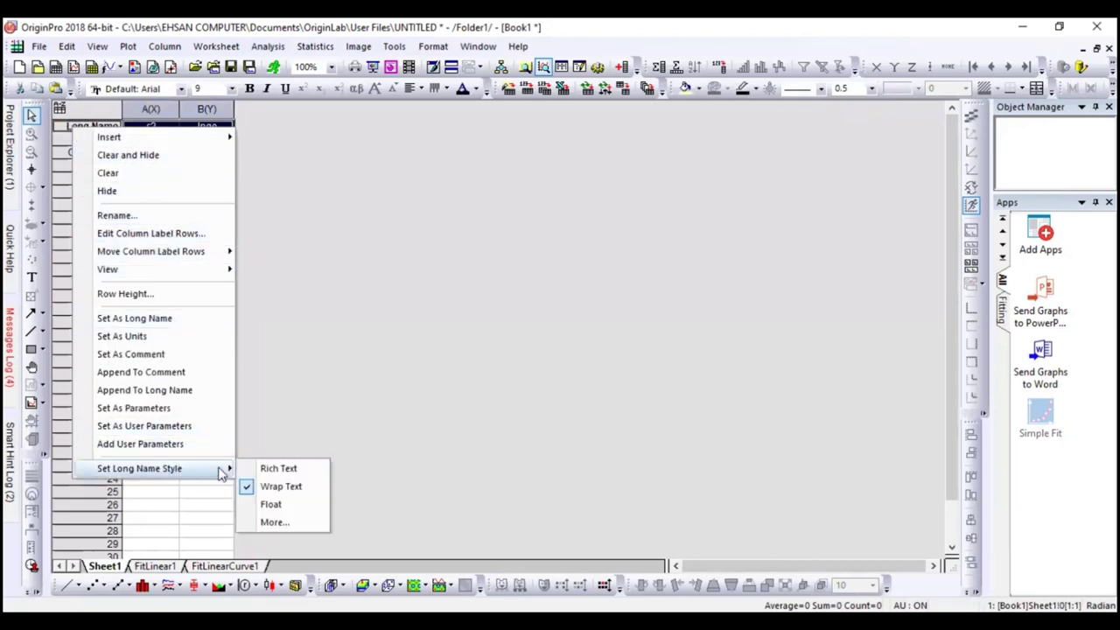
click(293, 470)
click(161, 142)
Format the 2 in column A's long name ε2 as a superscript, giving ε²
double_click(151, 127)
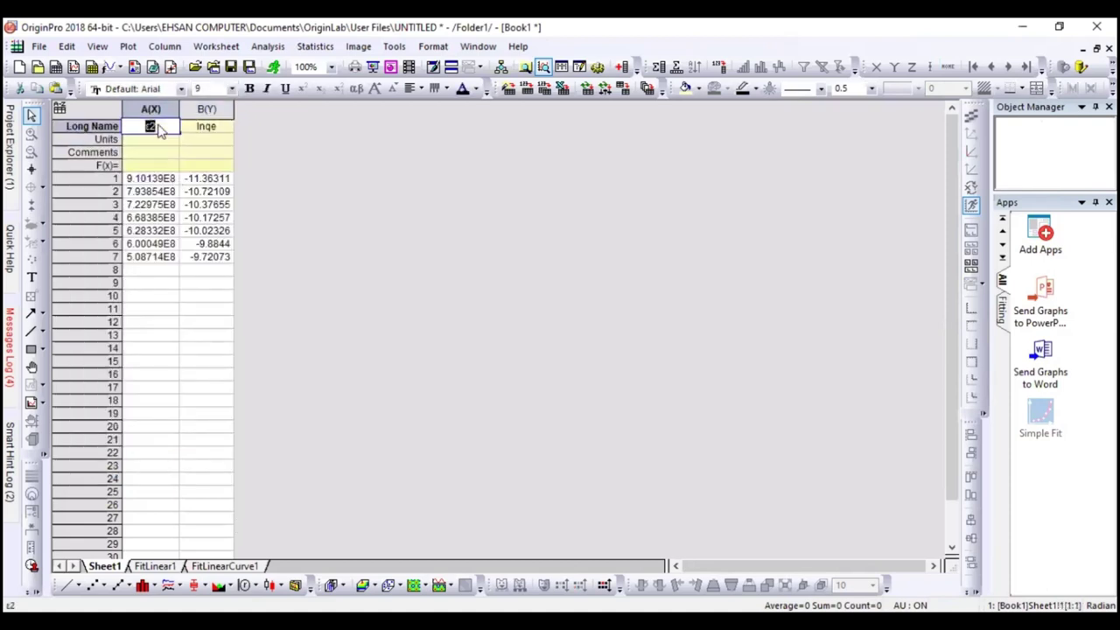
click(157, 129)
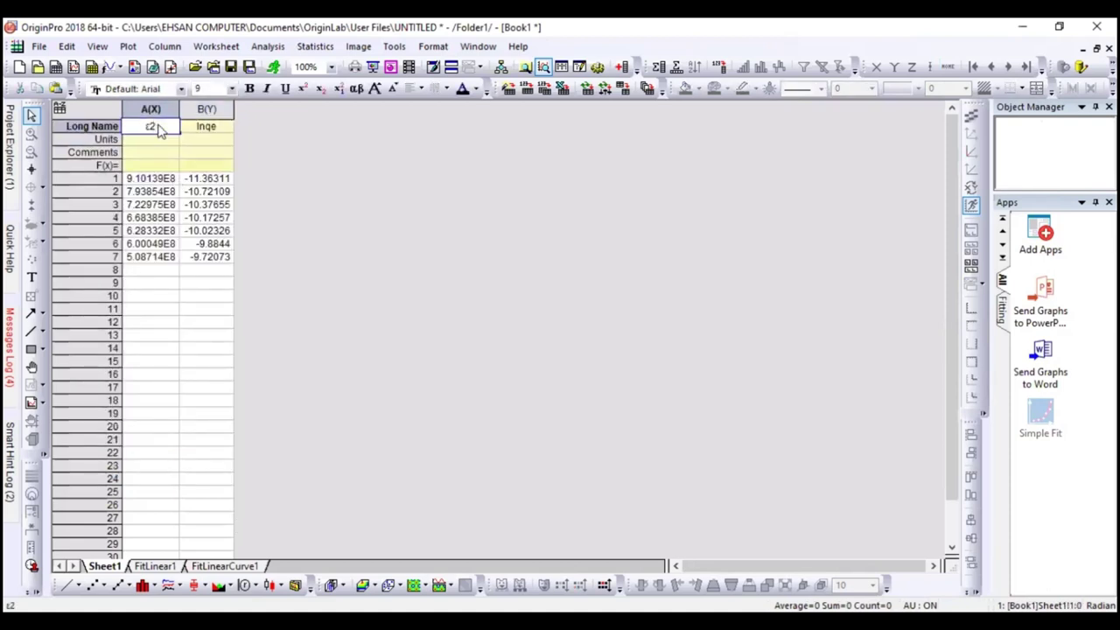
click(303, 88)
click(177, 336)
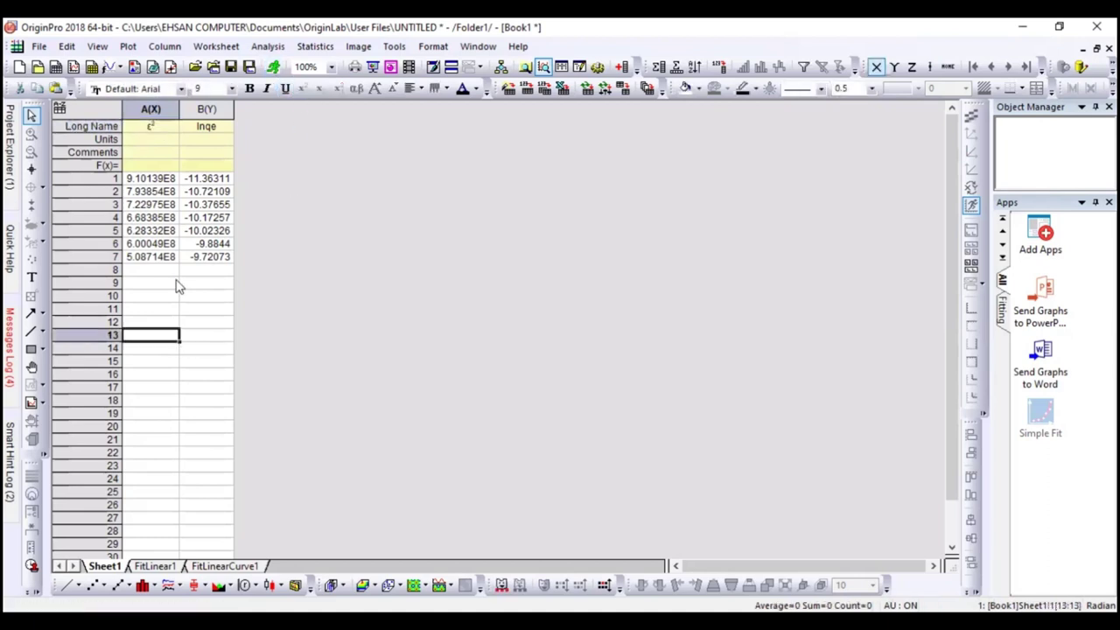
Open Graph1 from the project and check the x-axis title of the linear fit plot
mouse_move(11, 144)
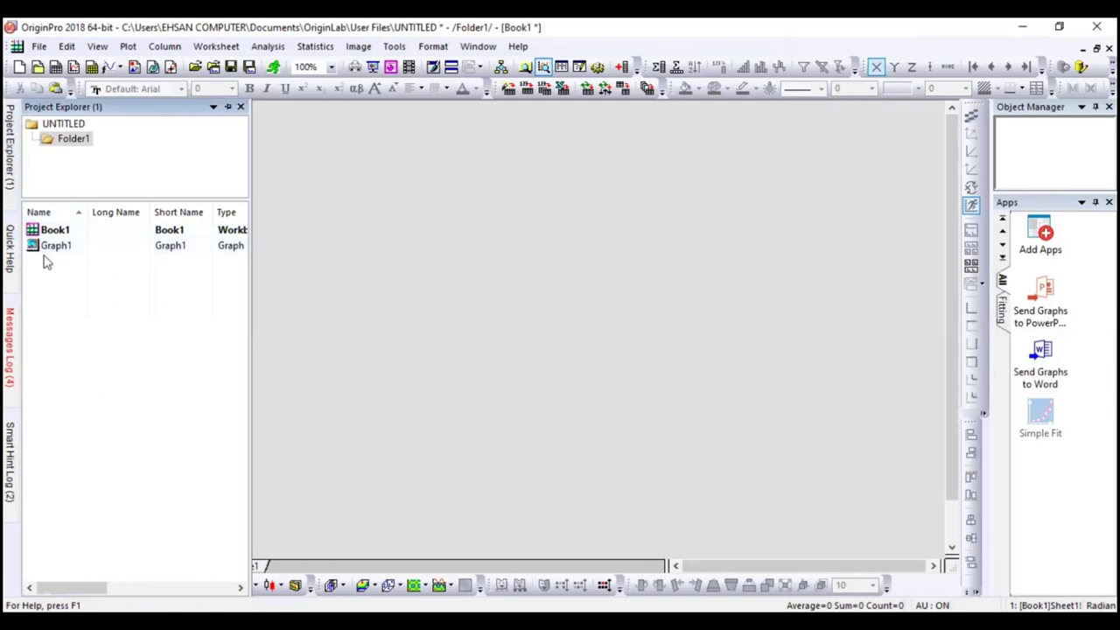
double_click(48, 246)
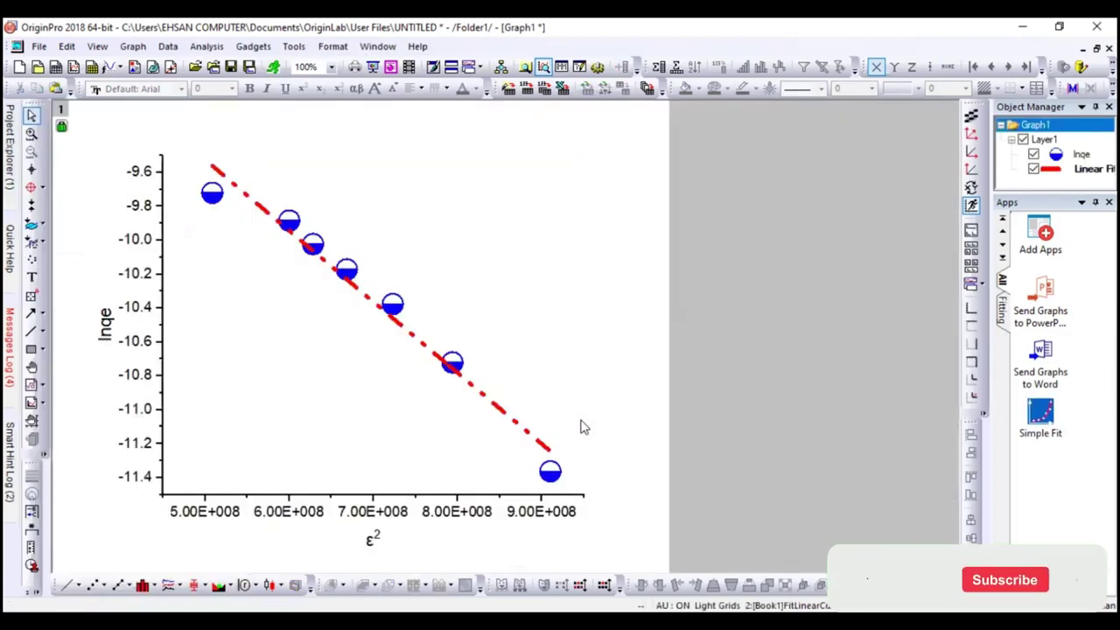
click(556, 350)
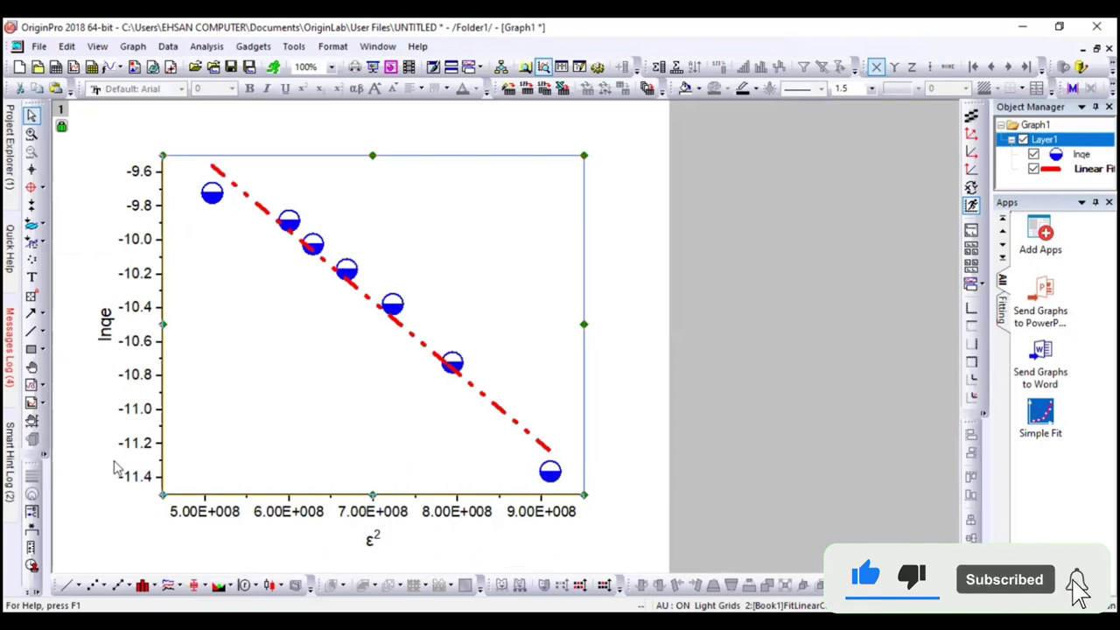
click(85, 522)
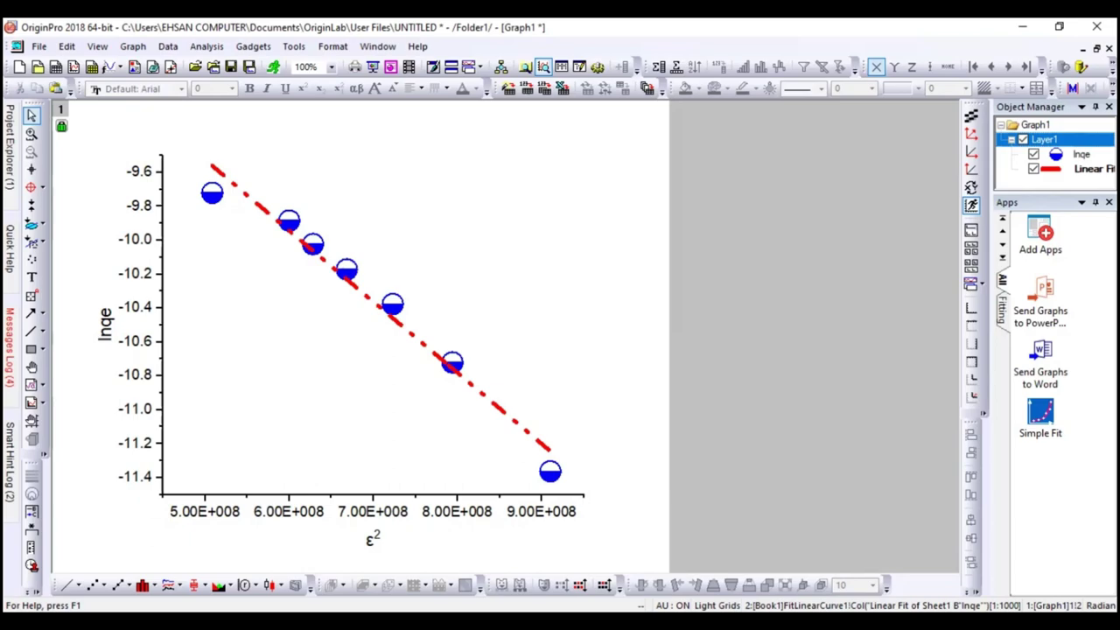
Switch to the Excel workbook, review the D-R isotherm equations, and select the Energy (K J/mol) heading in the results table
key(alt+Tab)
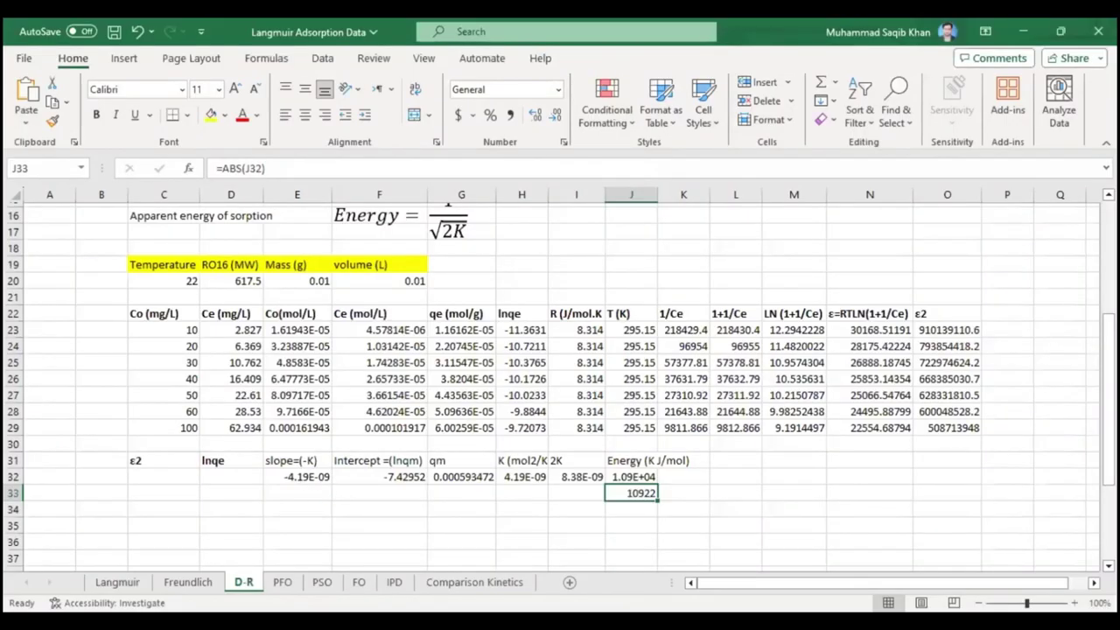
drag(1108, 481, 1108, 374)
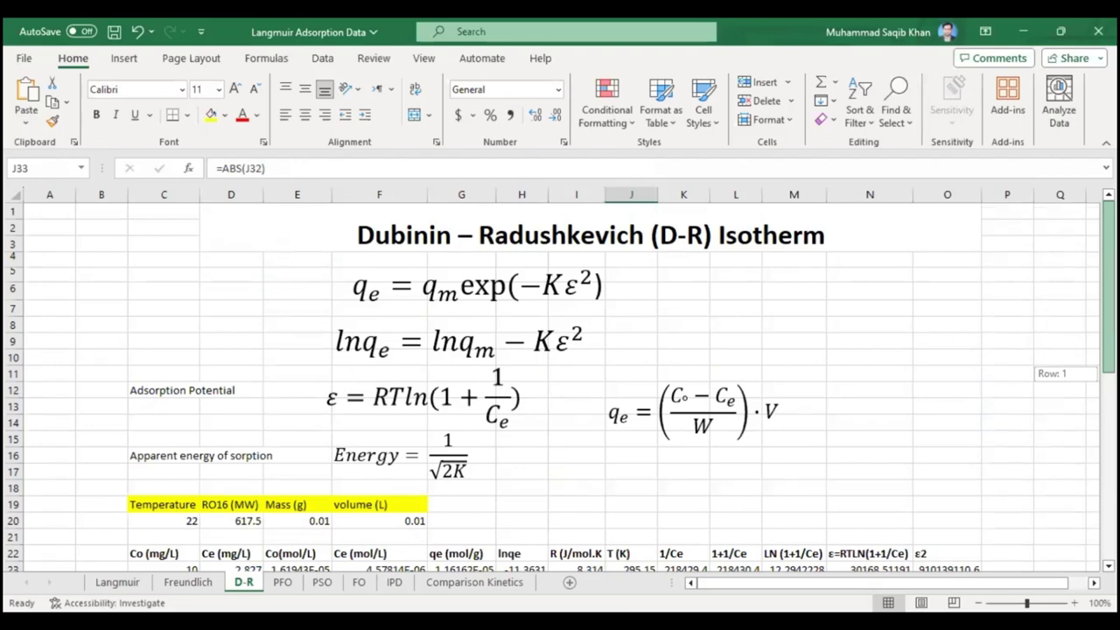
drag(1107, 374, 1107, 505)
click(619, 414)
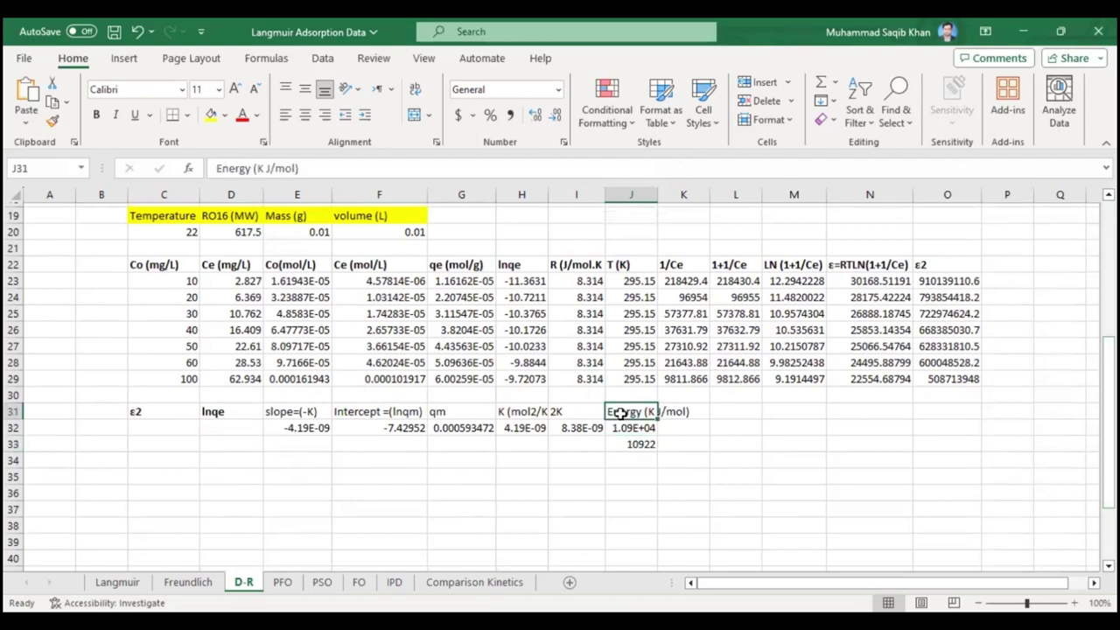